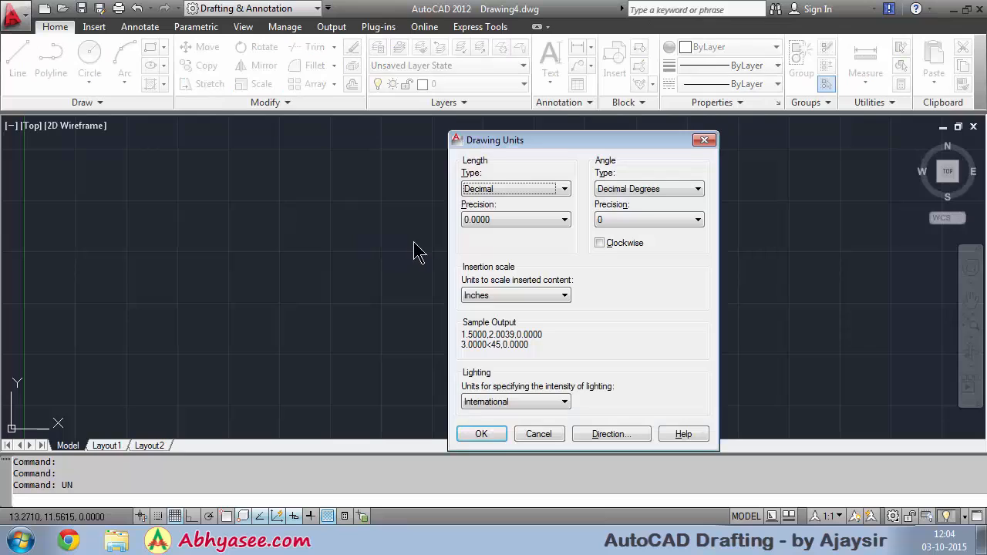
Set the drawing's length precision to two decimal places (0.00) and accept the units
{"action": "left_click", "coordinate": [480, 219]}
{"action": "left_click", "coordinate": [482, 256]}
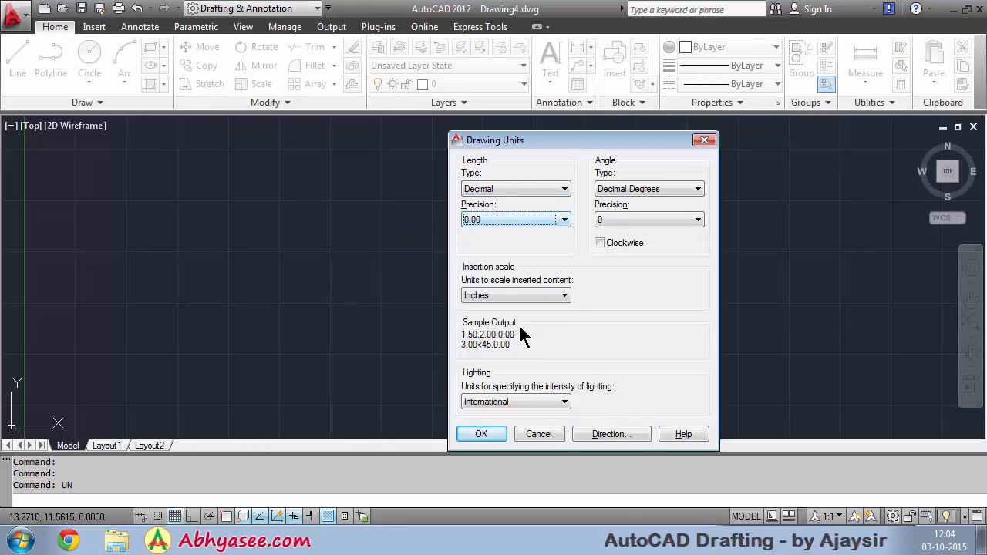
{"action": "left_click", "coordinate": [481, 434]}
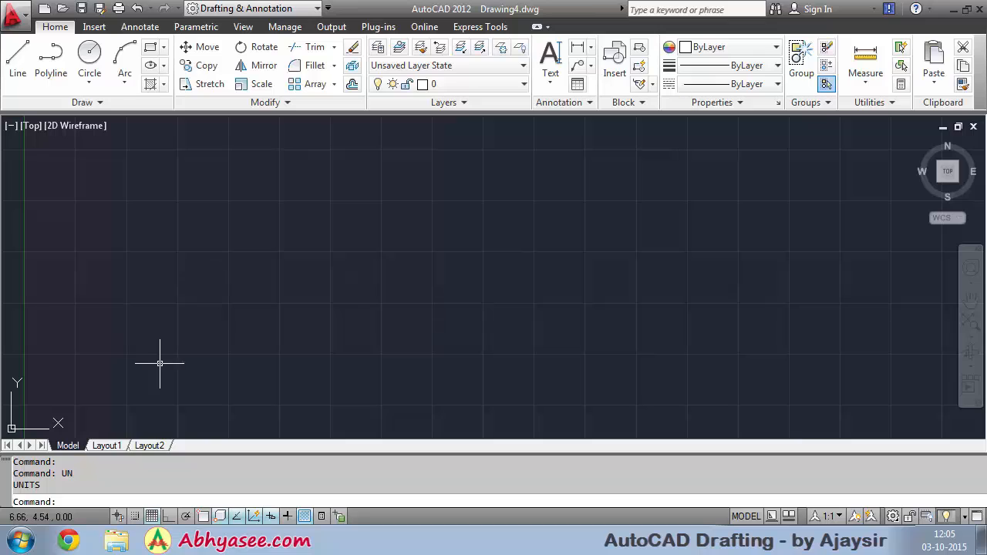
View the sheets of Layout1 and Layout2, and return to model space
{"action": "left_click", "coordinate": [107, 446]}
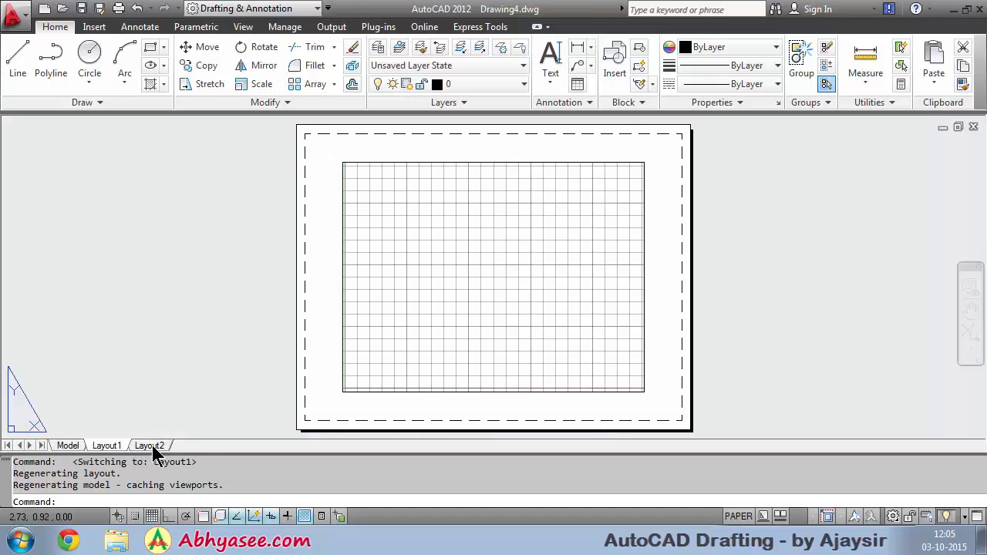
{"action": "left_click", "coordinate": [153, 445]}
{"action": "left_click", "coordinate": [70, 449]}
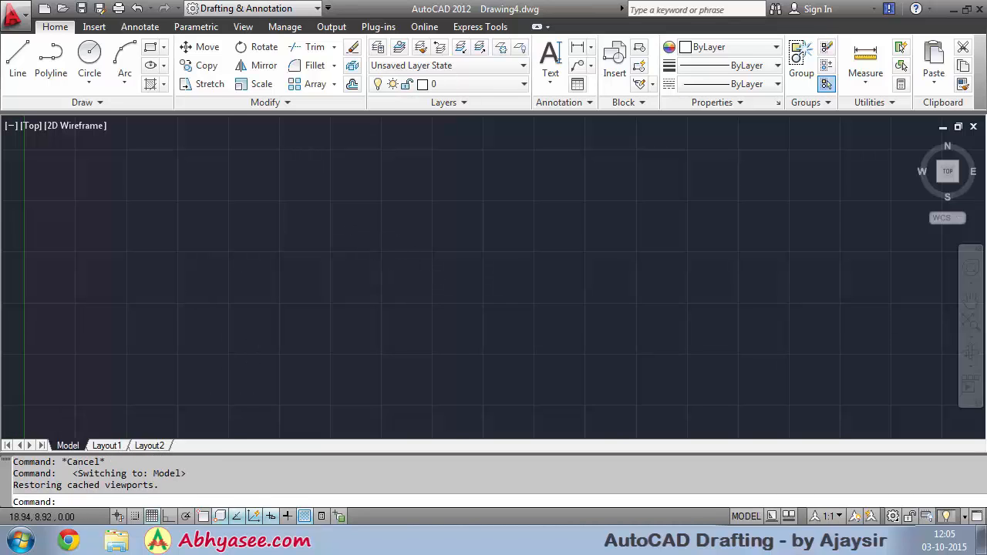
Draw three overlapping rectangles: a large one, a second across its lower-right corner, and a small one over the second's upper-right corner
{"action": "scroll", "coordinate": [389, 254], "scroll_direction": "down", "scroll_amount": 4}
{"action": "middle_click_drag", "start_coordinate": [465, 253], "coordinate": [386, 263]}
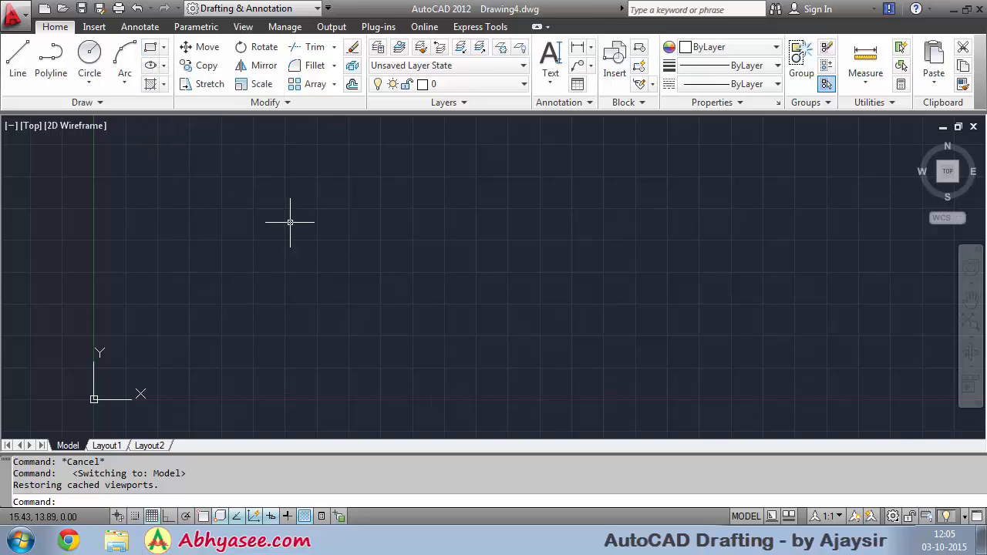
{"action": "left_click", "coordinate": [150, 51]}
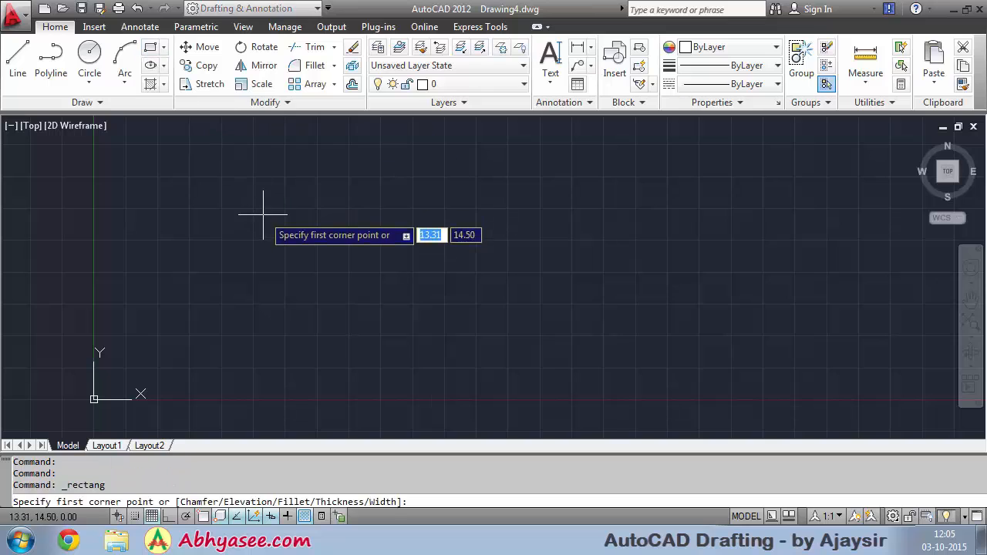
{"action": "left_click", "coordinate": [168, 174]}
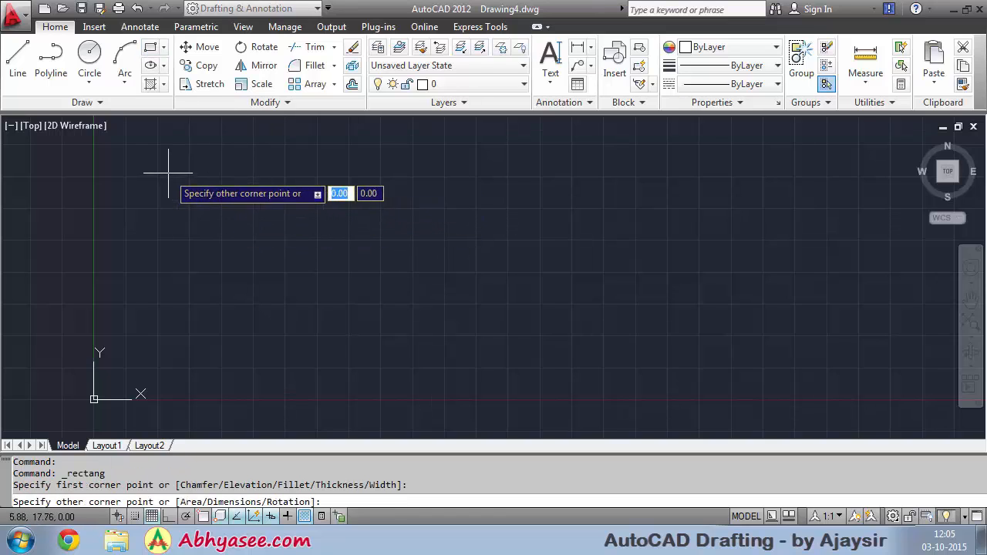
{"action": "left_click", "coordinate": [398, 301]}
{"action": "left_click", "coordinate": [152, 51]}
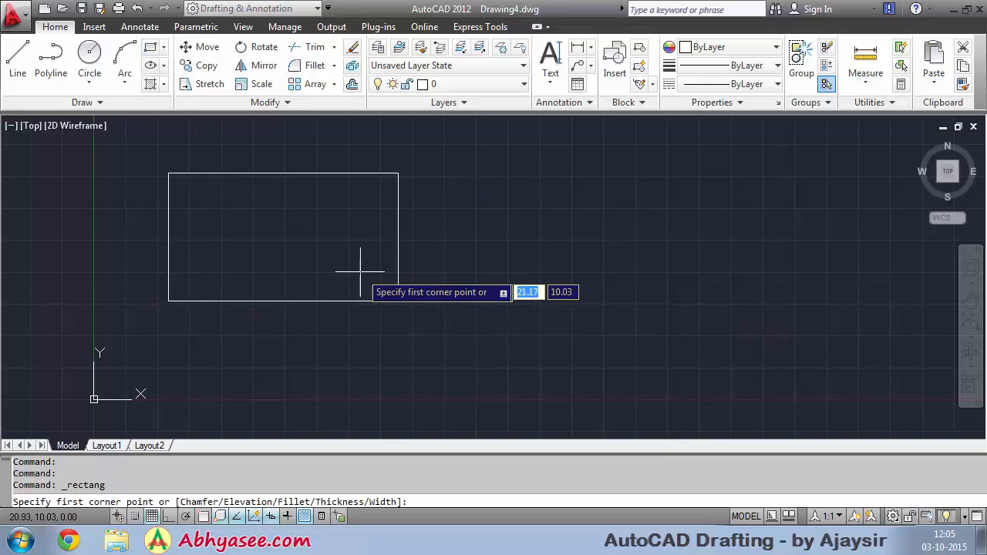
{"action": "left_click", "coordinate": [303, 247]}
{"action": "left_click", "coordinate": [475, 368]}
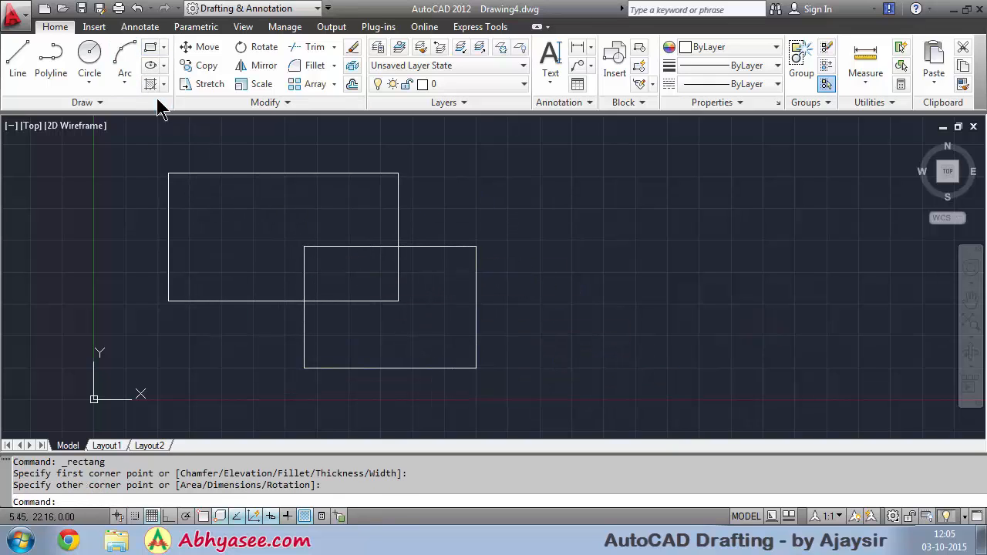
{"action": "left_click", "coordinate": [148, 47]}
{"action": "left_click", "coordinate": [465, 207]}
{"action": "left_click", "coordinate": [503, 262]}
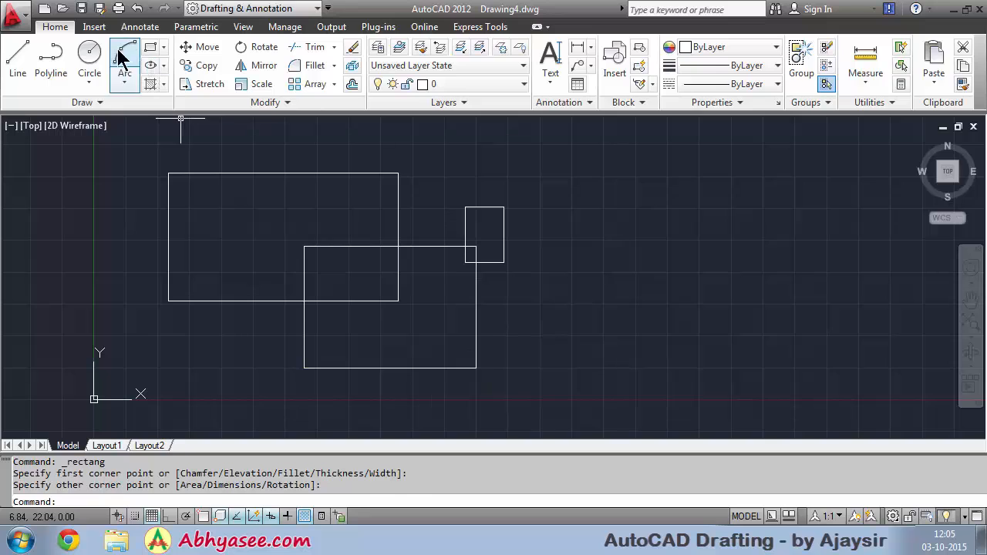
Draw a circle of about 0.57 radius at the second rectangle's upper-right corner and a larger one at its upper-left corner
{"action": "left_click", "coordinate": [90, 56]}
{"action": "left_click", "coordinate": [475, 247]}
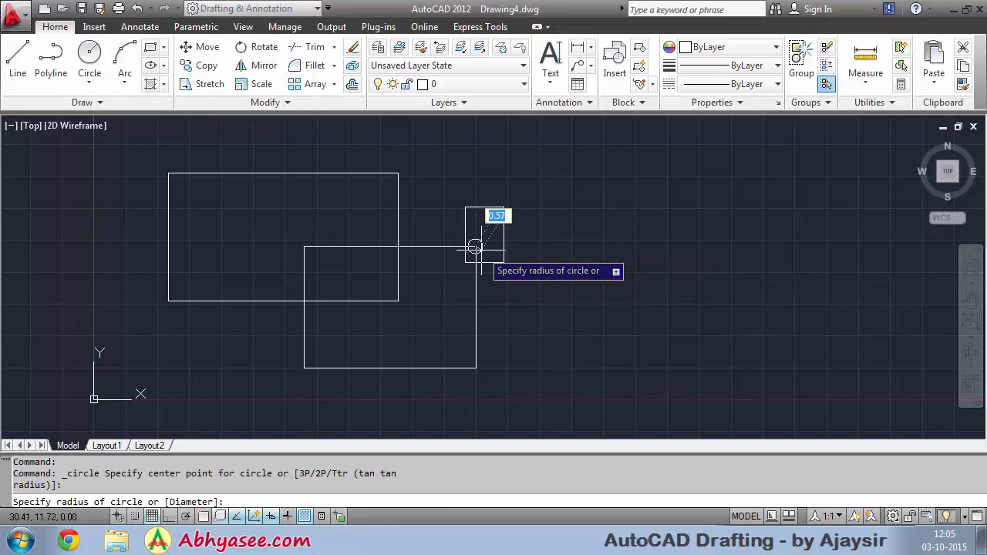
{"action": "left_click", "coordinate": [469, 248]}
{"action": "left_click", "coordinate": [89, 55]}
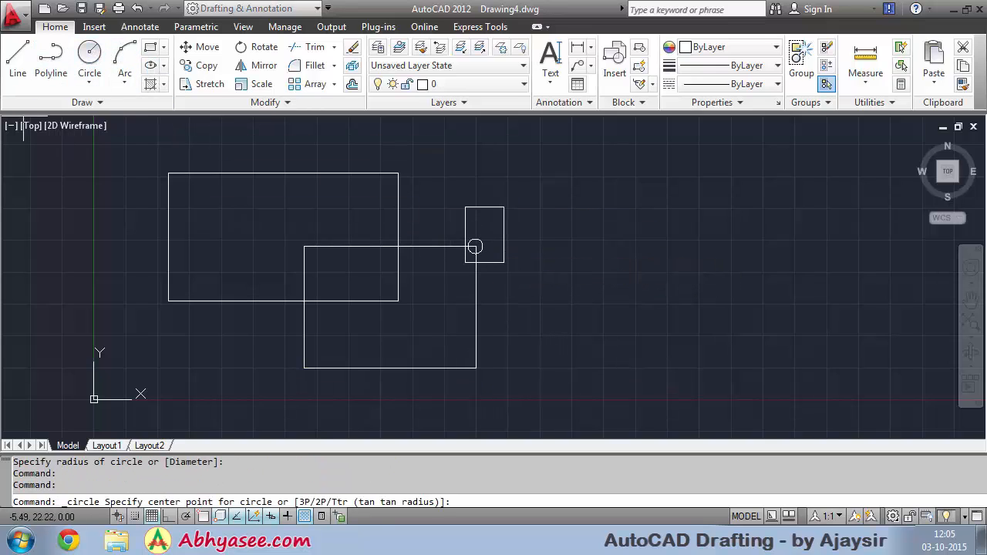
{"action": "left_click", "coordinate": [304, 247]}
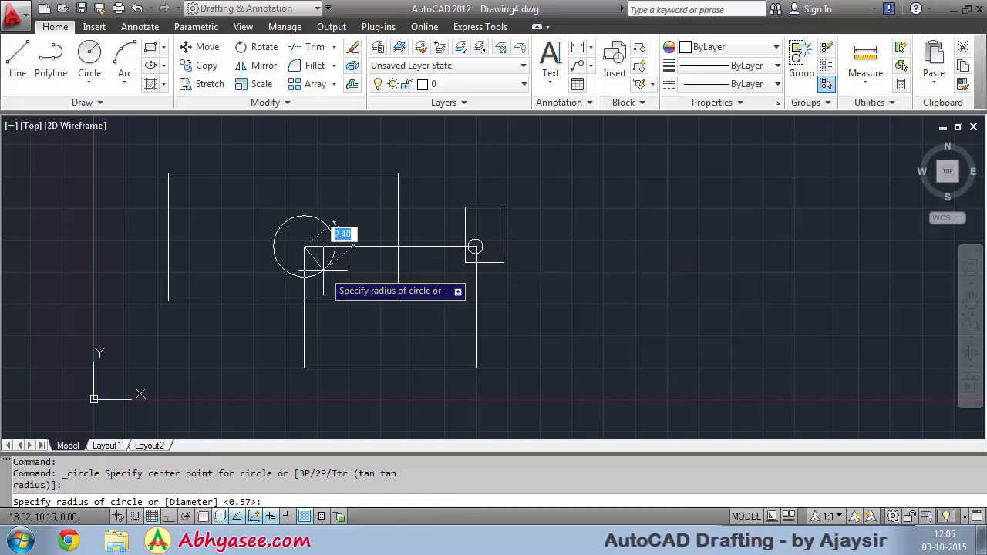
{"action": "left_click", "coordinate": [334, 234]}
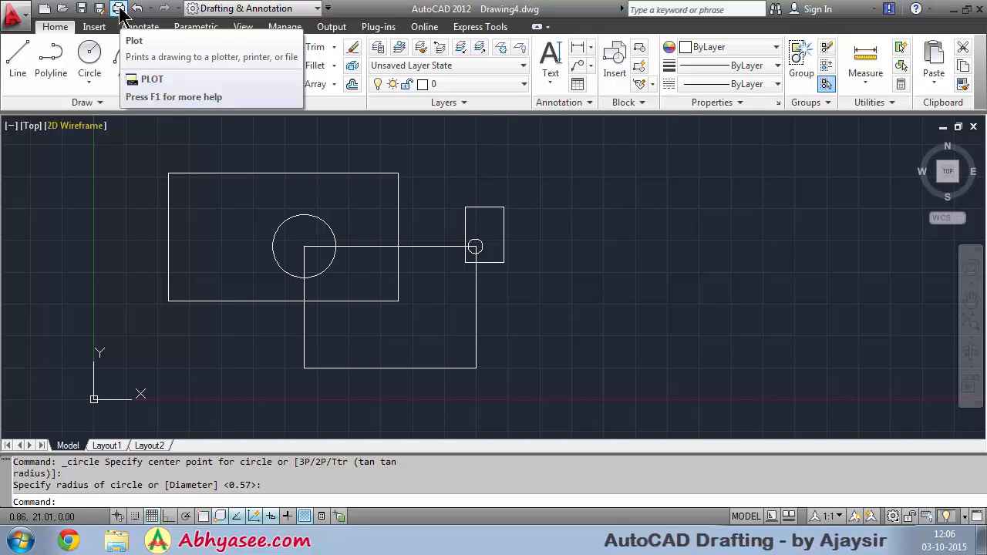
Start plotting the model and choose Adobe PDF as the plotter
{"action": "left_click", "coordinate": [120, 9]}
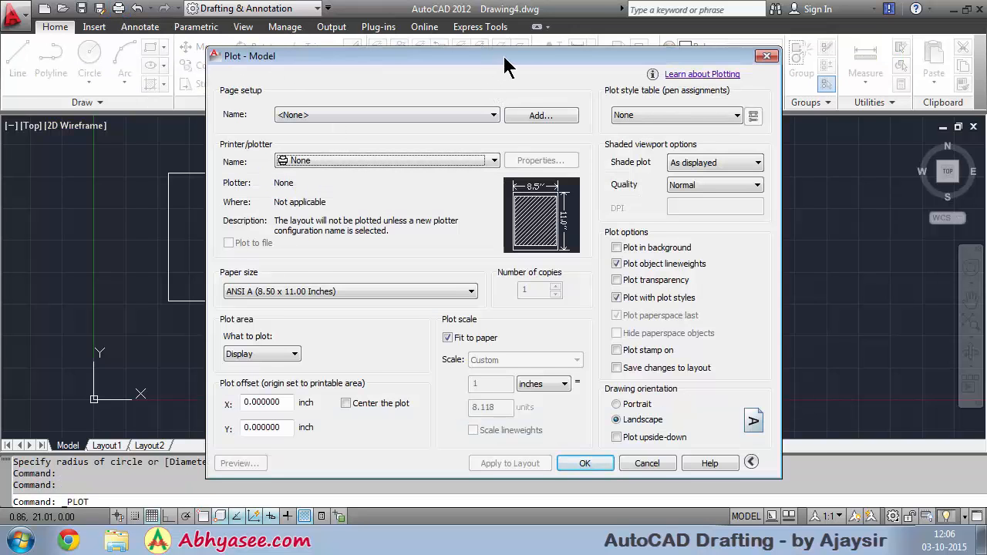
{"action": "left_click_drag", "start_coordinate": [501, 54], "coordinate": [535, 30]}
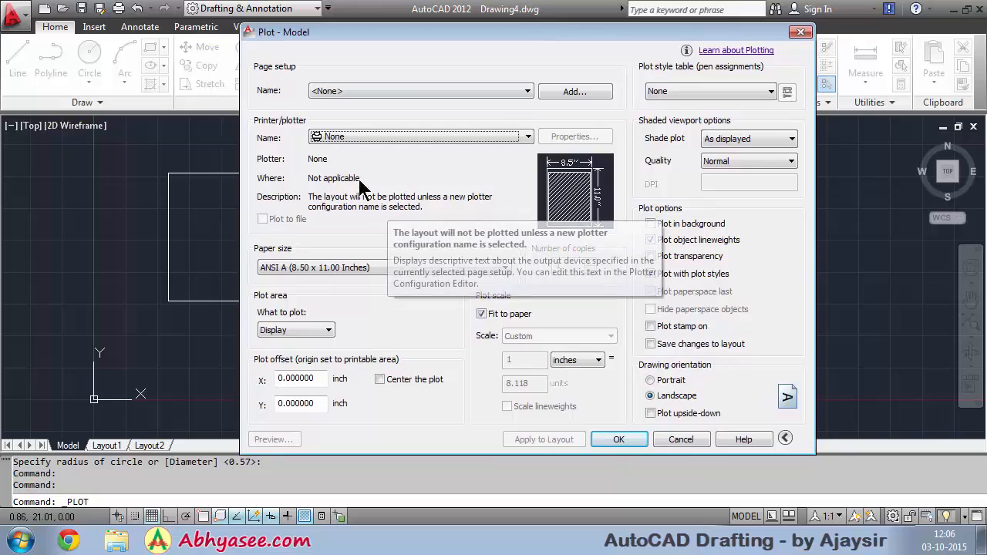
{"action": "left_click", "coordinate": [528, 136]}
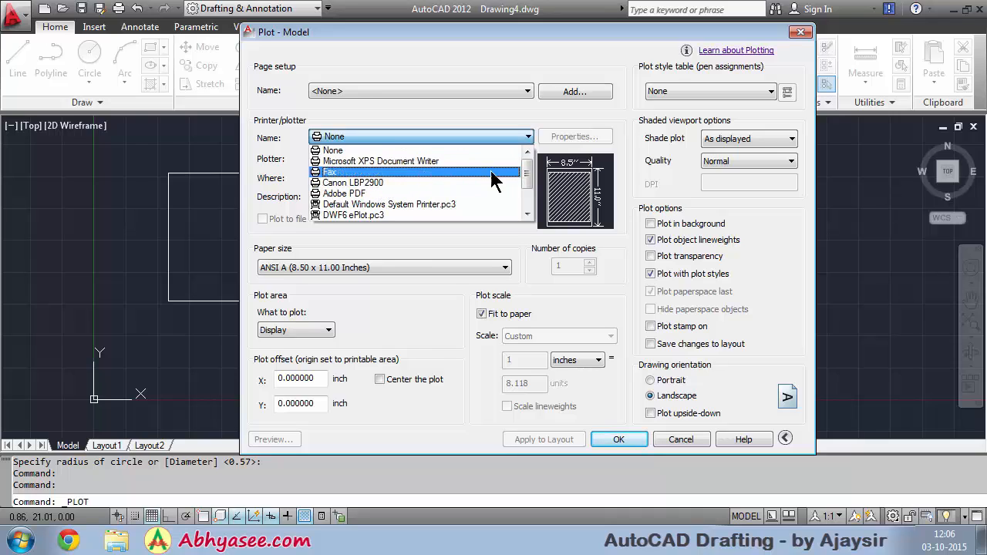
{"action": "left_click_drag", "start_coordinate": [527, 171], "coordinate": [529, 176]}
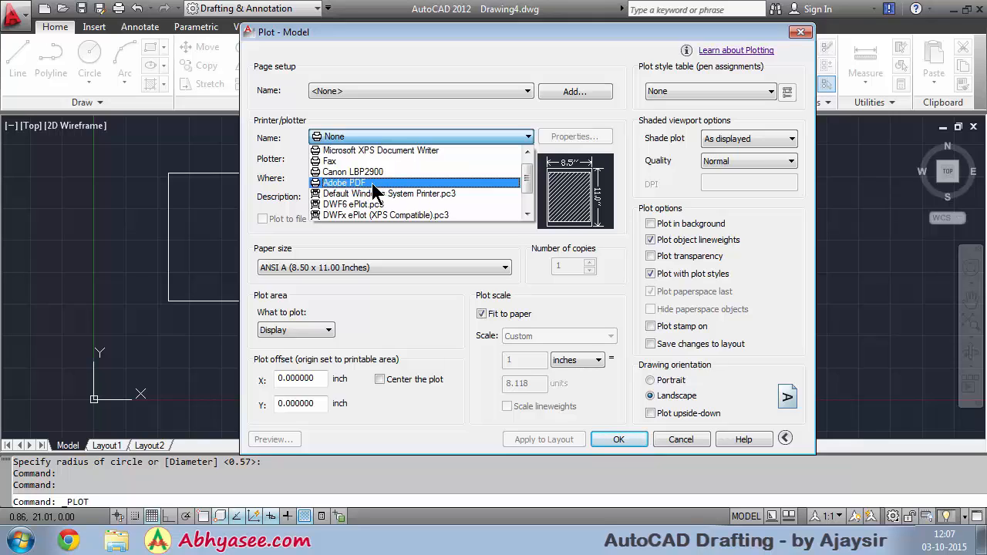
{"action": "left_click_drag", "start_coordinate": [528, 185], "coordinate": [527, 196]}
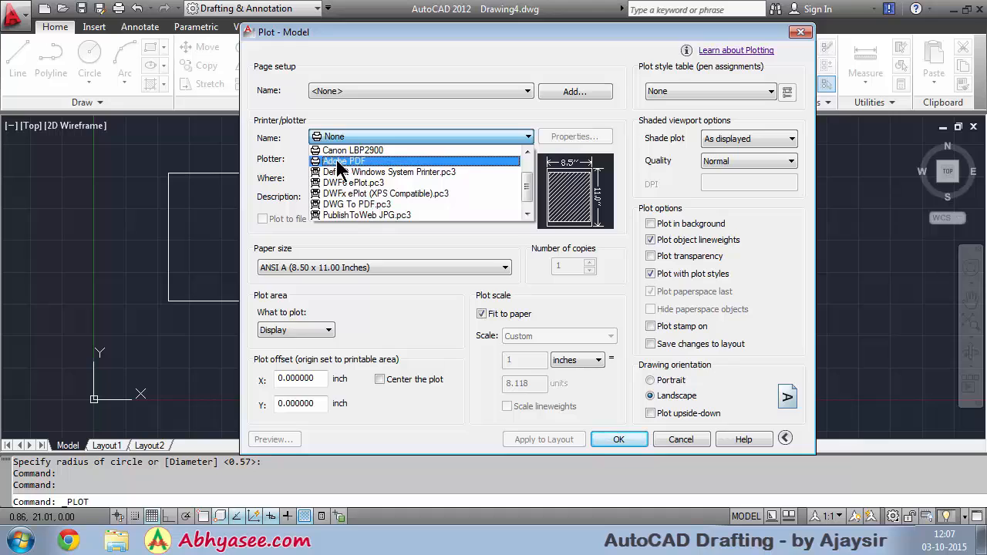
{"action": "left_click", "coordinate": [360, 162]}
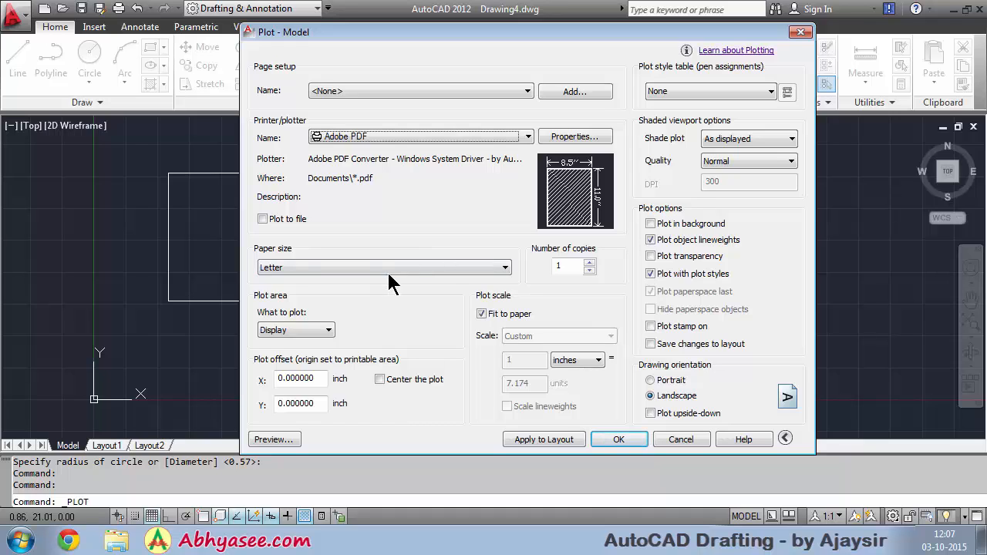
Look through the available paper sizes and set the plot's paper size to A4
{"action": "left_click", "coordinate": [467, 269]}
{"action": "left_click_drag", "start_coordinate": [505, 151], "coordinate": [506, 83]}
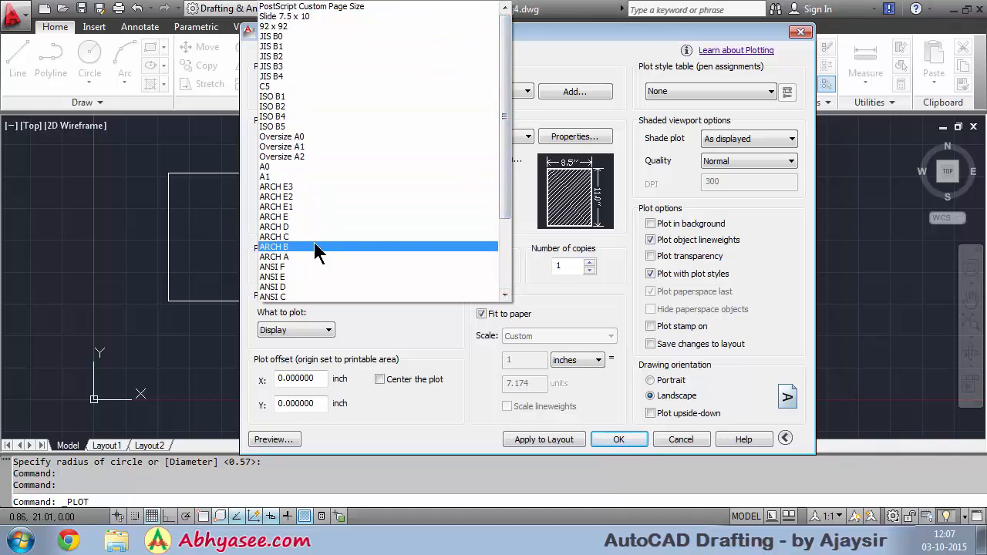
{"action": "left_click_drag", "start_coordinate": [505, 82], "coordinate": [505, 154]}
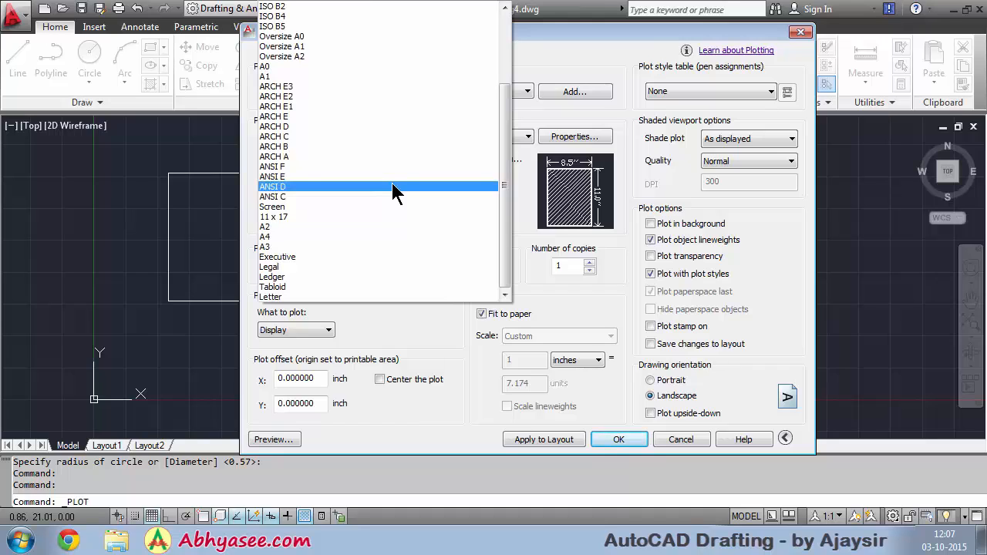
{"action": "left_click", "coordinate": [286, 237]}
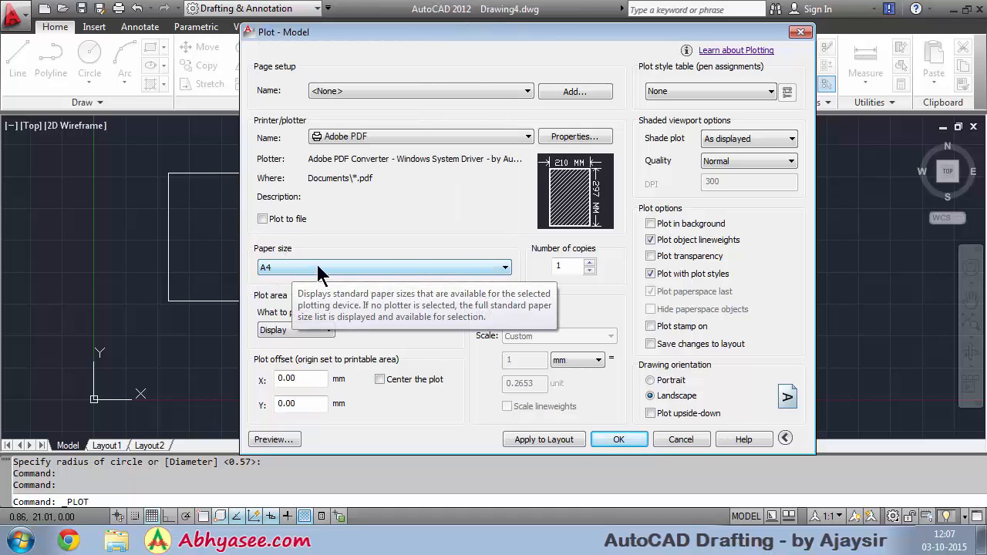
Set the plot area to Window and define a window enclosing all the rectangles and circles
{"action": "left_click_drag", "start_coordinate": [531, 34], "coordinate": [535, 26]}
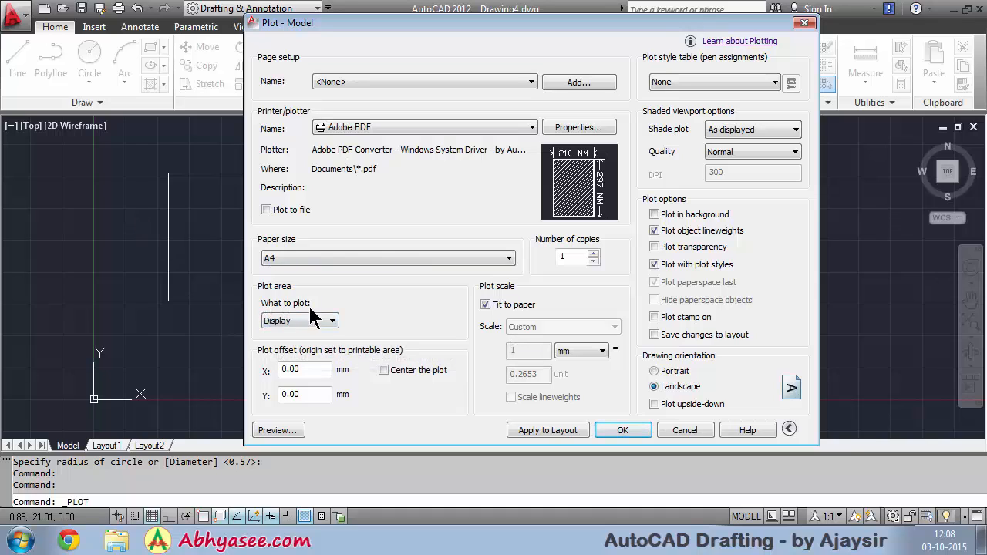
{"action": "left_click", "coordinate": [325, 320]}
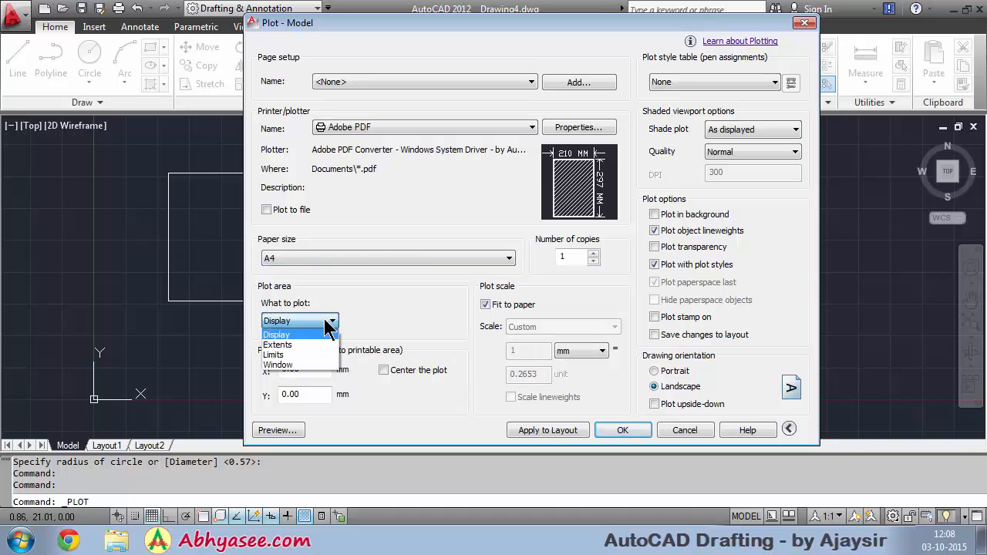
{"action": "left_click", "coordinate": [279, 365]}
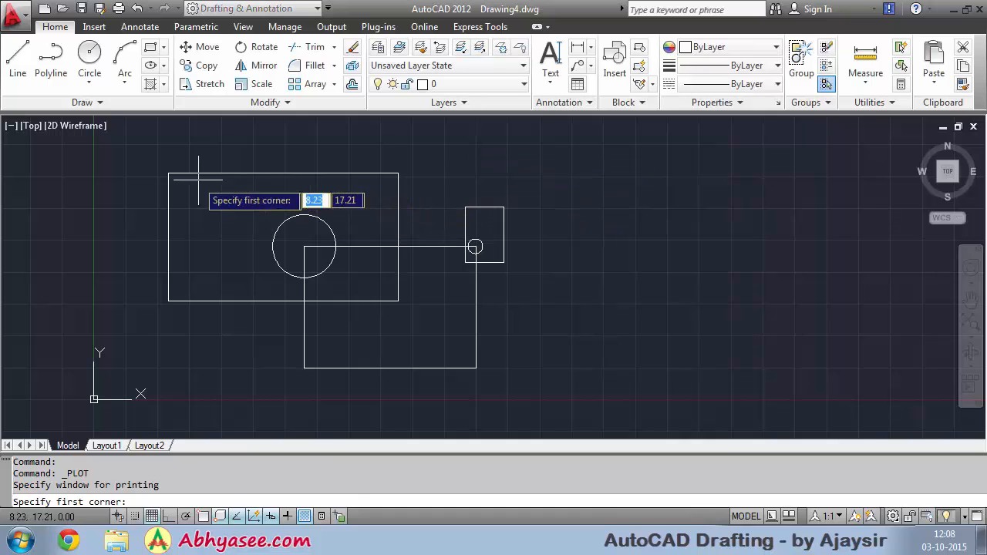
{"action": "left_click", "coordinate": [153, 150]}
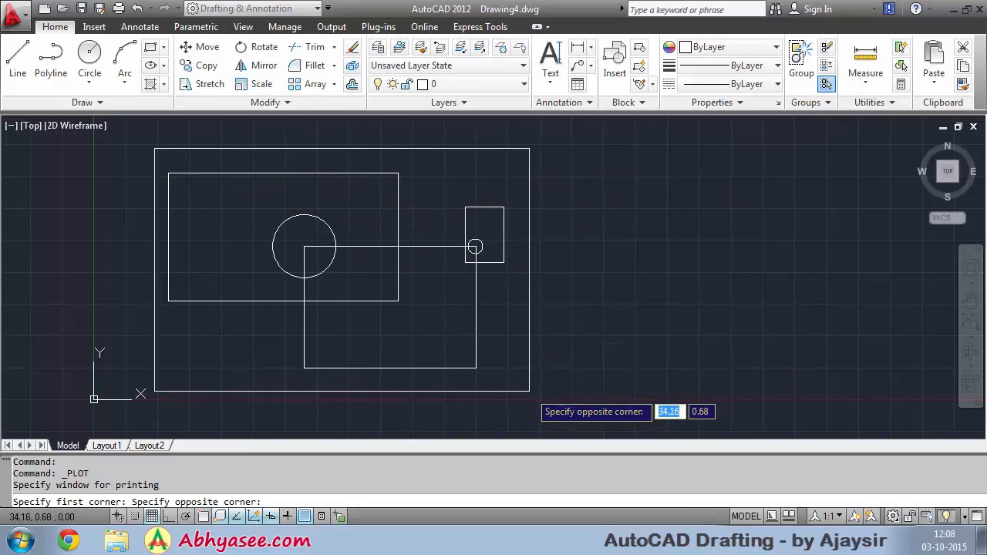
{"action": "left_click", "coordinate": [529, 391]}
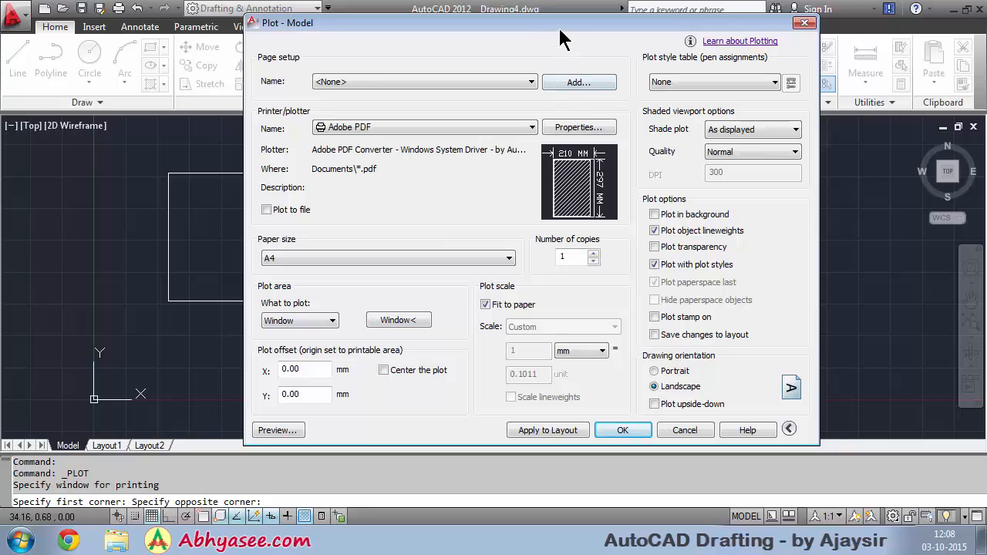
With Fit to paper on, compare portrait and landscape orientation in the paper preview, ending on landscape
{"action": "left_click_drag", "start_coordinate": [557, 39], "coordinate": [522, 37]}
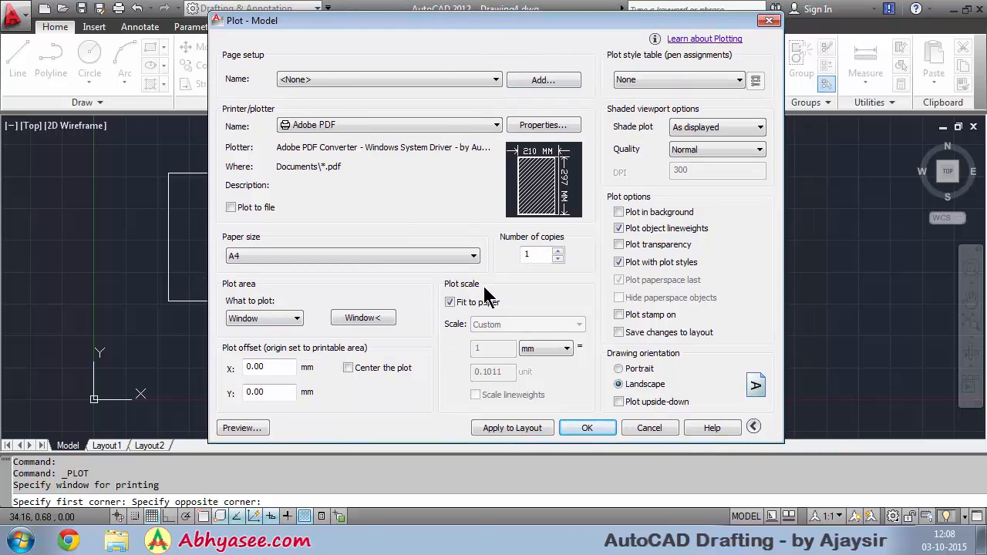
{"action": "left_click", "coordinate": [450, 302]}
{"action": "left_click", "coordinate": [639, 369]}
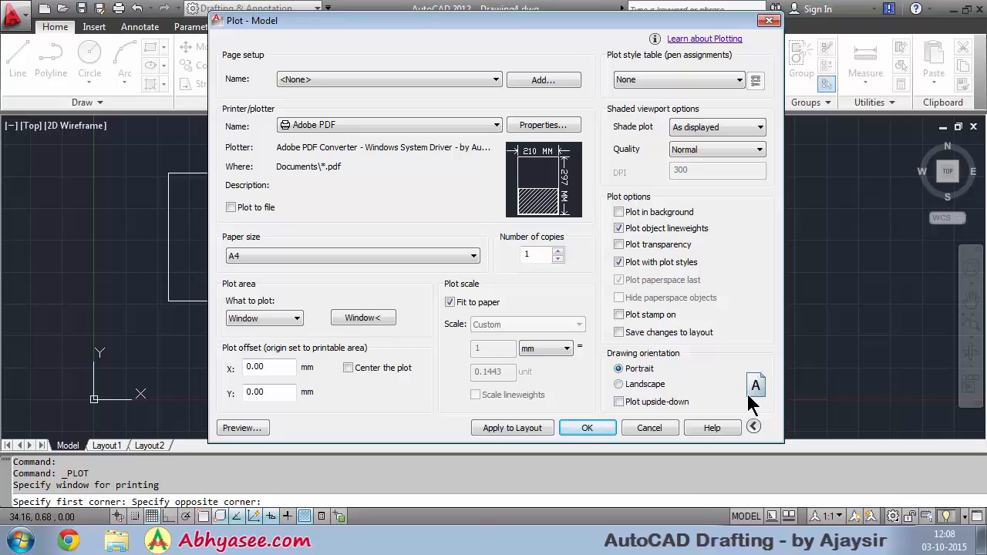
{"action": "left_click", "coordinate": [641, 384]}
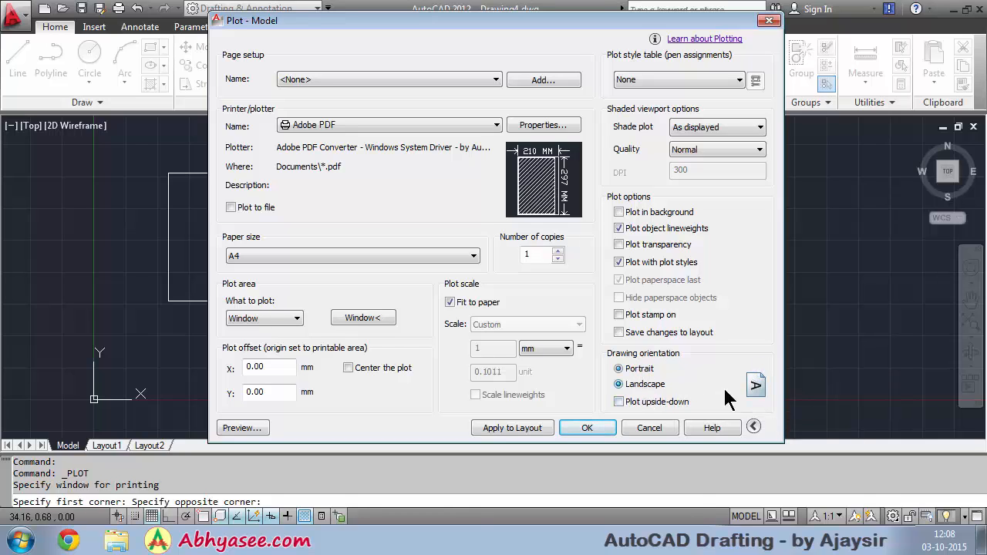
{"action": "left_click", "coordinate": [637, 369]}
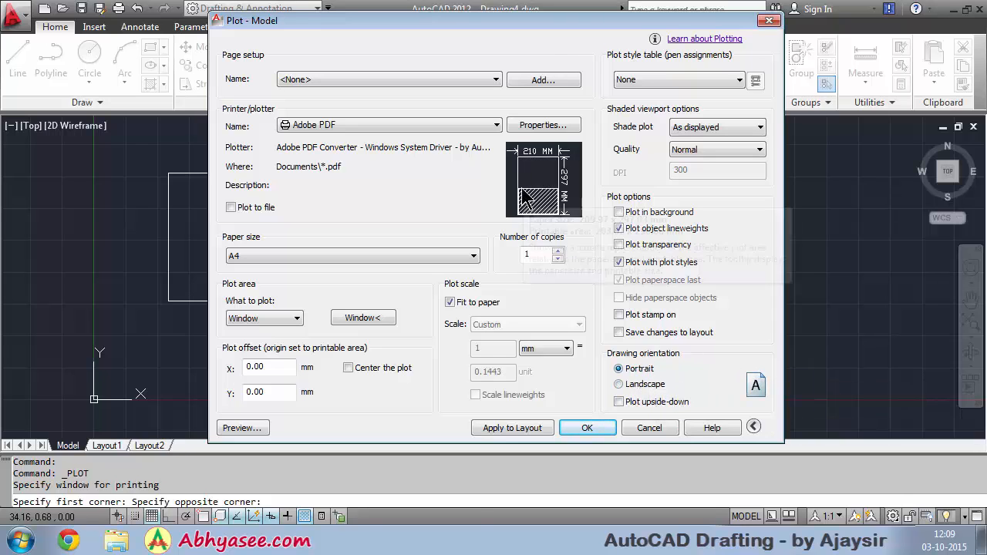
{"action": "mouse_move", "coordinate": [531, 199]}
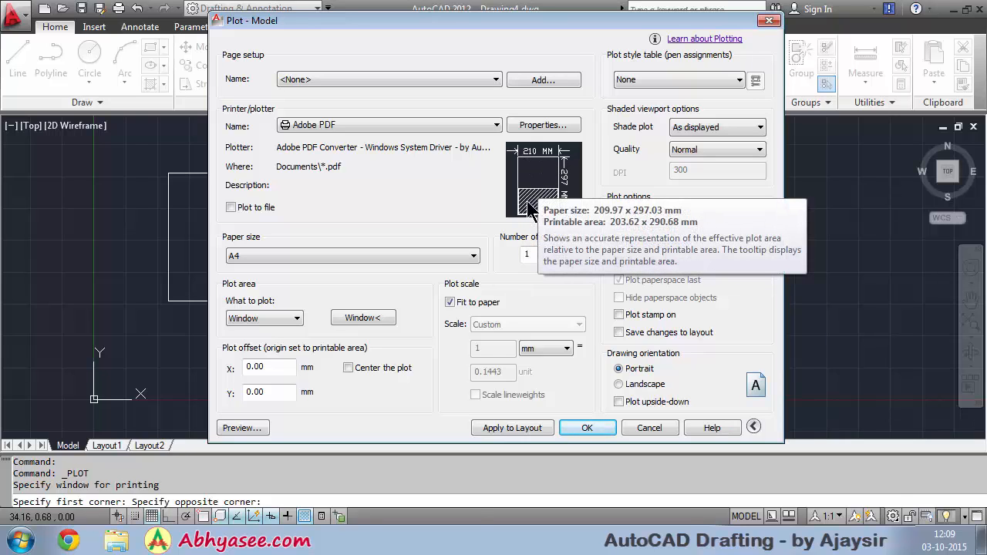
{"action": "left_click", "coordinate": [658, 384]}
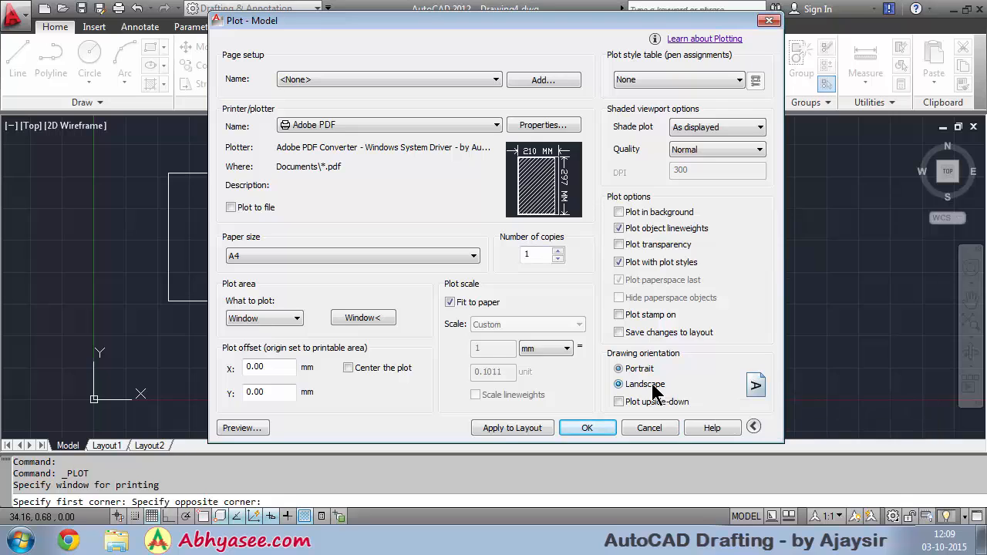
{"action": "mouse_move", "coordinate": [532, 197]}
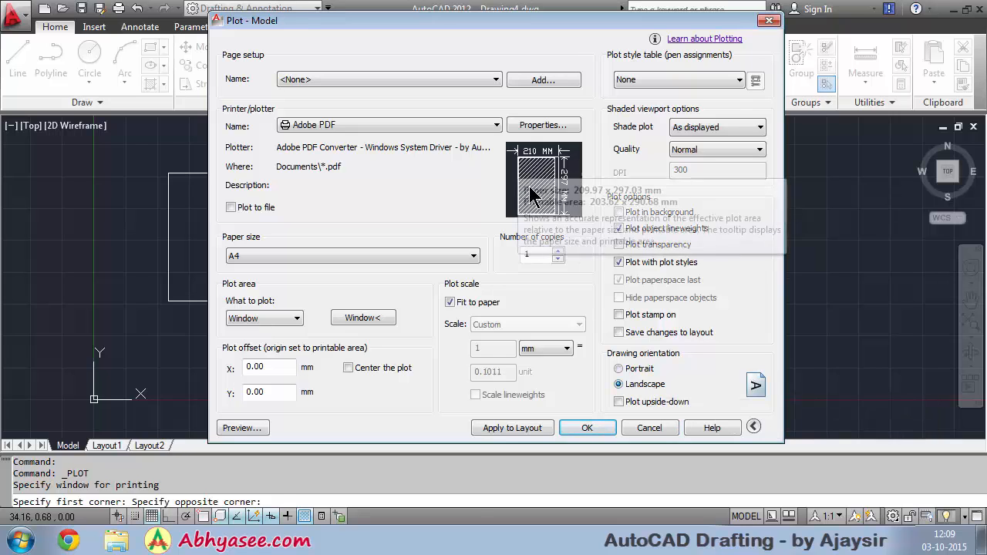
Check the paper preview with the plot in portrait orientation and return it to landscape
{"action": "left_click", "coordinate": [646, 370]}
{"action": "mouse_move", "coordinate": [538, 171]}
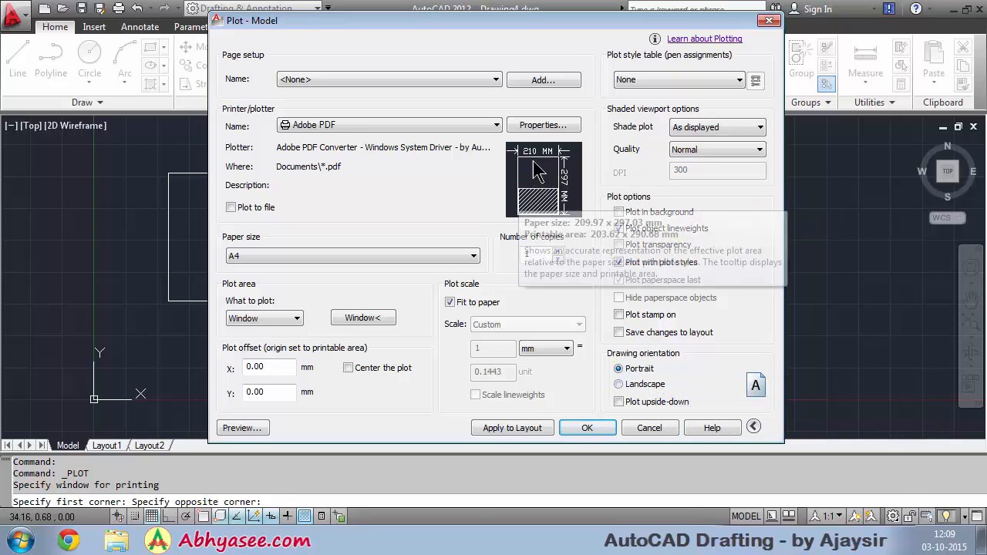
{"action": "left_click", "coordinate": [641, 385]}
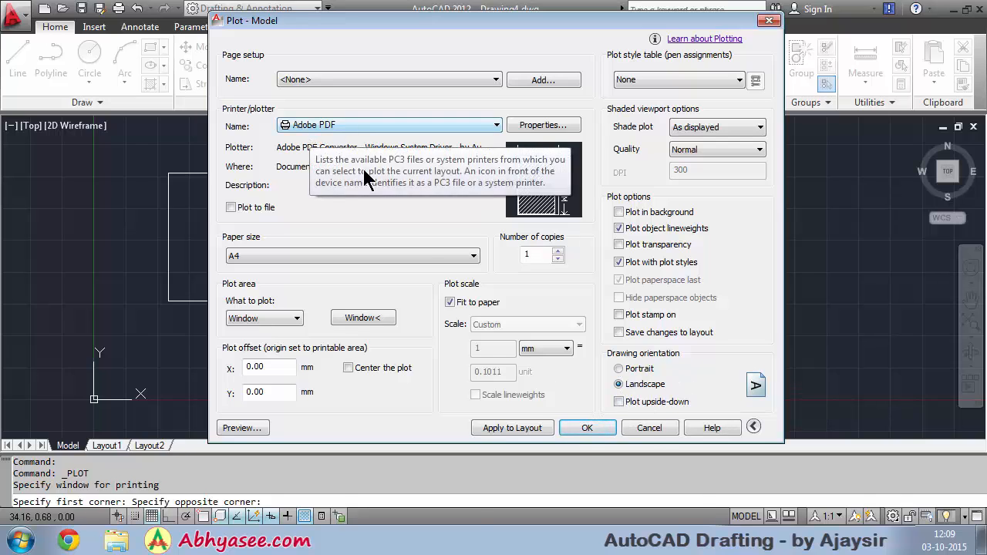
Run the plot and save it on the Desktop as Drawing4 Model (1).pdf
{"action": "left_click", "coordinate": [584, 429]}
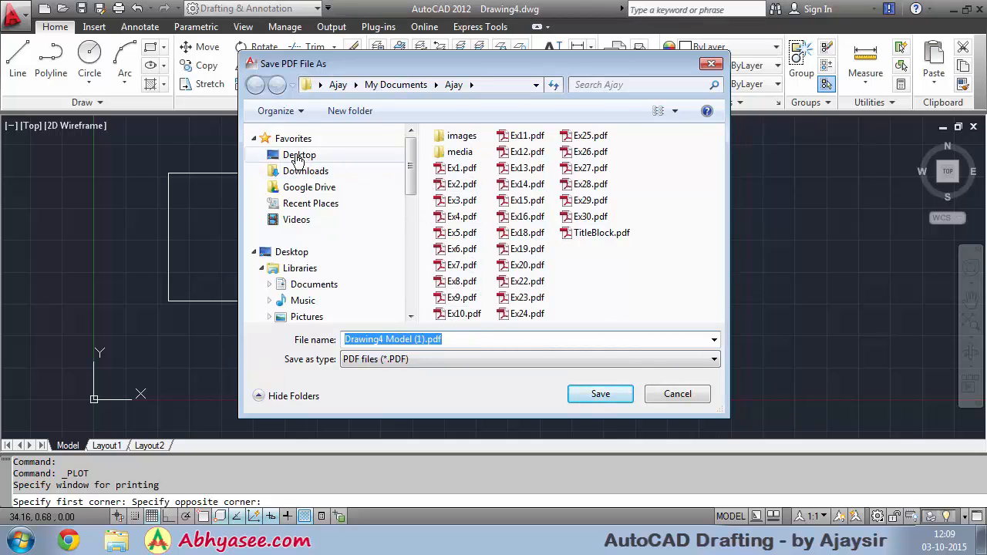
{"action": "left_click", "coordinate": [298, 156]}
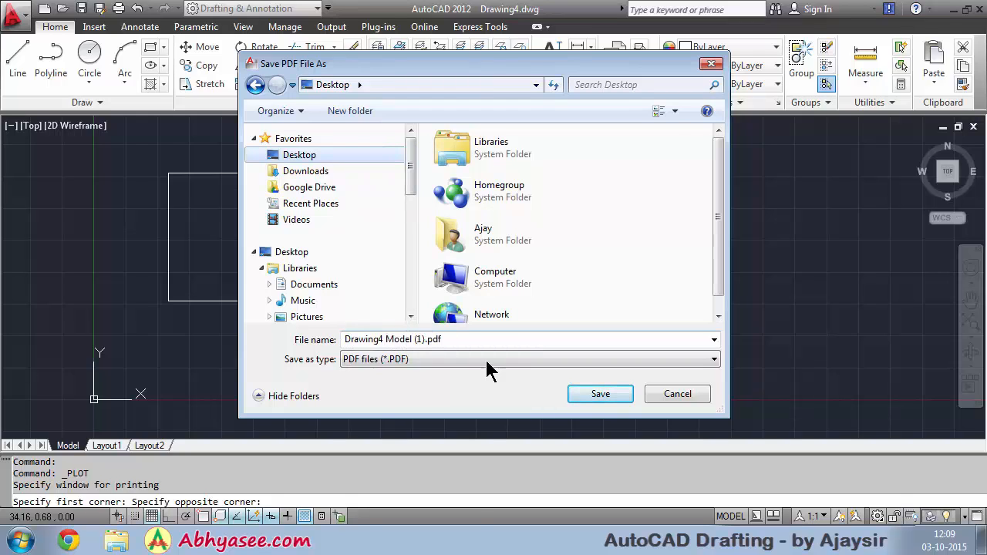
{"action": "left_click", "coordinate": [621, 397]}
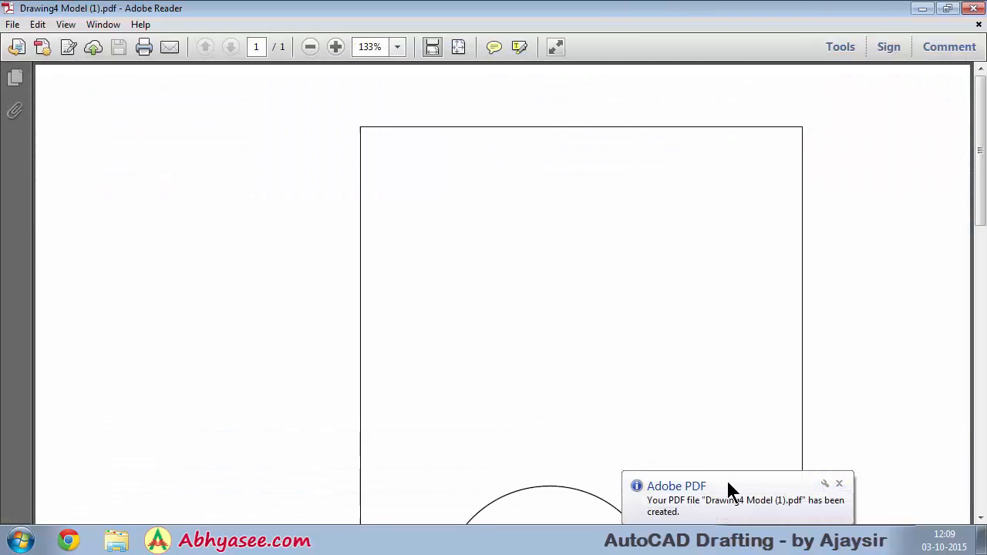
View the plotted PDF as one full page in Adobe Reader, and close it to return to the AutoCAD drawing
{"action": "left_click", "coordinate": [839, 485]}
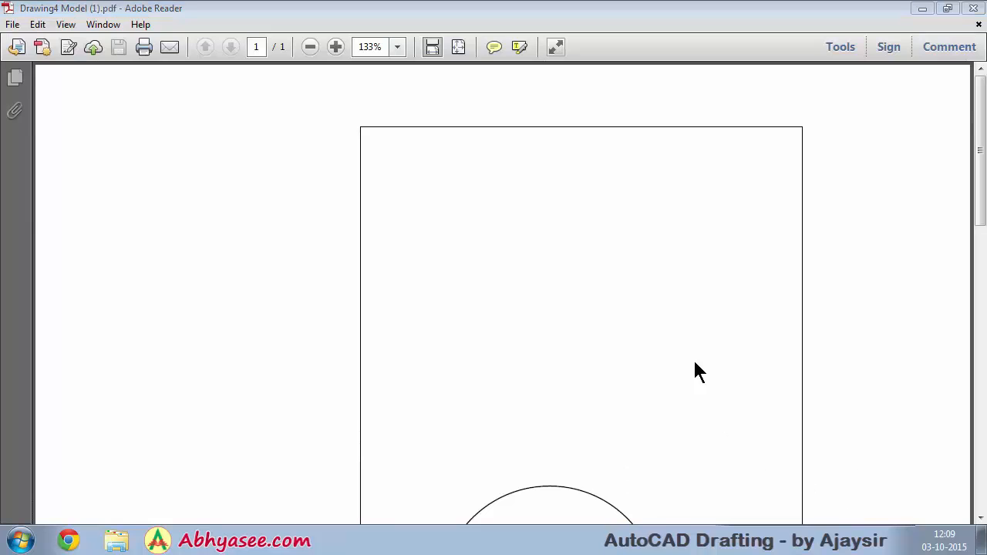
{"action": "left_click", "coordinate": [460, 47]}
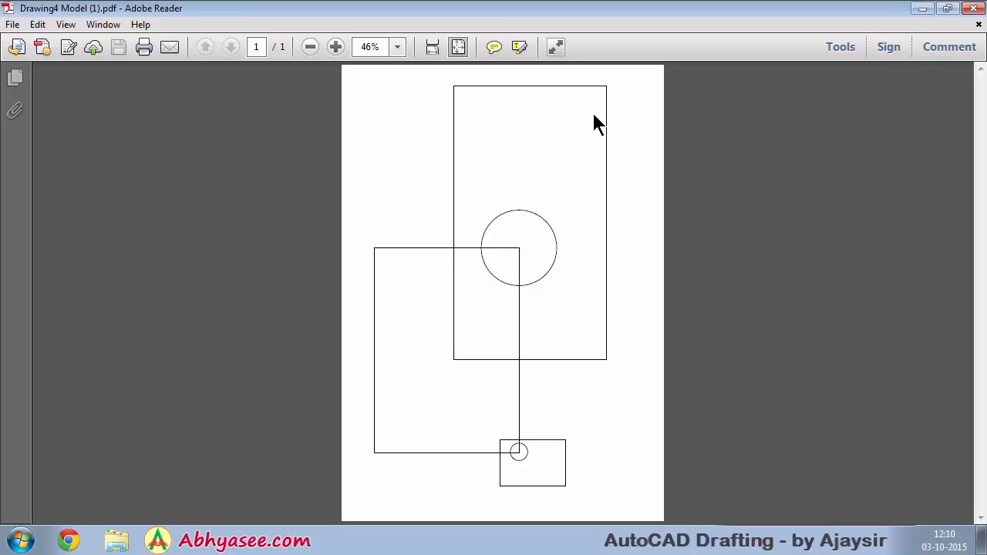
{"action": "left_click", "coordinate": [973, 8]}
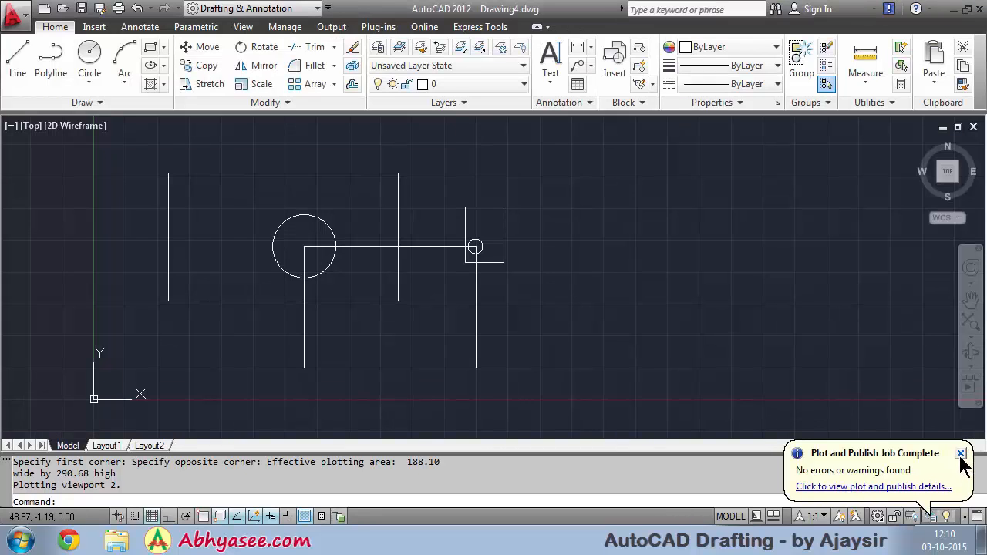
{"action": "left_click", "coordinate": [960, 454]}
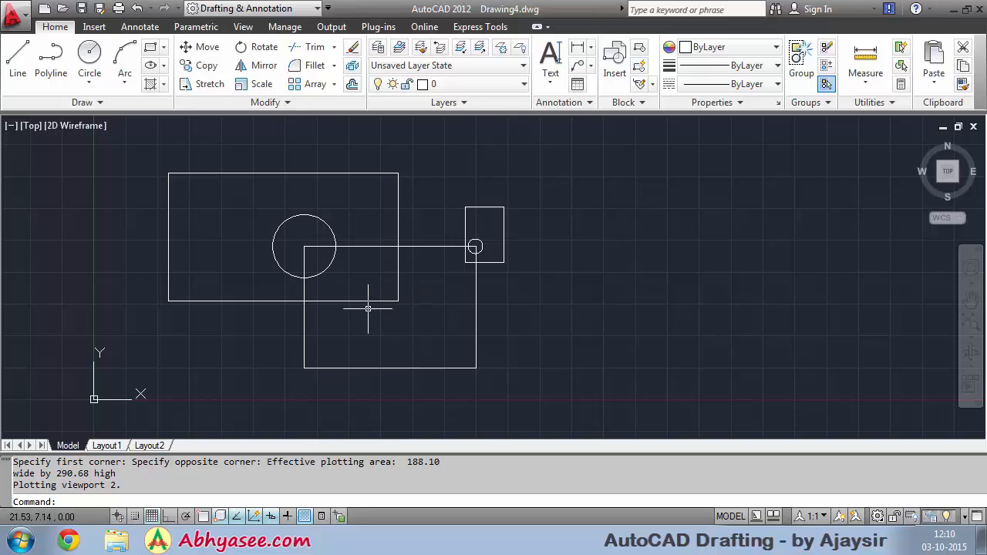
Switch to Layout1 and delete its existing viewport from the sheet
{"action": "left_click", "coordinate": [106, 447]}
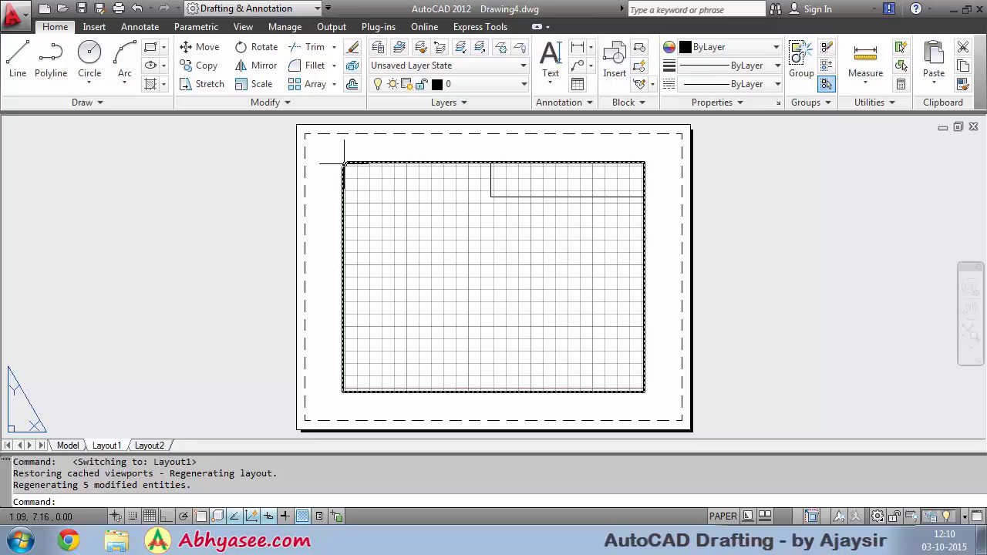
{"action": "left_click", "coordinate": [642, 162]}
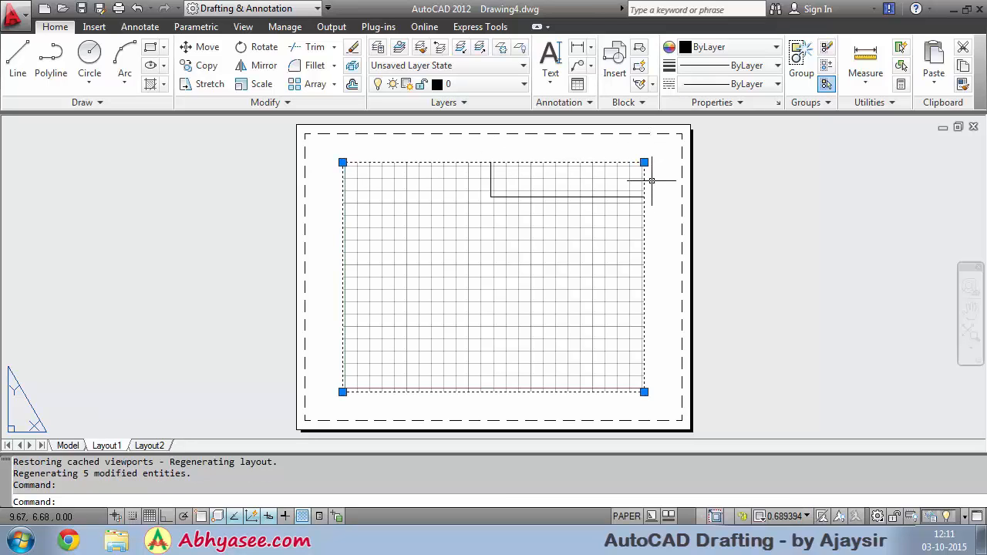
{"action": "key", "text": "Delete"}
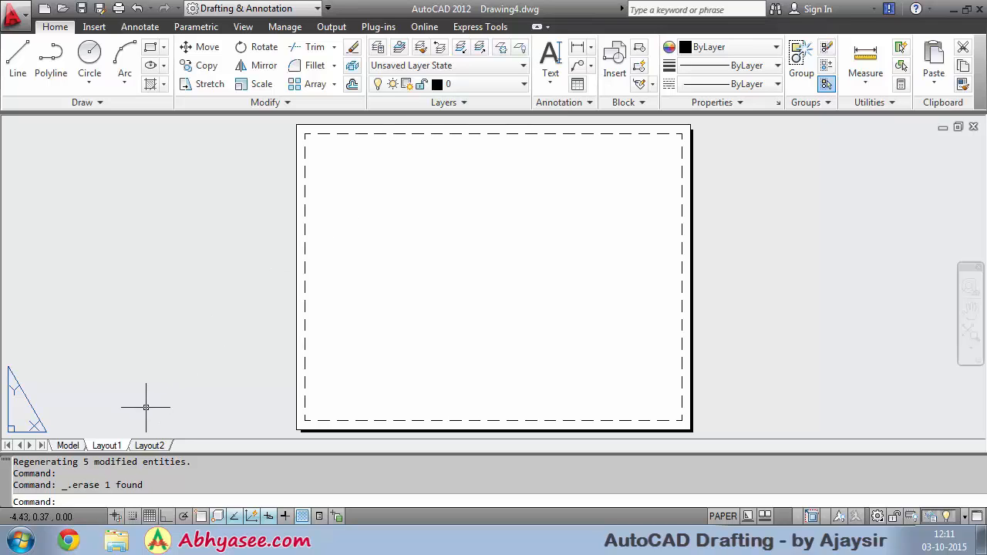
Look through model space, Layout1 and Layout2, including their Quick View previews, and return to model space
{"action": "left_click", "coordinate": [67, 446]}
{"action": "left_click", "coordinate": [107, 447]}
{"action": "left_click", "coordinate": [150, 446]}
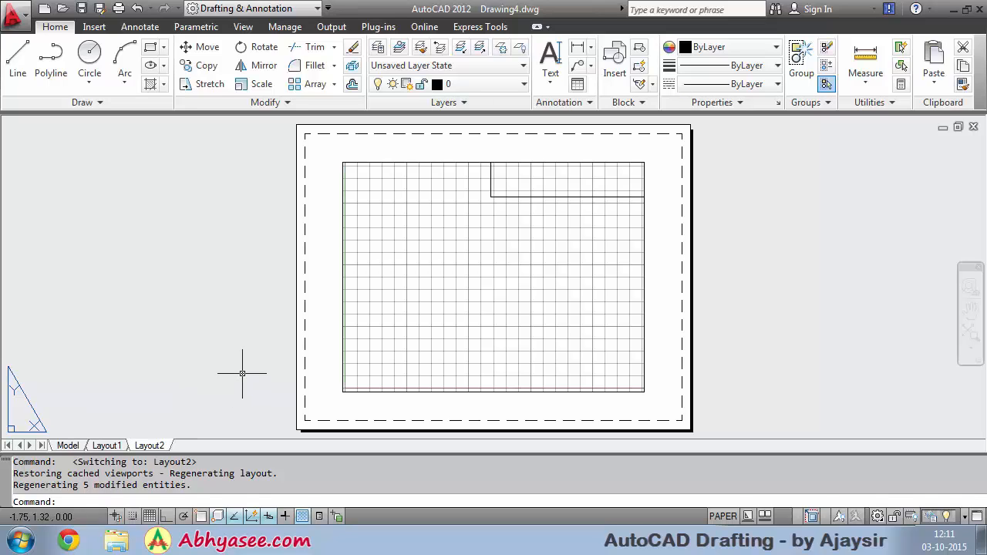
{"action": "left_click", "coordinate": [752, 518]}
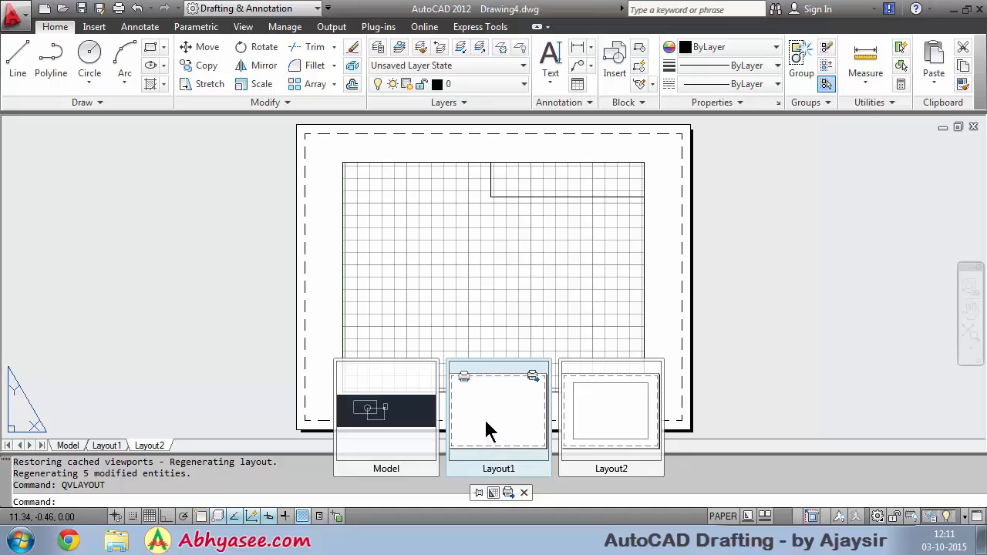
{"action": "key", "text": "Escape"}
{"action": "key", "text": "Escape"}
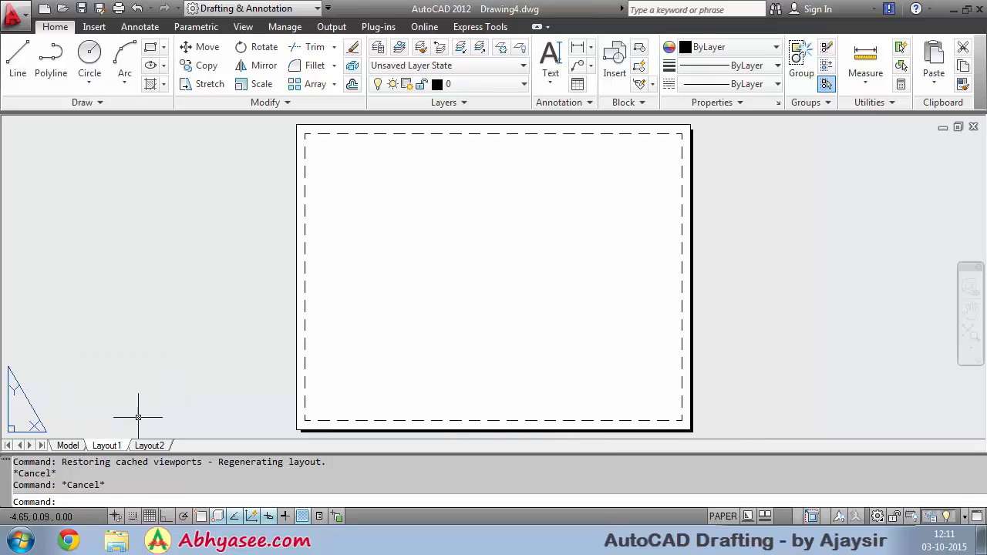
{"action": "left_click", "coordinate": [68, 445]}
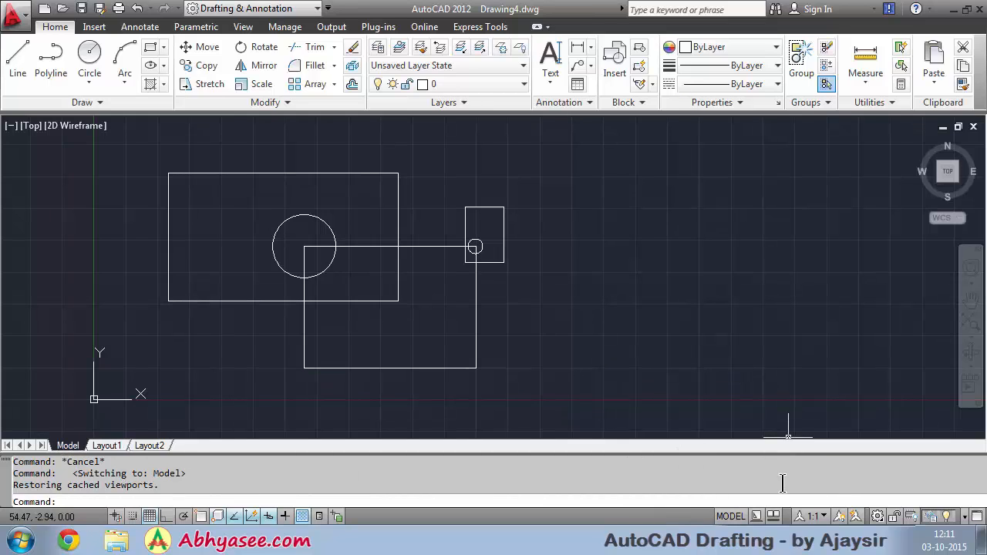
Browse Layout1, Layout2 and Model with Quick View Layouts, ending on Model, and close the previews
{"action": "left_click", "coordinate": [759, 517]}
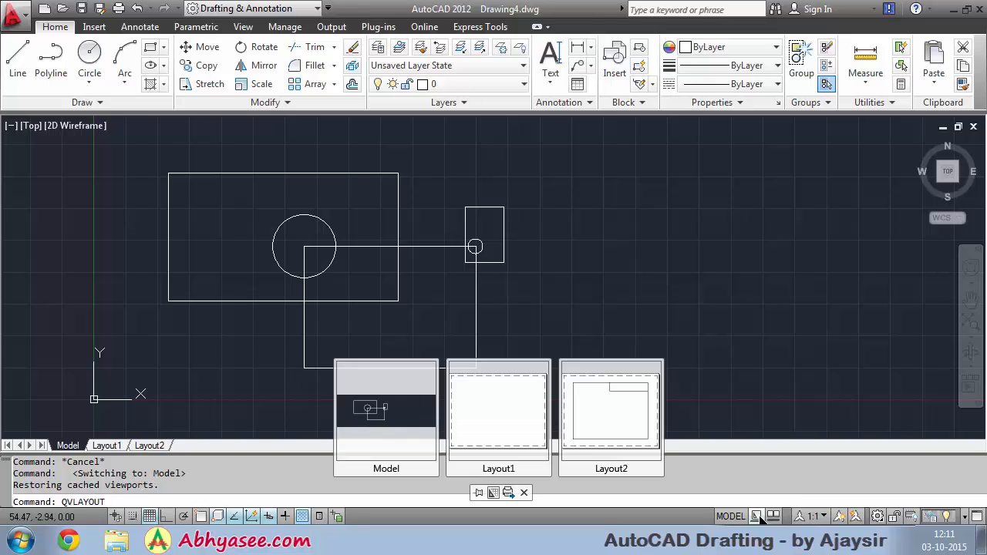
{"action": "left_click", "coordinate": [483, 407]}
{"action": "left_click", "coordinate": [609, 412]}
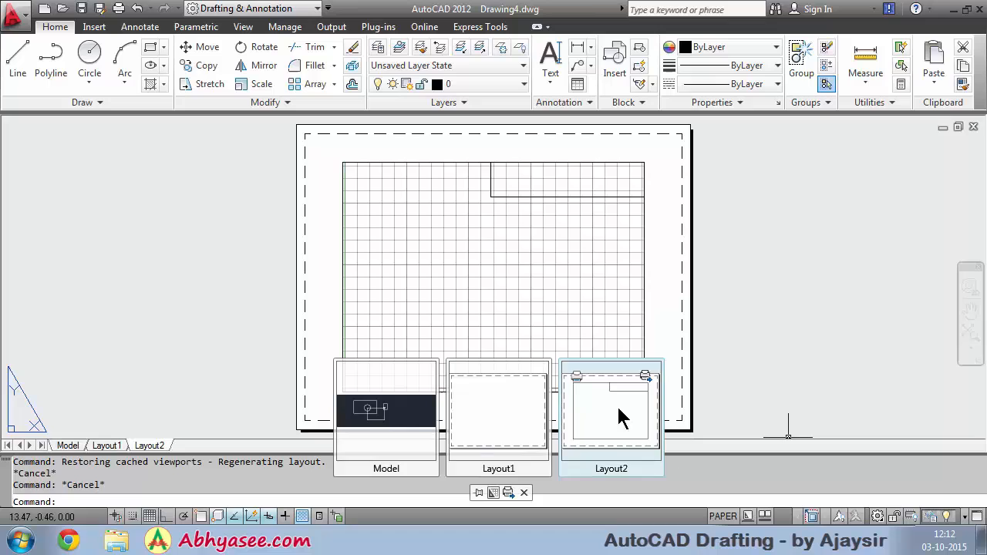
{"action": "left_click", "coordinate": [505, 433]}
{"action": "left_click", "coordinate": [403, 428]}
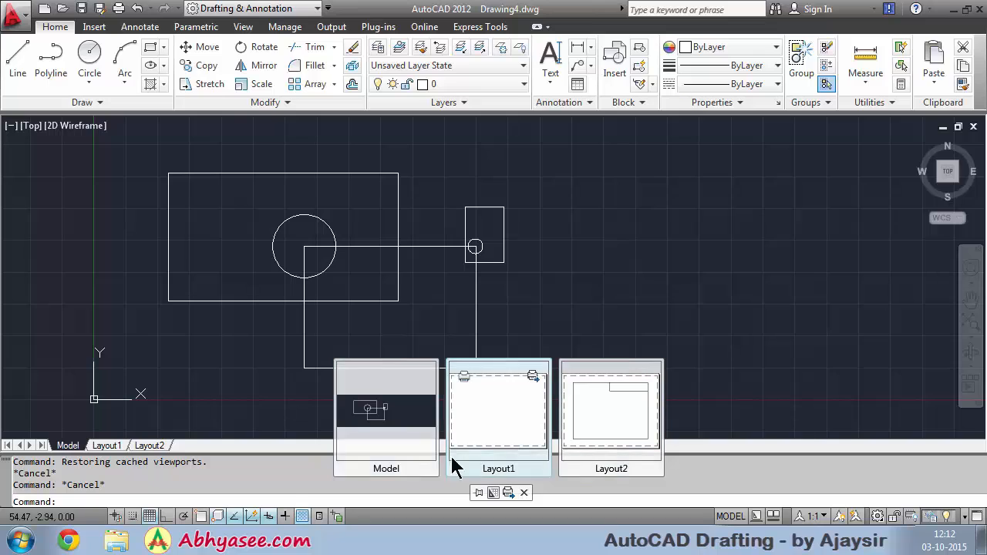
{"action": "left_click", "coordinate": [523, 493]}
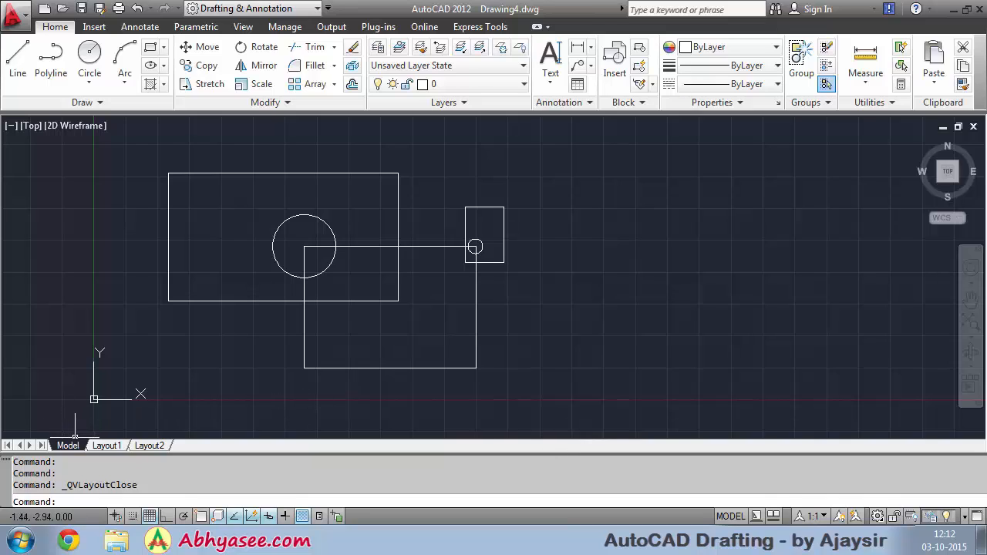
Modify the page setup of Layout1 to use DWG To PDF.pc3 as the plotter
{"action": "left_click", "coordinate": [105, 448]}
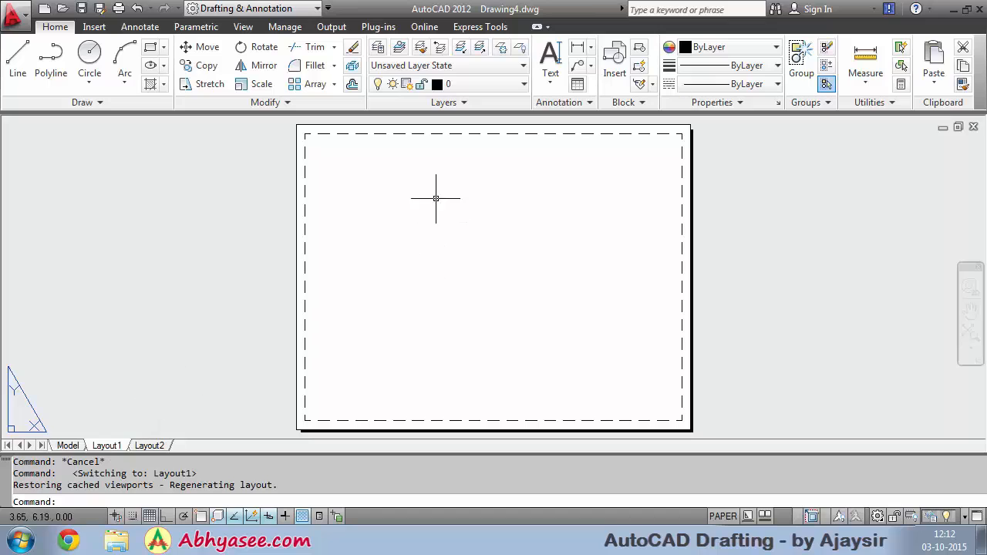
{"action": "right_click", "coordinate": [102, 452]}
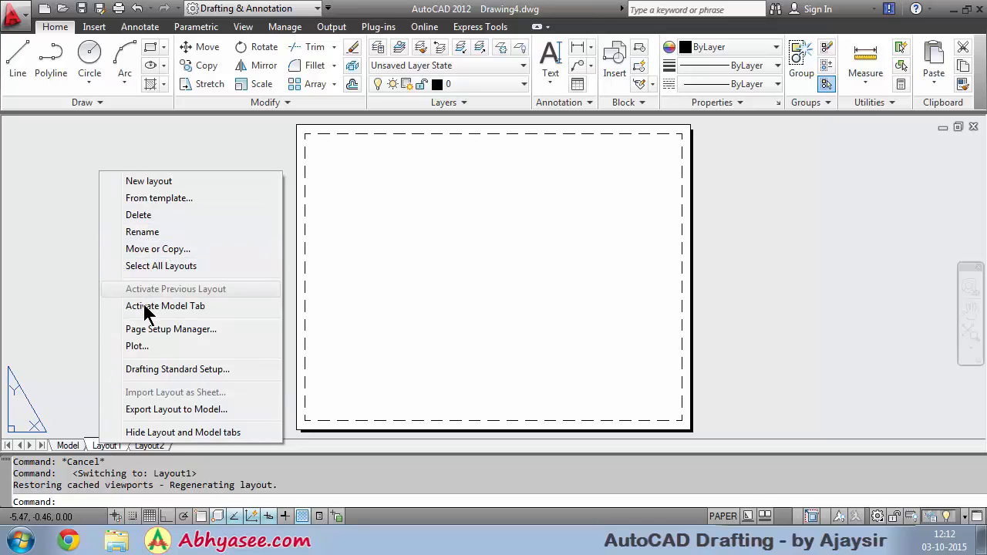
{"action": "left_click", "coordinate": [185, 330]}
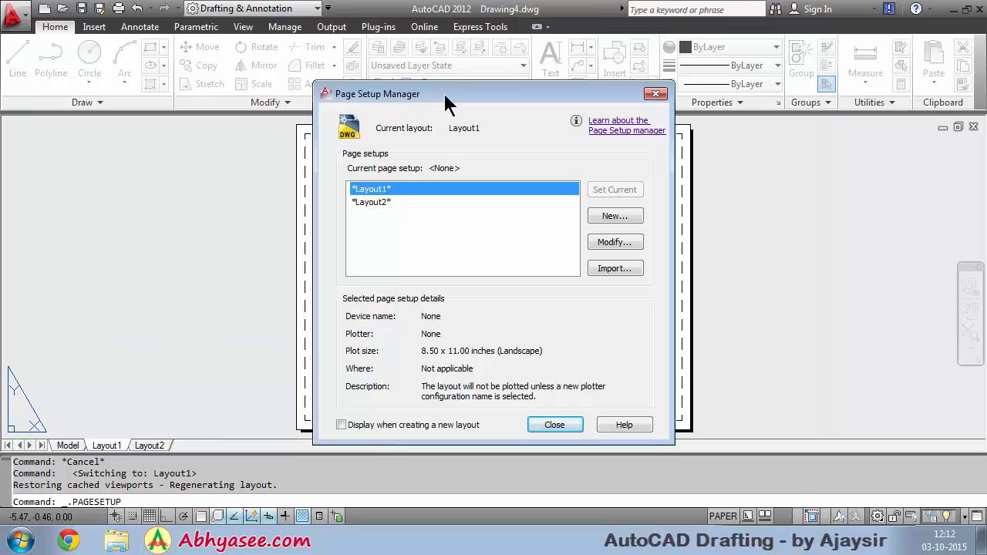
{"action": "left_click_drag", "start_coordinate": [443, 92], "coordinate": [442, 71]}
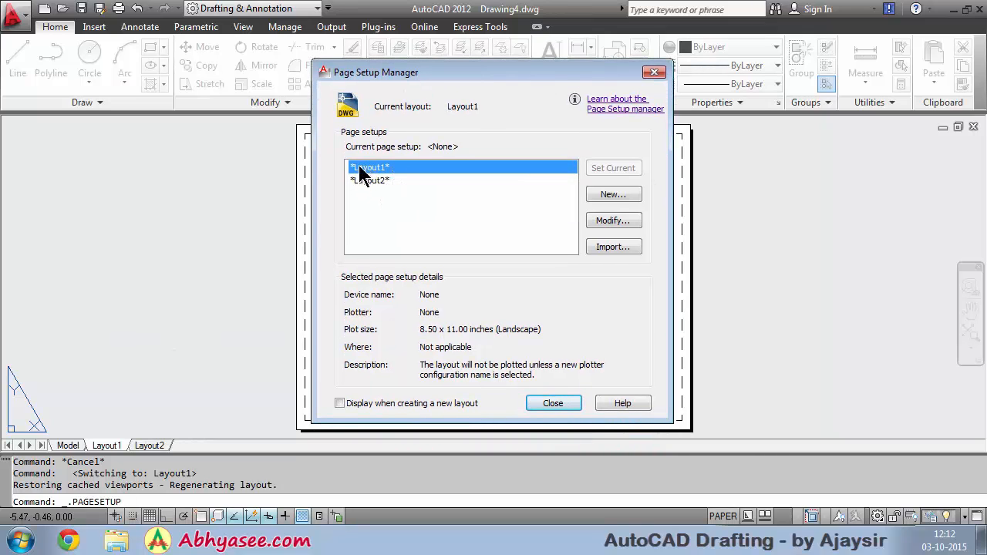
{"action": "left_click", "coordinate": [609, 220]}
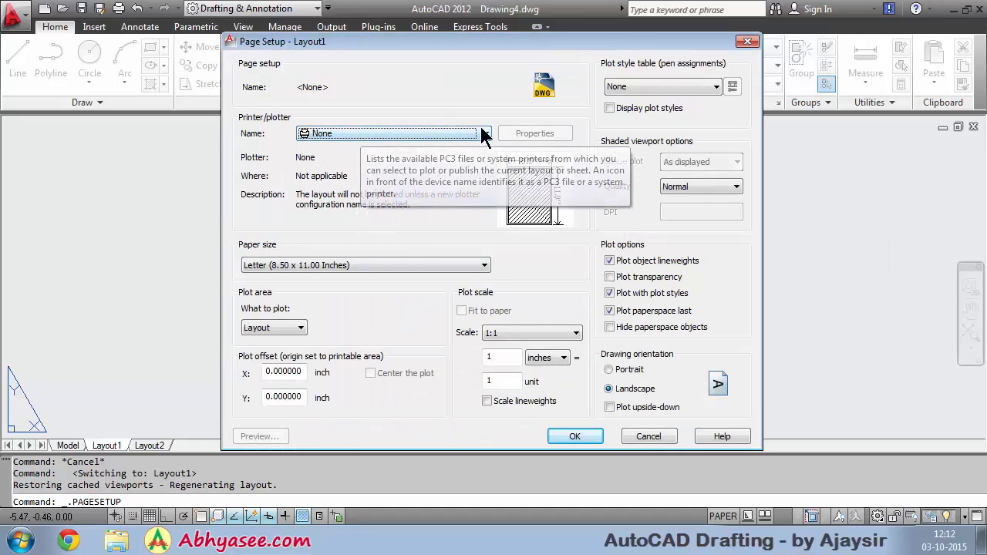
{"action": "left_click", "coordinate": [316, 136]}
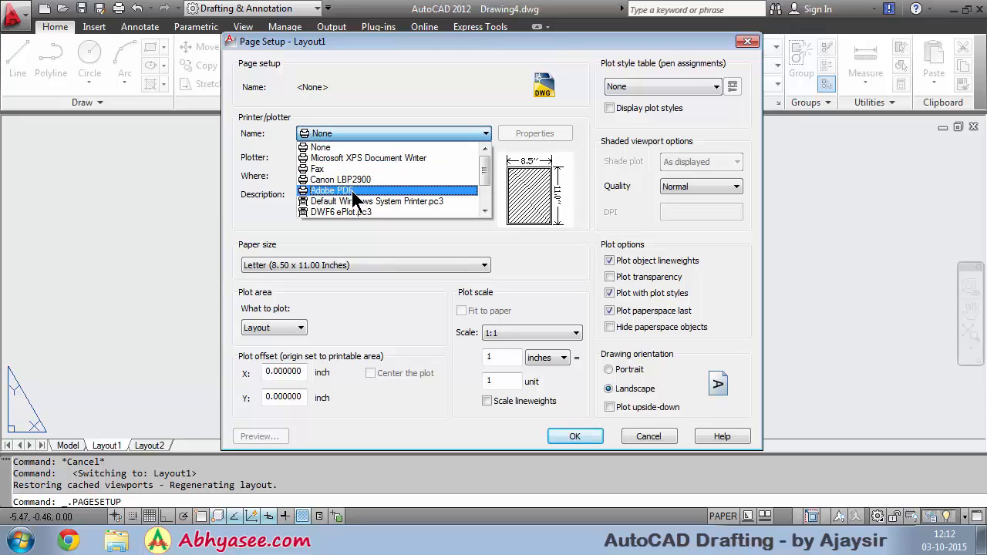
{"action": "left_click_drag", "start_coordinate": [486, 166], "coordinate": [487, 176]}
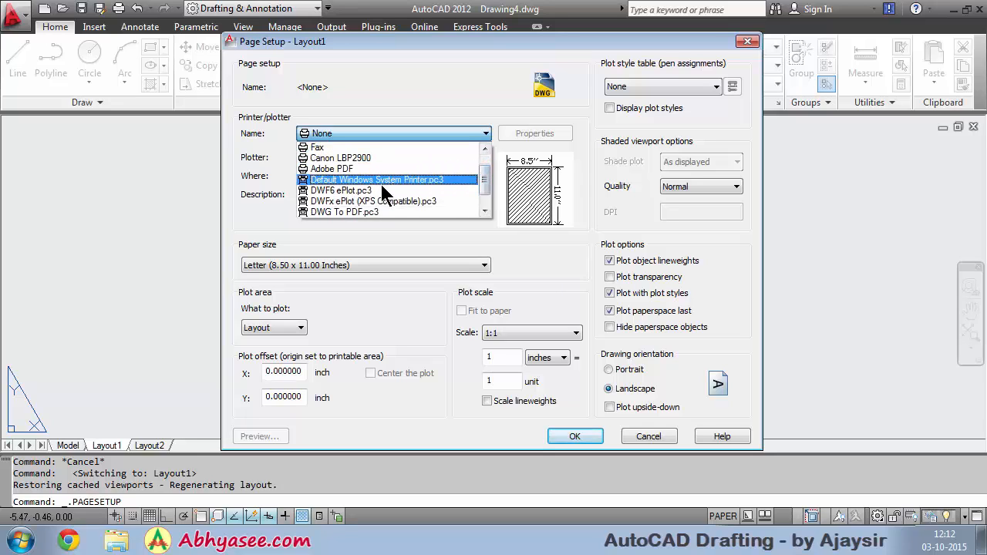
{"action": "left_click", "coordinate": [322, 213]}
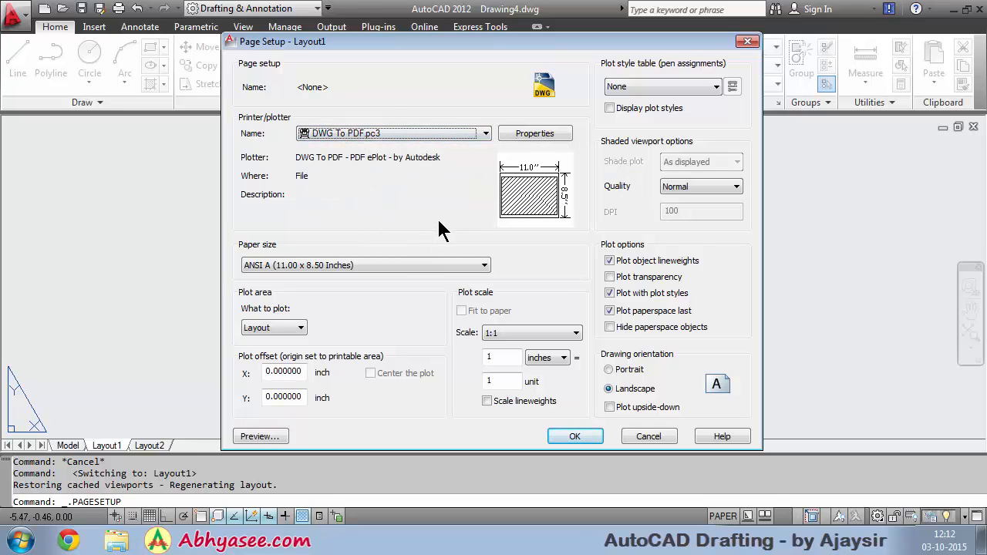
Set the paper size in the Layout1 page setup to ISO expand A4 (210.00 x 297.00 MM)
{"action": "left_click", "coordinate": [398, 265]}
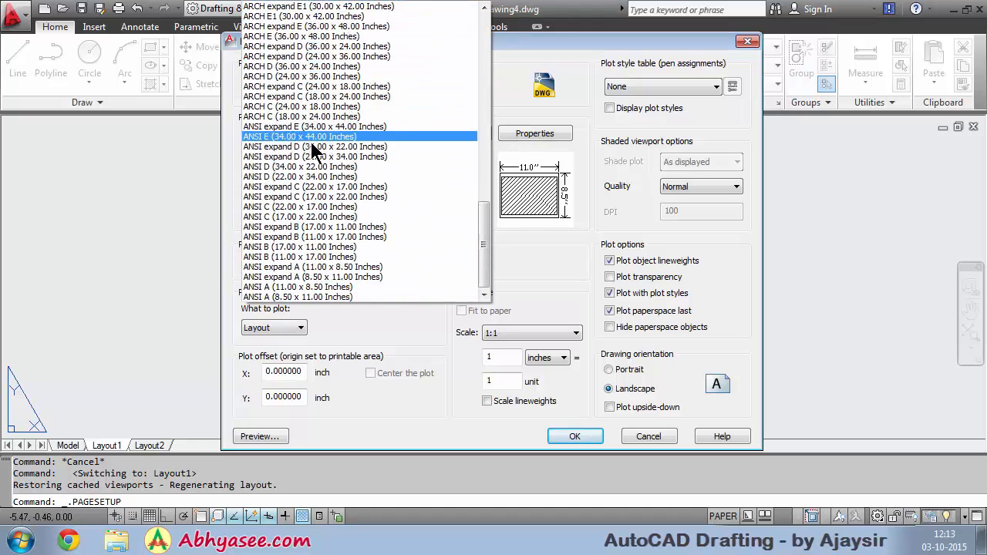
{"action": "left_click_drag", "start_coordinate": [485, 242], "coordinate": [487, 174]}
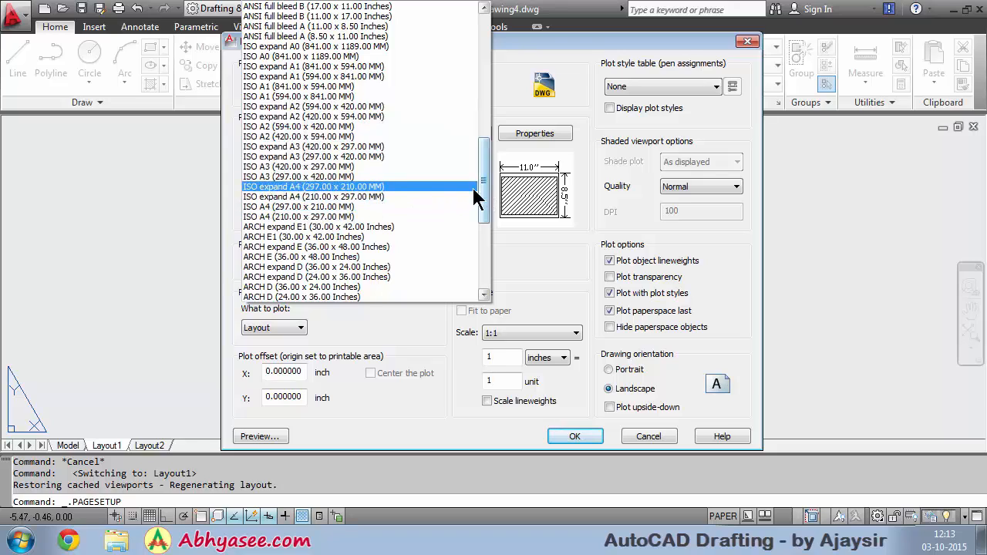
{"action": "left_click", "coordinate": [311, 197]}
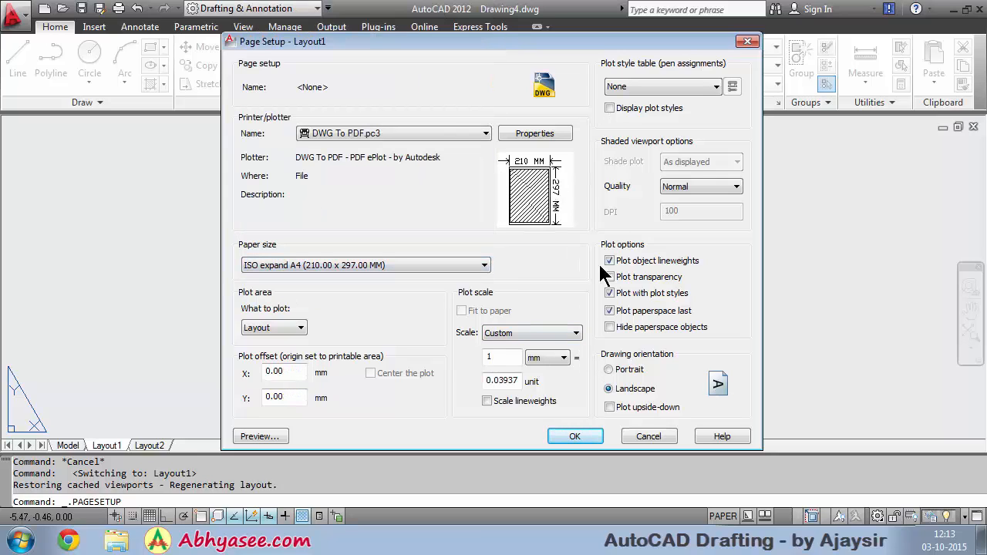
Review and accept the DWG To PDF plotter's device and document settings, and confirm the Layout1 page setup
{"action": "left_click", "coordinate": [532, 133]}
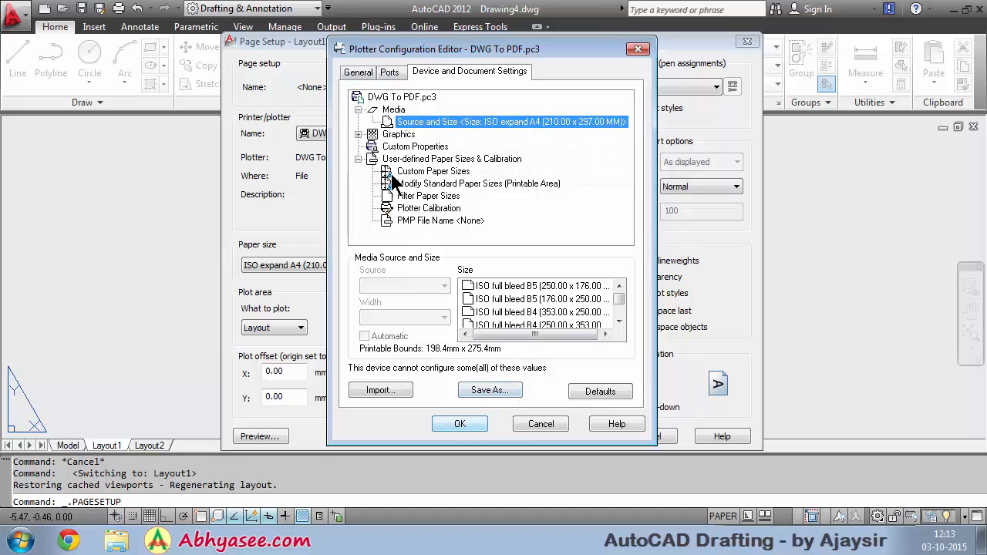
{"action": "left_click", "coordinate": [459, 423]}
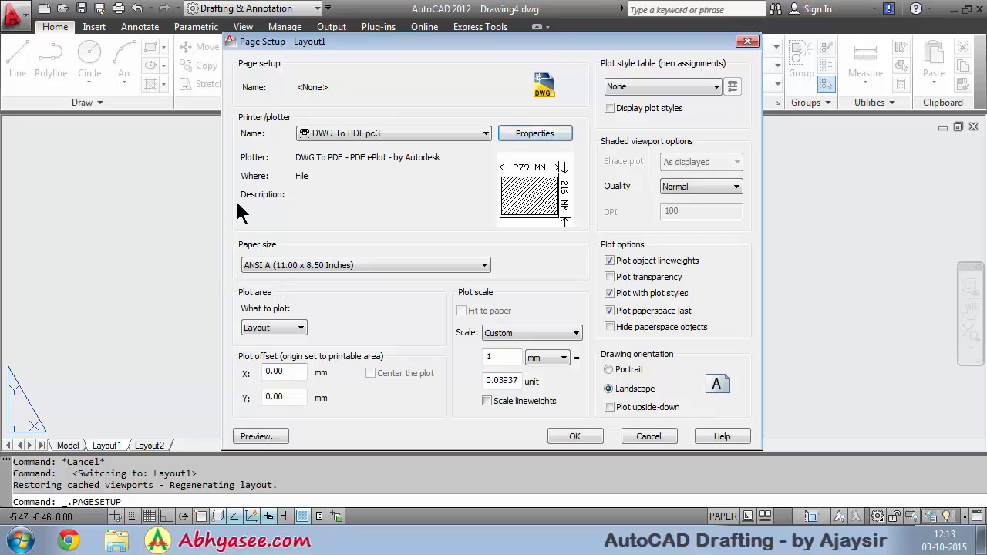
{"action": "left_click", "coordinate": [570, 436]}
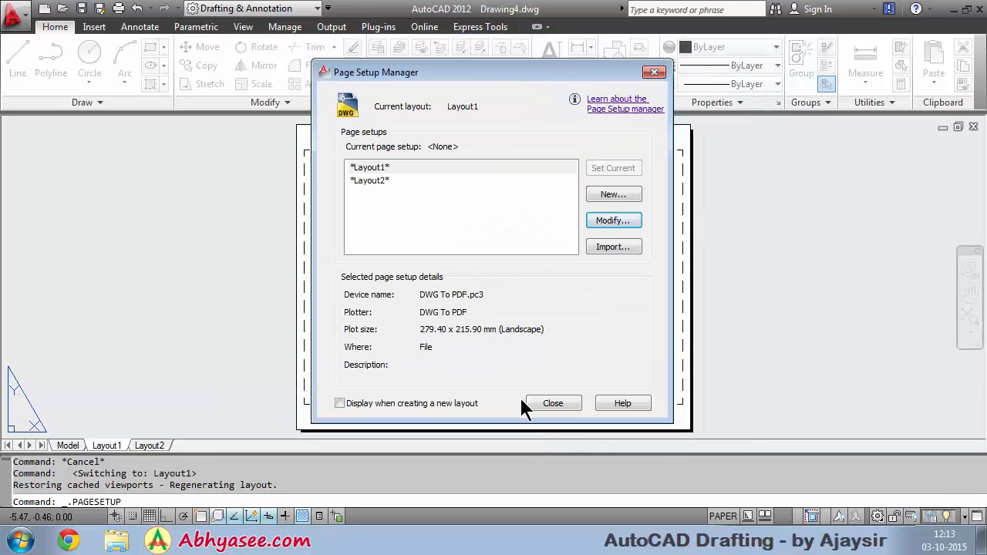
{"action": "left_click", "coordinate": [538, 402]}
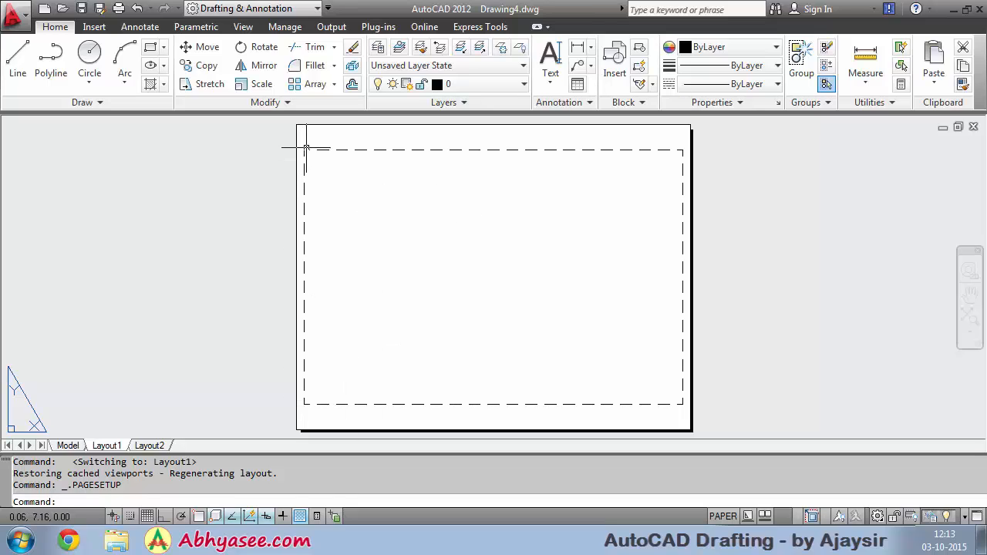
Modify the page setup of Layout1 to use Adobe PDF as the plotter and confirm it
{"action": "right_click", "coordinate": [107, 445]}
{"action": "left_click", "coordinate": [160, 343]}
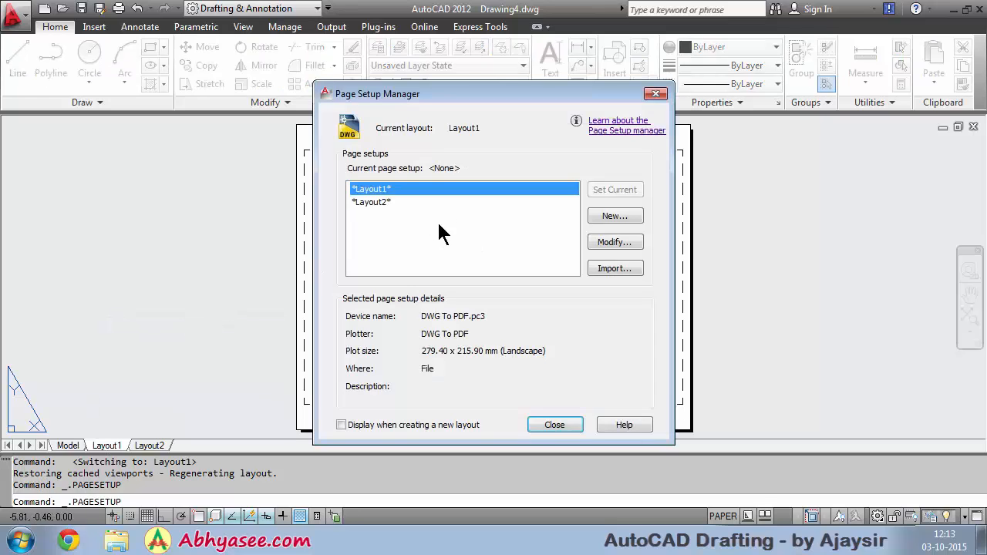
{"action": "left_click", "coordinate": [608, 241]}
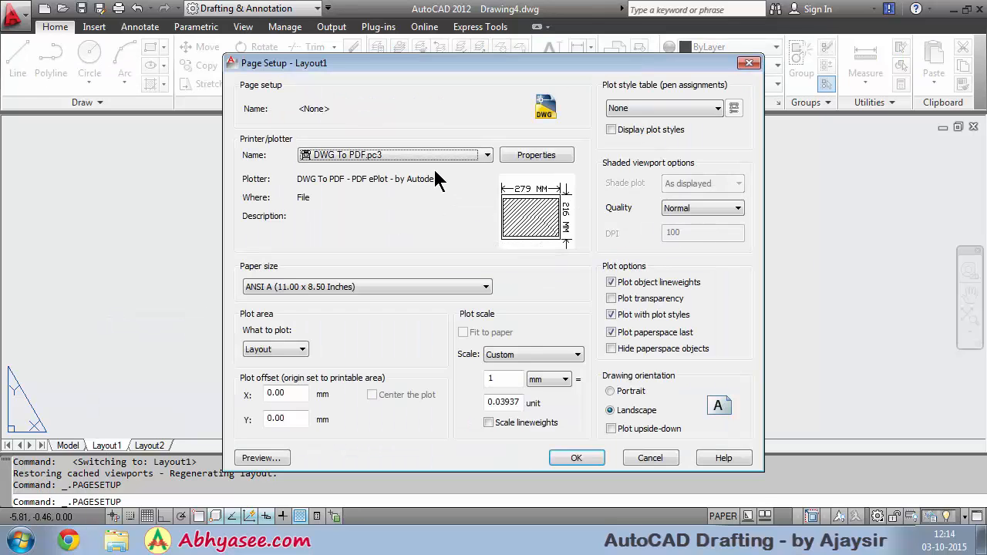
{"action": "left_click", "coordinate": [432, 152]}
{"action": "left_click", "coordinate": [345, 181]}
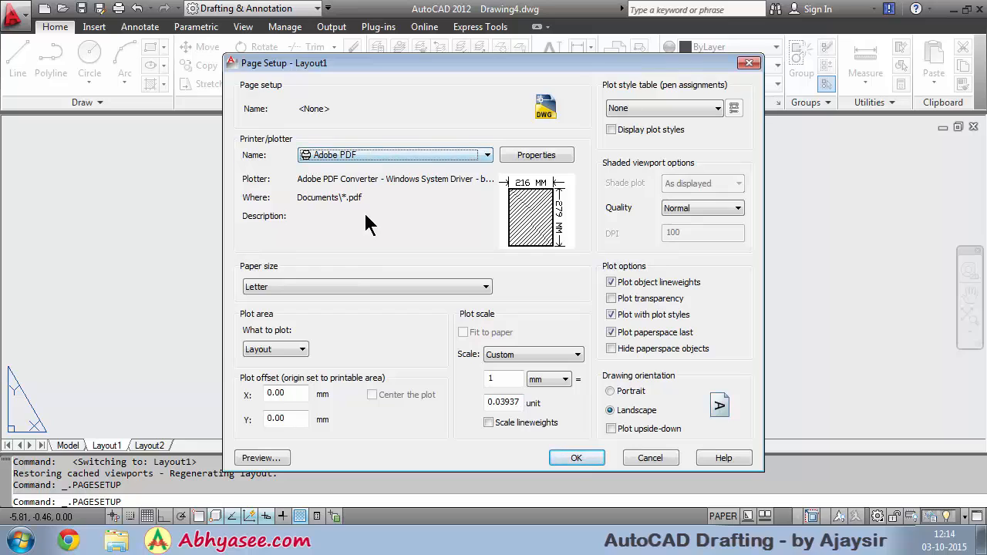
{"action": "left_click", "coordinate": [575, 458]}
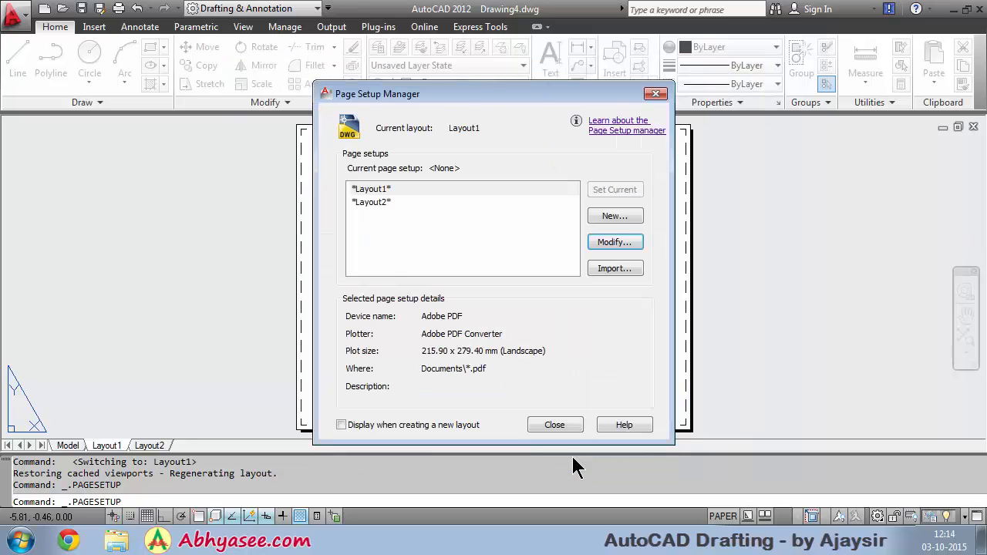
{"action": "left_click", "coordinate": [554, 425]}
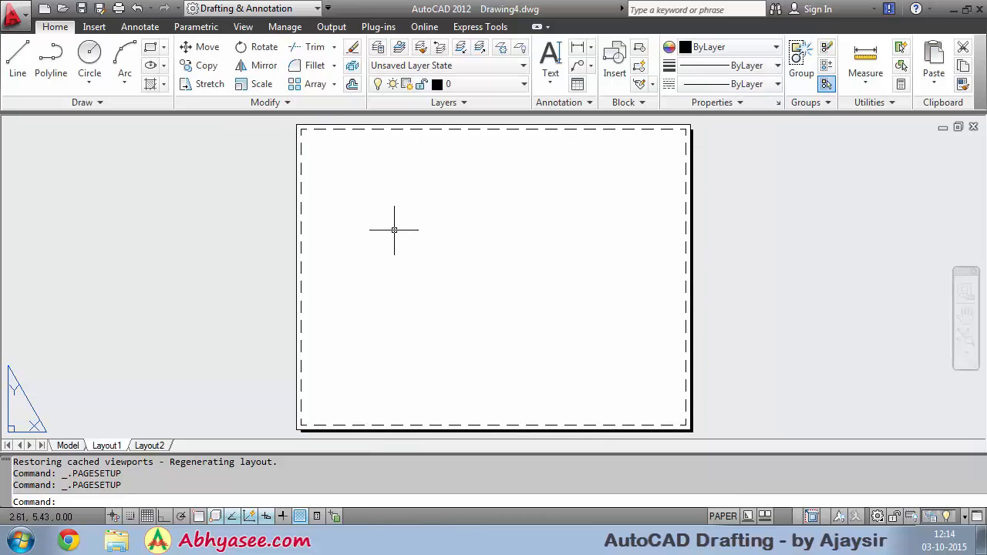
Rename Layout1 as A4 Size
{"action": "left_click", "coordinate": [103, 447]}
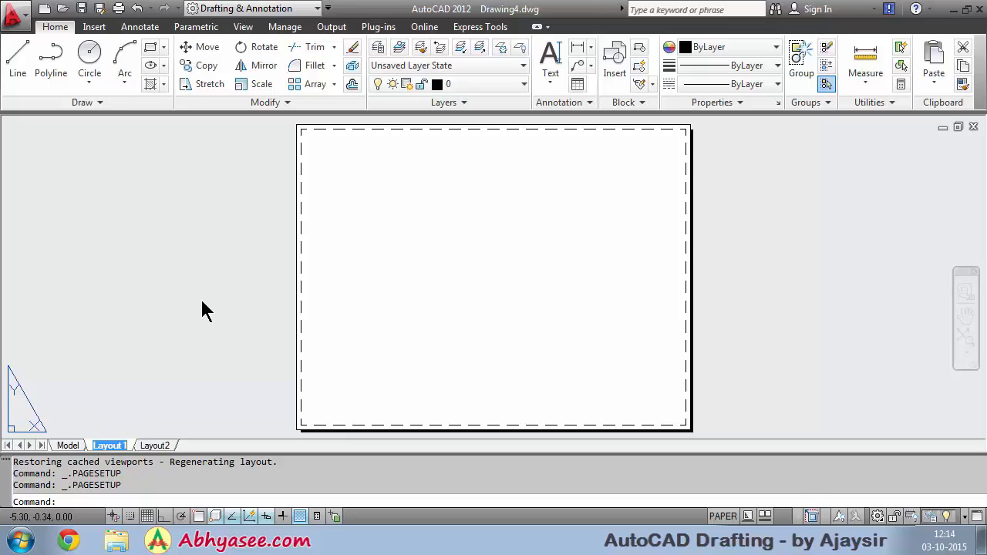
{"action": "type", "text": "A4"}
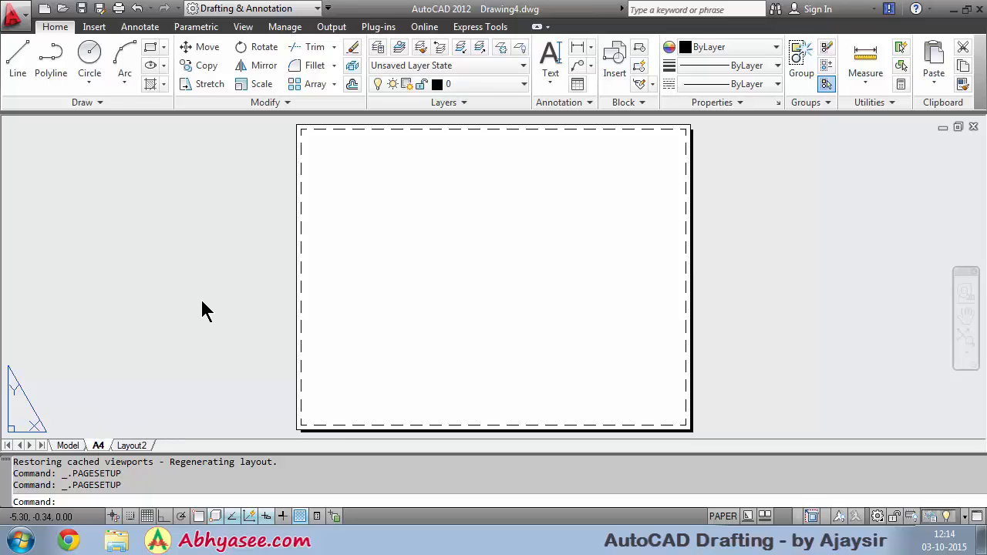
{"action": "type", "text": " Size"}
{"action": "key", "text": "Return"}
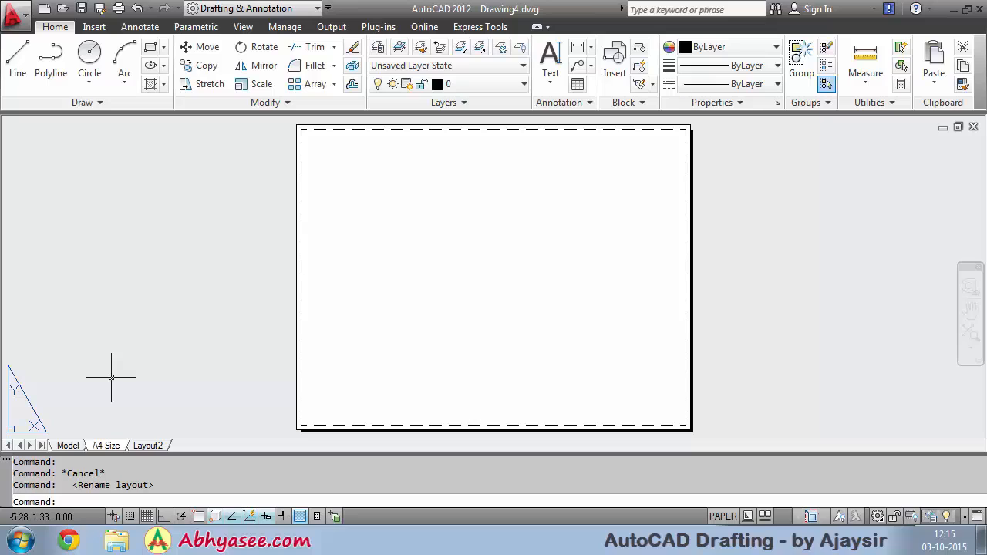
Switch to Layout2 and delete its existing viewport
{"action": "left_click", "coordinate": [148, 445]}
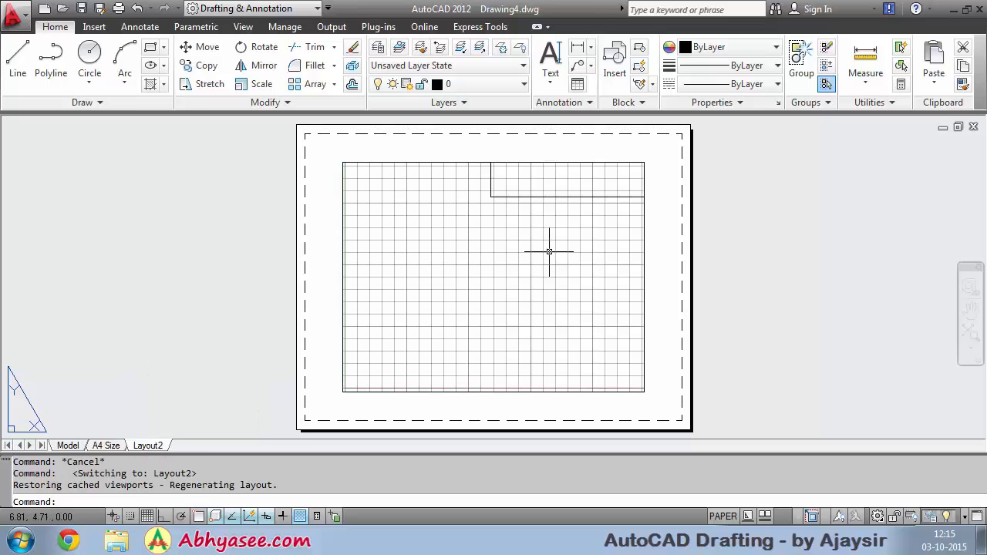
{"action": "left_click", "coordinate": [441, 162]}
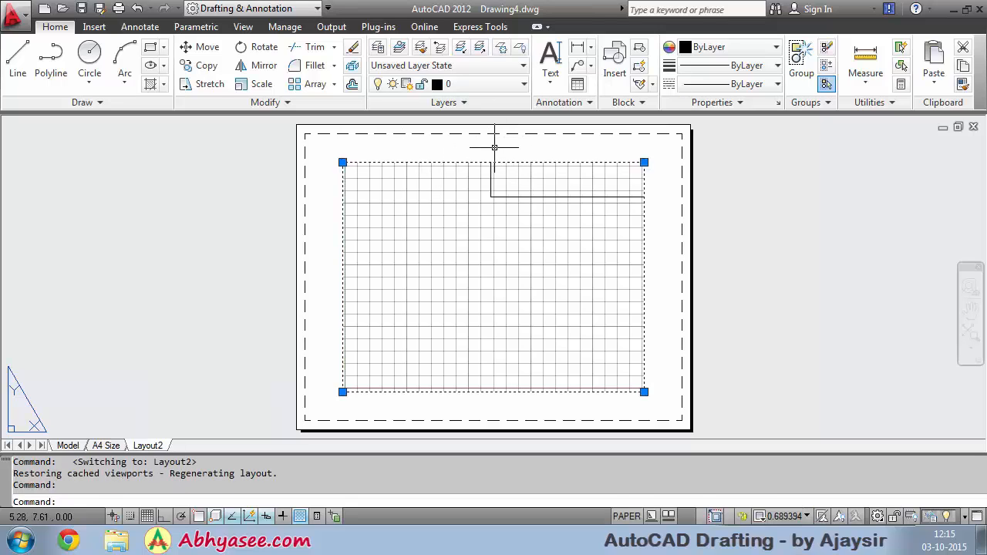
{"action": "key", "text": "Delete"}
Modify the page setup of Layout2 to use the Adobe PDF plotter with A3 paper
{"action": "right_click", "coordinate": [144, 446]}
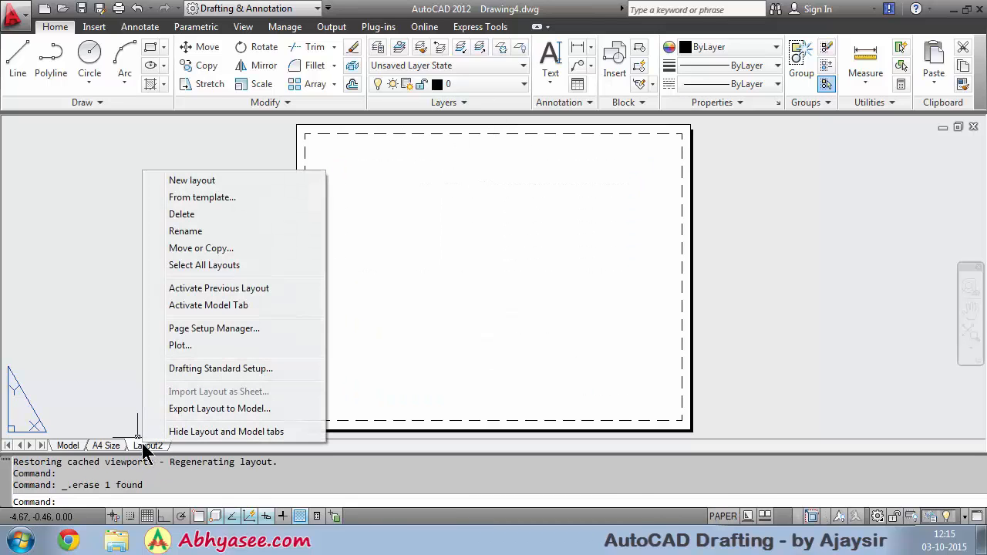
{"action": "left_click", "coordinate": [209, 329]}
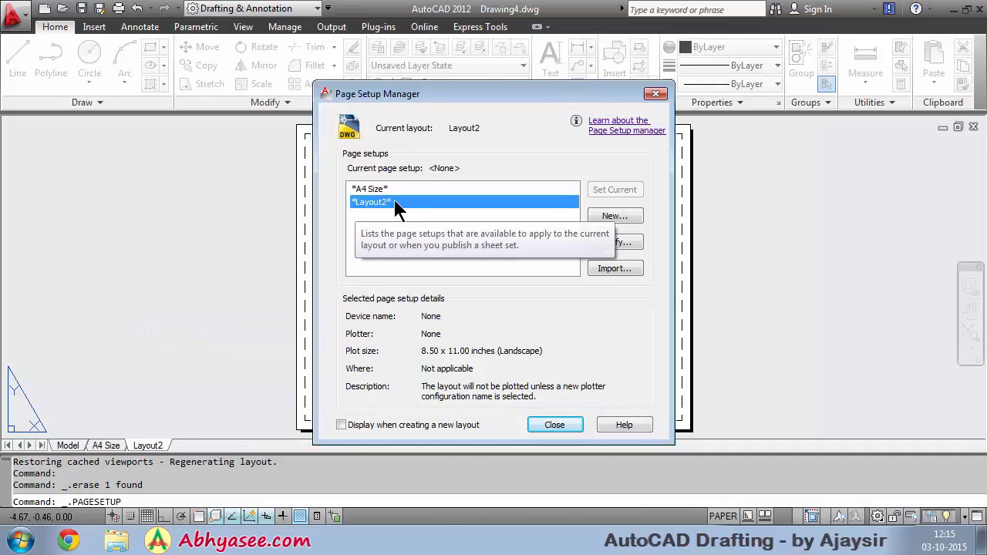
{"action": "left_click", "coordinate": [630, 242]}
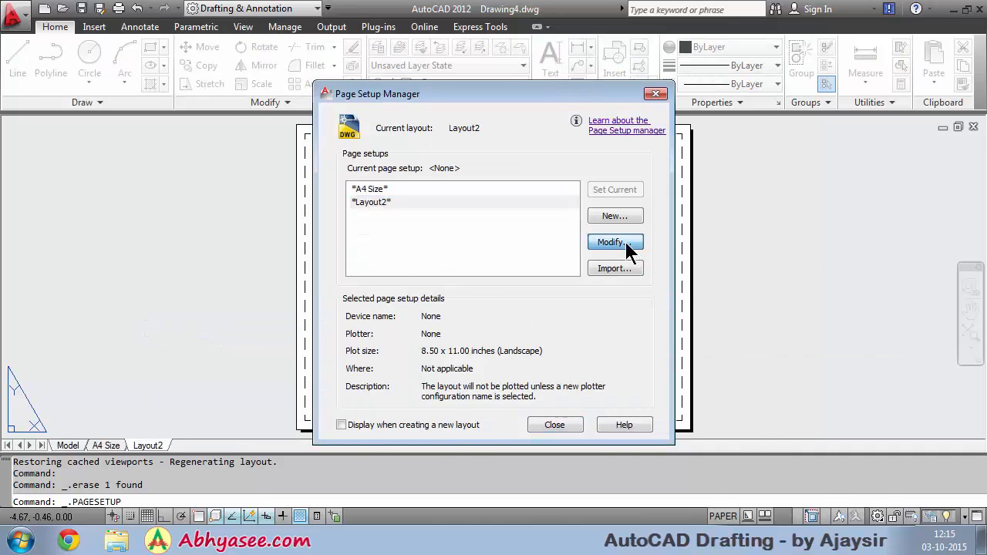
{"action": "left_click", "coordinate": [390, 156]}
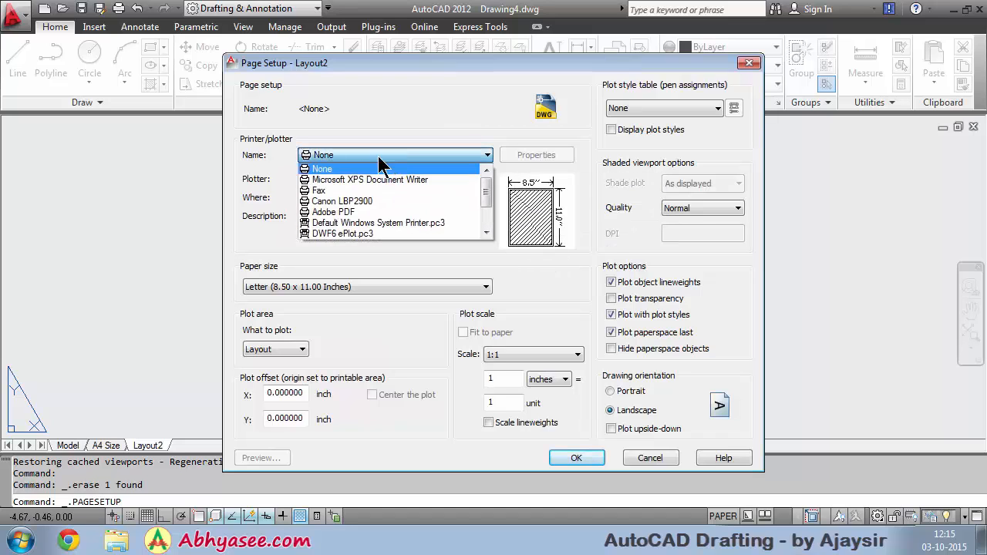
{"action": "left_click", "coordinate": [332, 212]}
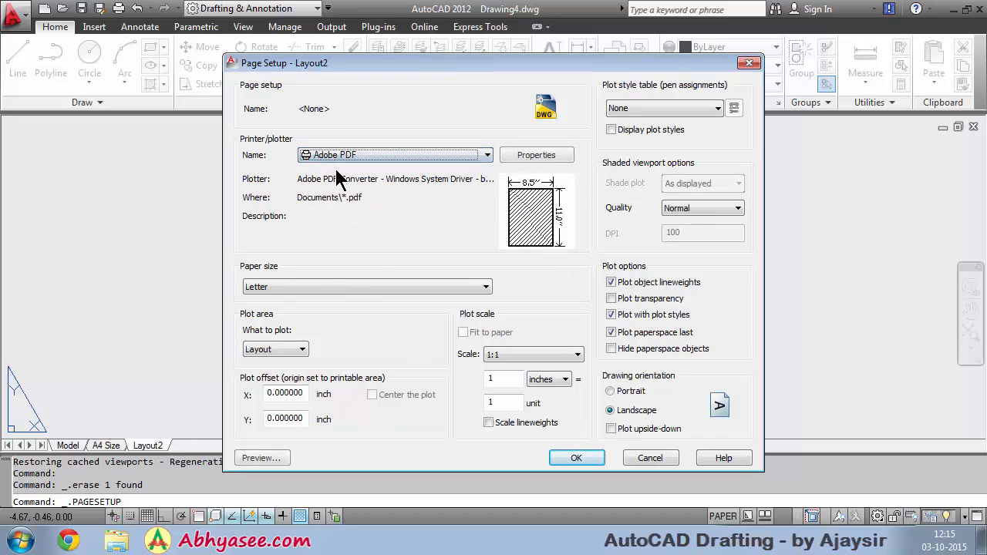
{"action": "left_click", "coordinate": [330, 289]}
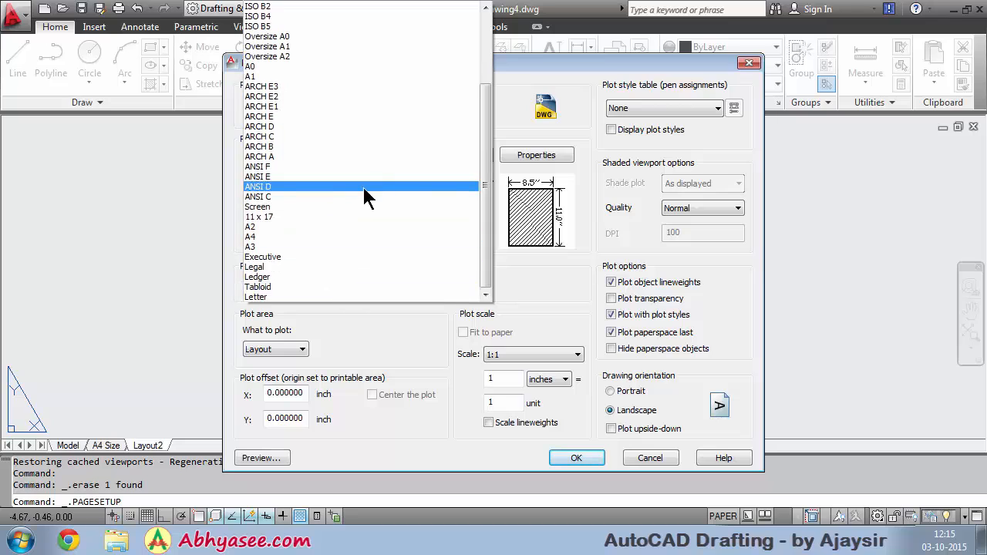
{"action": "left_click", "coordinate": [261, 247]}
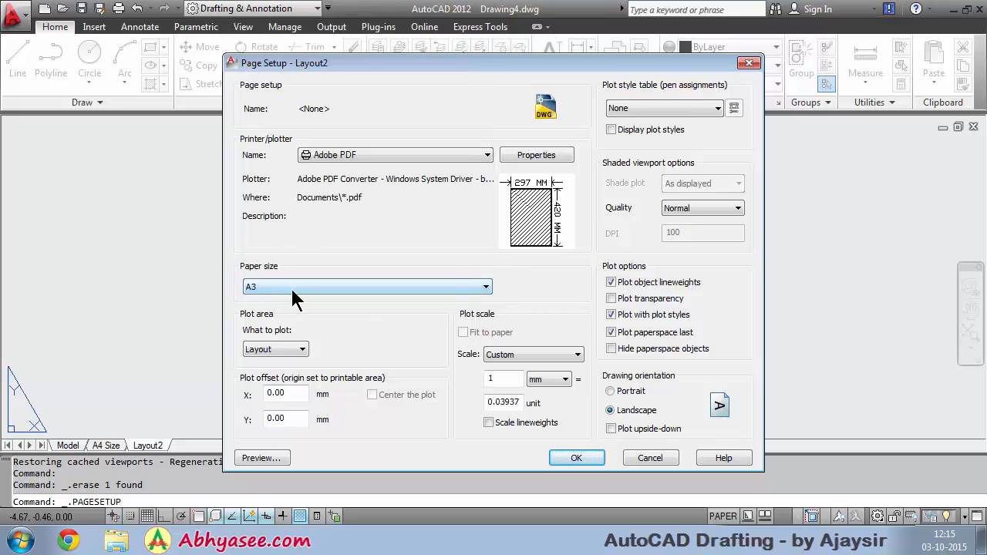
Review the Adobe PDF plotter's configuration, accept it and confirm the Layout2 page setup
{"action": "left_click", "coordinate": [536, 155]}
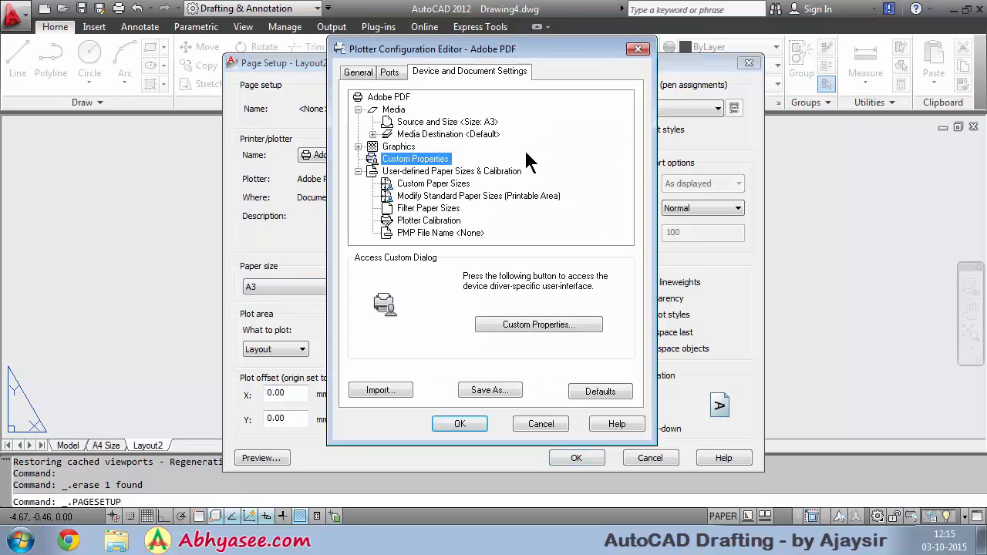
{"action": "left_click", "coordinate": [356, 71]}
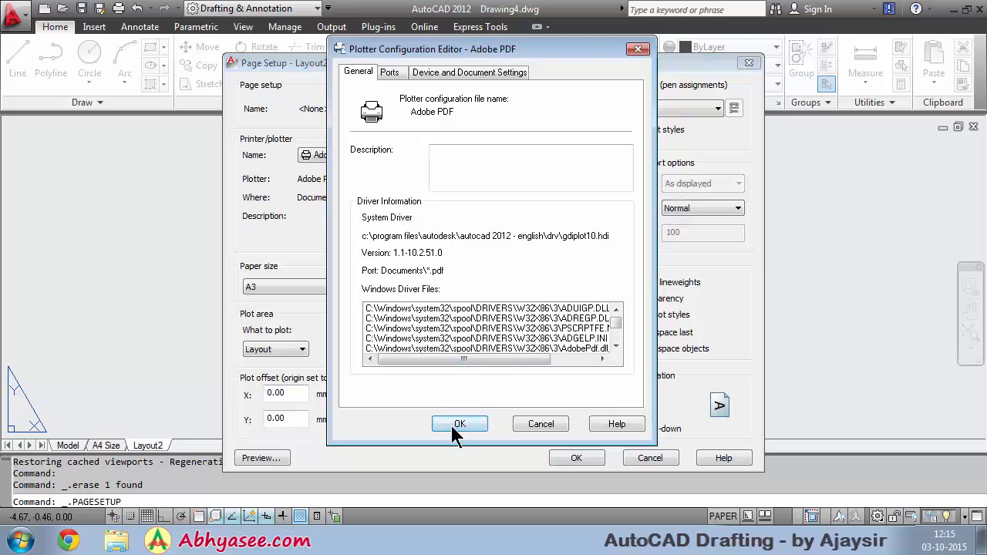
{"action": "left_click", "coordinate": [458, 424]}
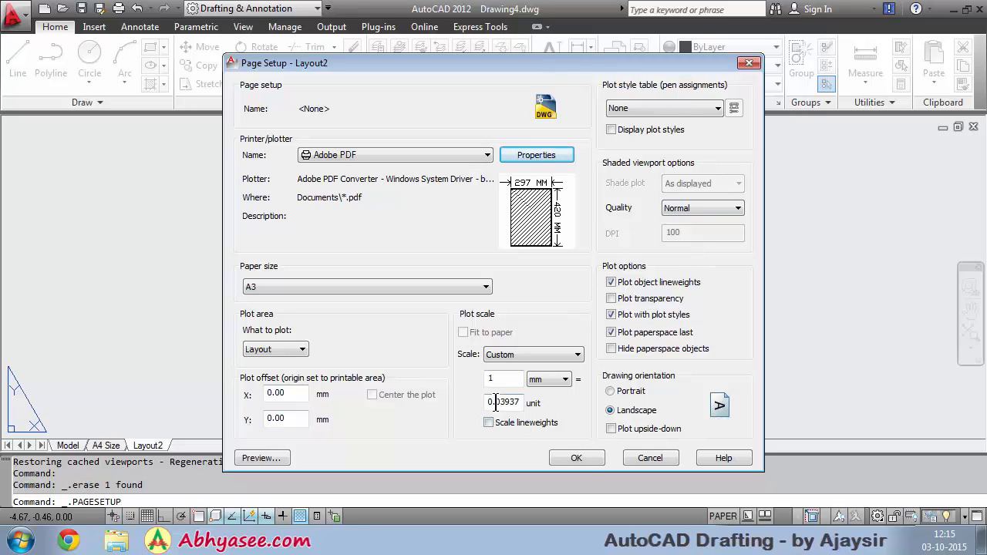
{"action": "left_click", "coordinate": [574, 458]}
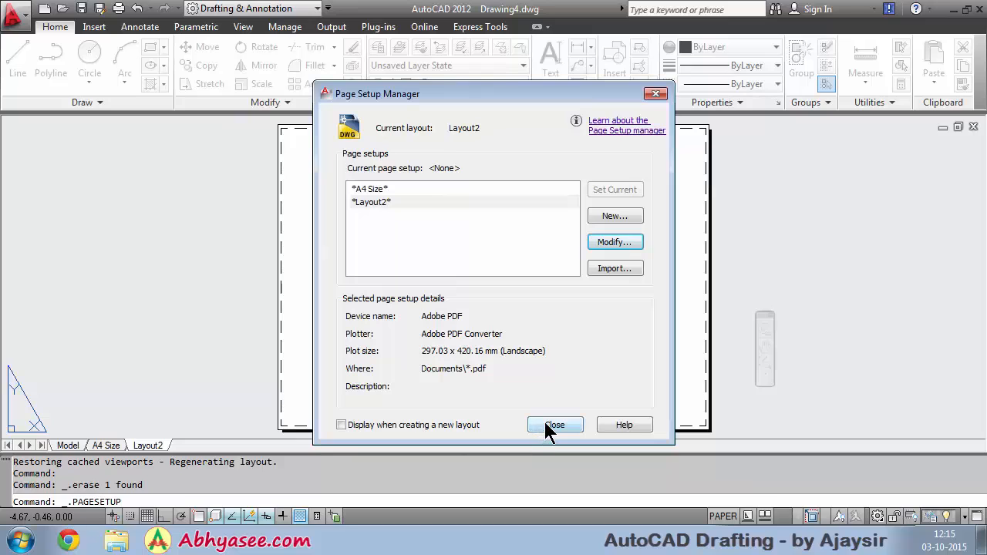
{"action": "left_click", "coordinate": [552, 425]}
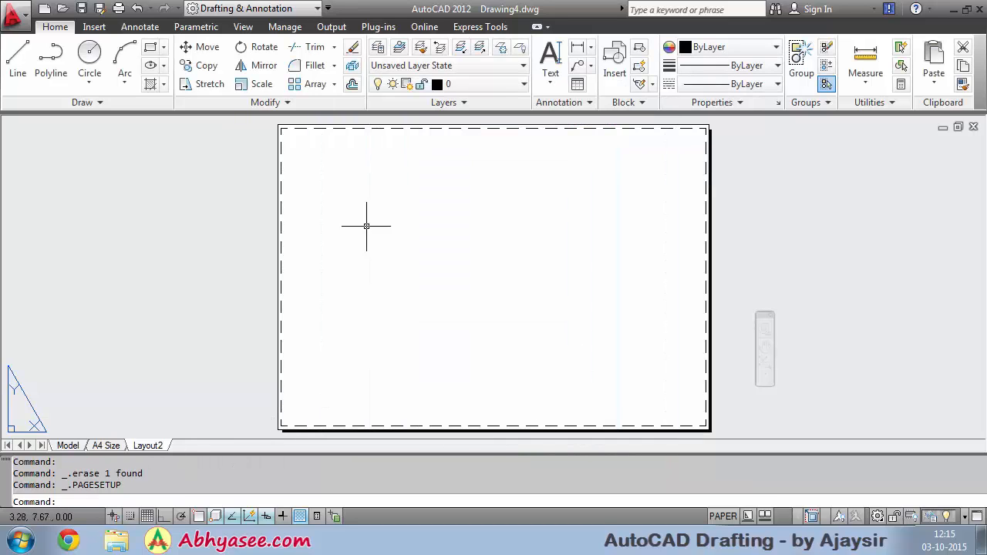
Rename Layout2 as A3 Size
{"action": "double_click", "coordinate": [145, 445]}
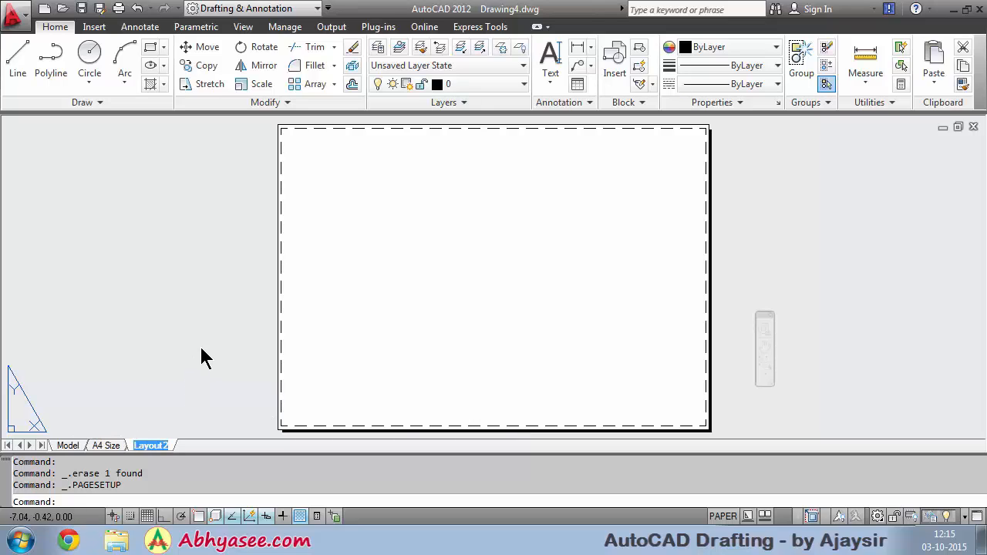
{"action": "type", "text": "A3 Size"}
{"action": "key", "text": "Return"}
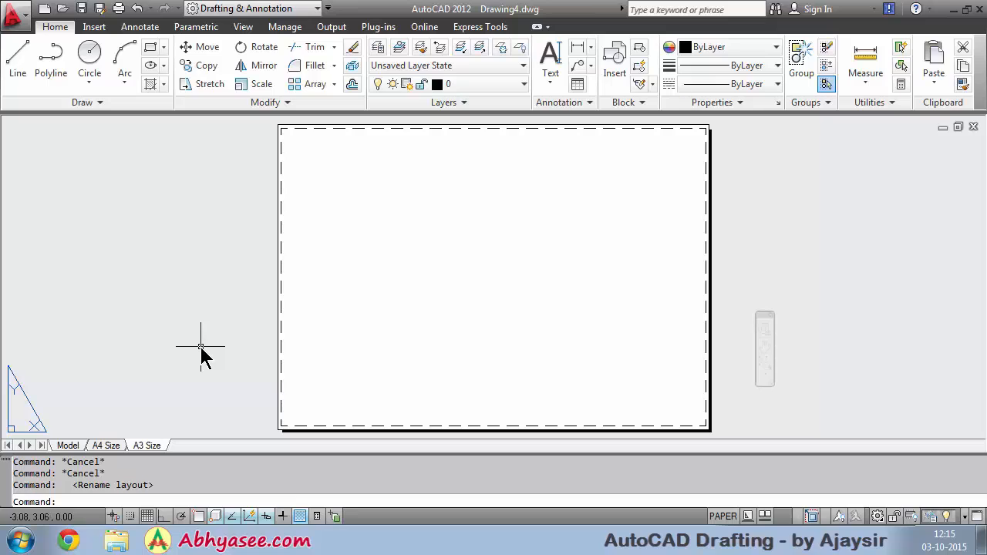
Switch to the A4 Size layout and open DesignCenter with its folder list expanded
{"action": "left_click", "coordinate": [98, 445]}
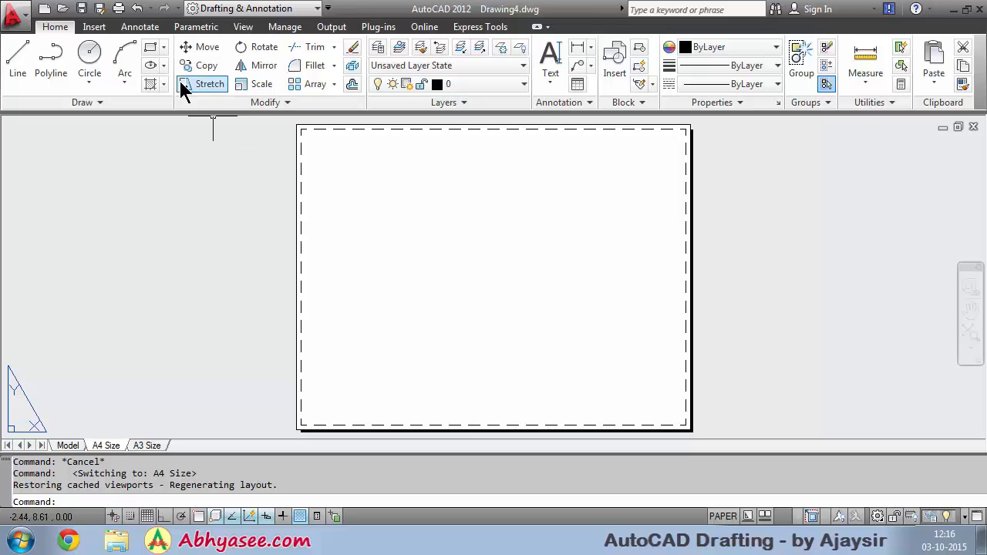
{"action": "left_click", "coordinate": [242, 27]}
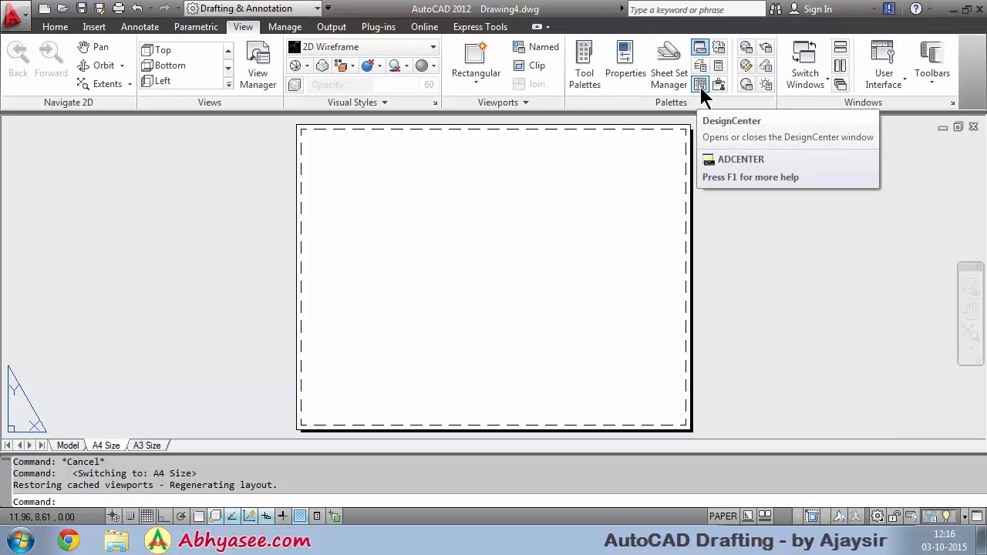
{"action": "left_click", "coordinate": [55, 27]}
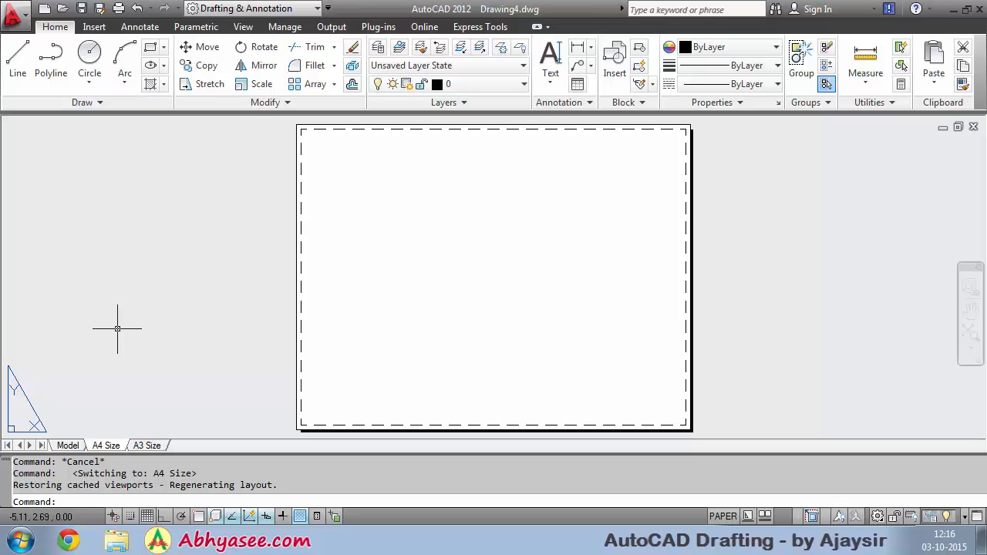
{"action": "key", "text": "ctrl+2"}
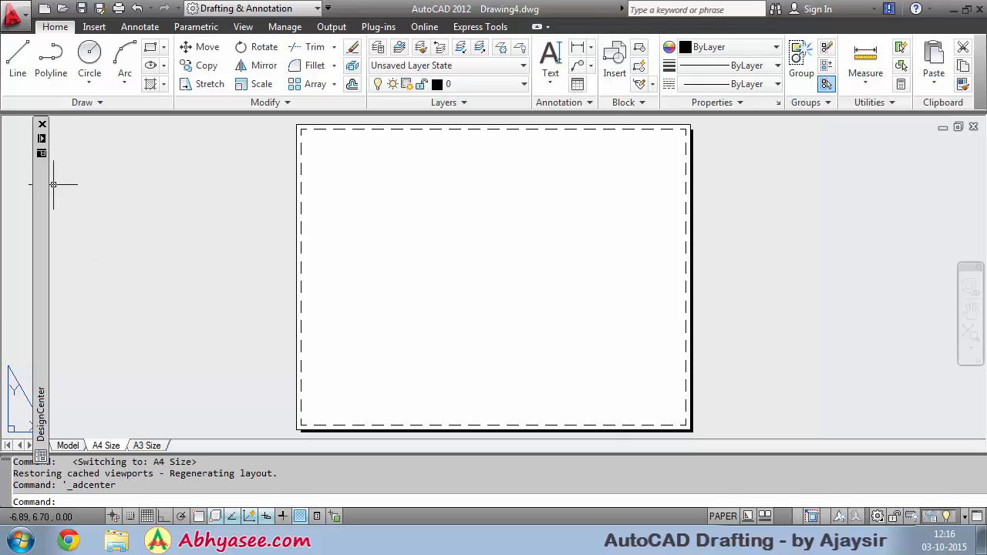
{"action": "mouse_move", "coordinate": [41, 172]}
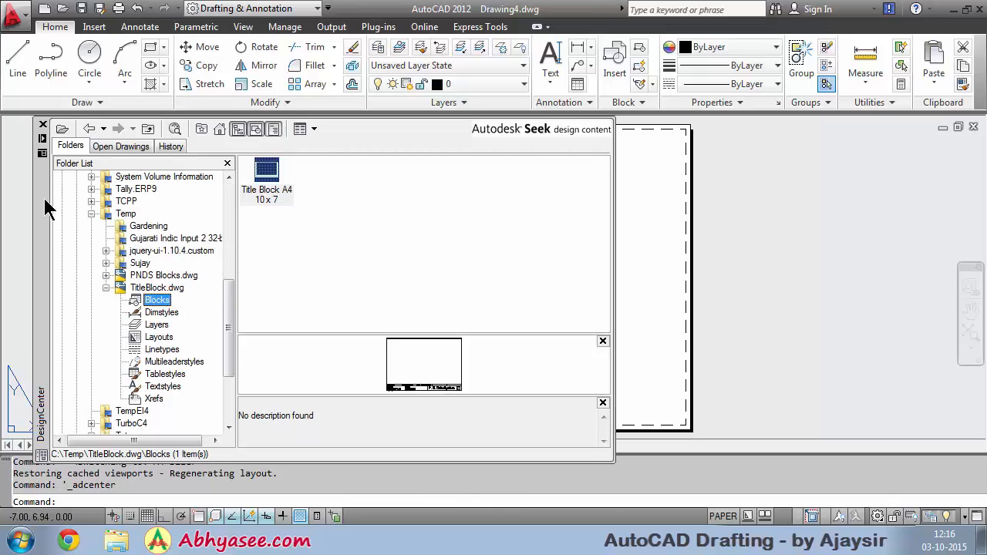
Insert the Title Block A4 10 x 7 block from TitleBlock.dwg into the A4 Size layout, keeping its default attribute values
{"action": "left_click_drag", "start_coordinate": [229, 304], "coordinate": [229, 286]}
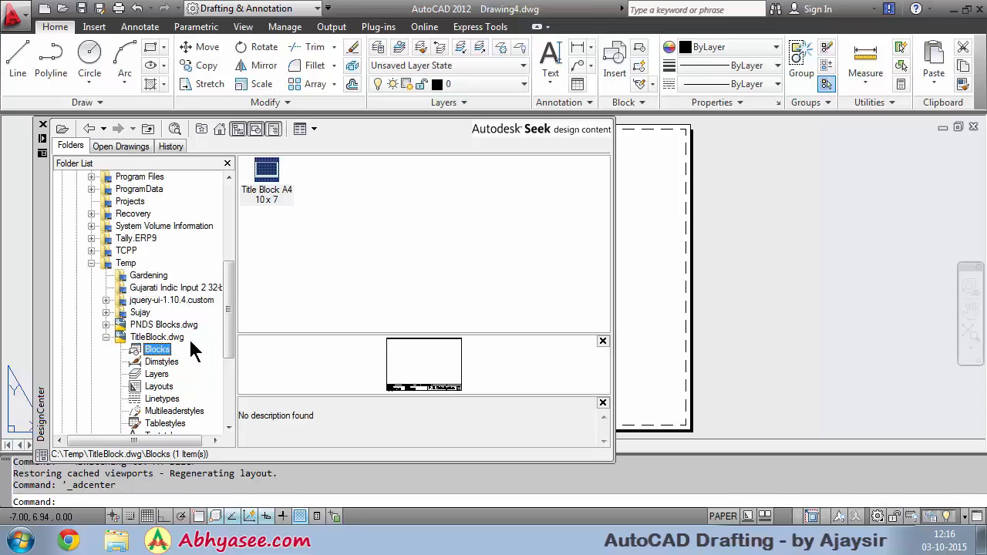
{"action": "scroll", "coordinate": [213, 323], "scroll_direction": "down", "scroll_amount": 2}
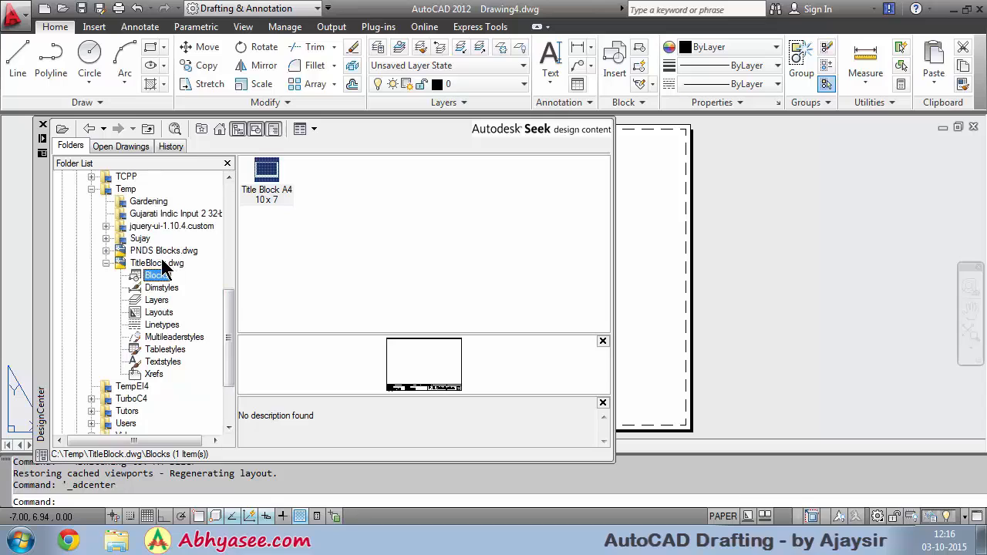
{"action": "left_click", "coordinate": [140, 264]}
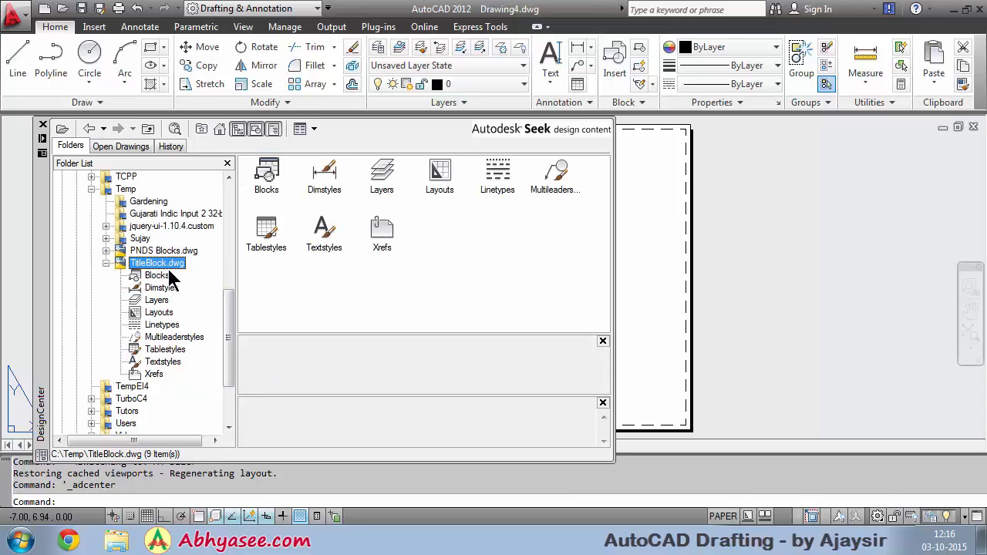
{"action": "left_click", "coordinate": [154, 276]}
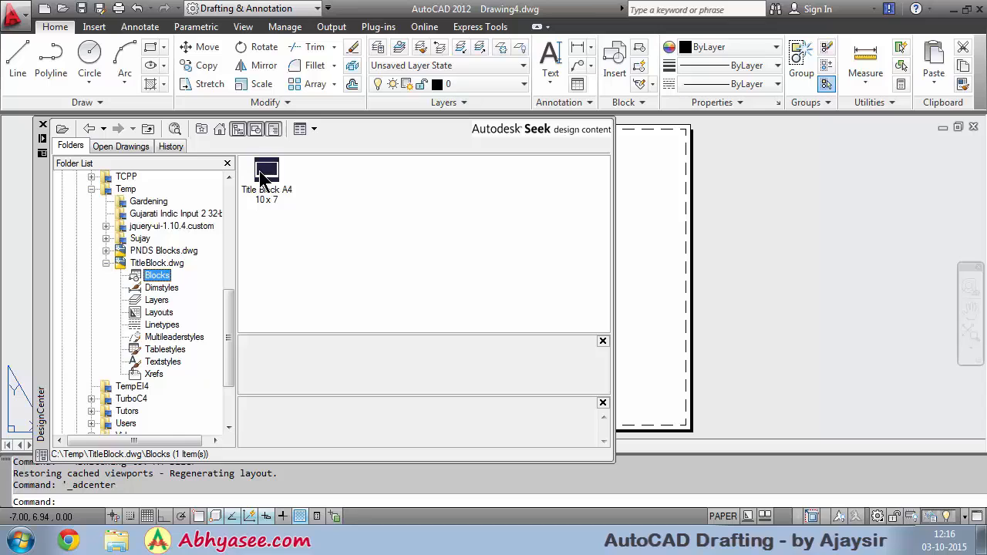
{"action": "mouse_move", "coordinate": [261, 177]}
{"action": "left_mouse_down"}
{"action": "mouse_move", "coordinate": [667, 254]}
{"action": "mouse_move", "coordinate": [660, 286]}
{"action": "mouse_move", "coordinate": [641, 293]}
{"action": "left_mouse_up"}
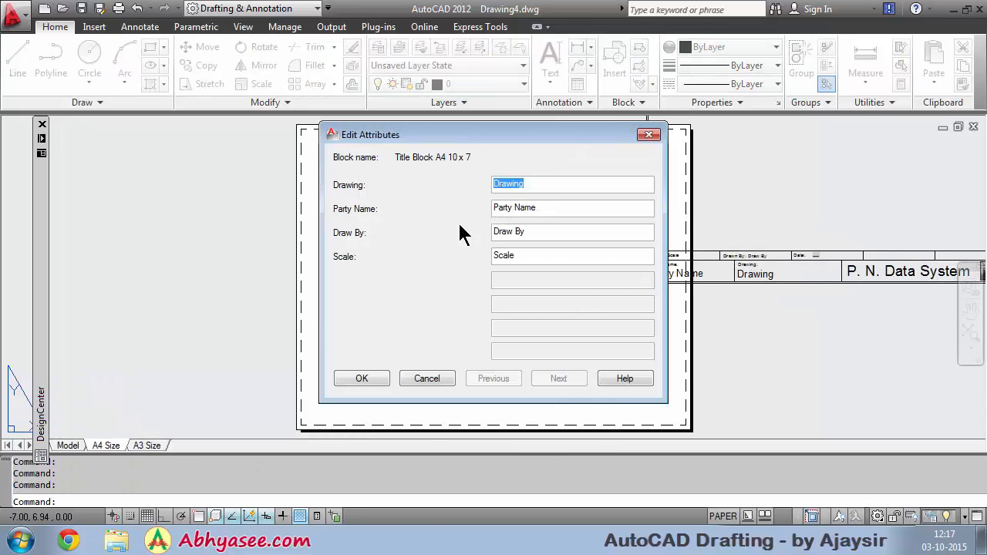
{"action": "left_click_drag", "start_coordinate": [381, 140], "coordinate": [373, 133]}
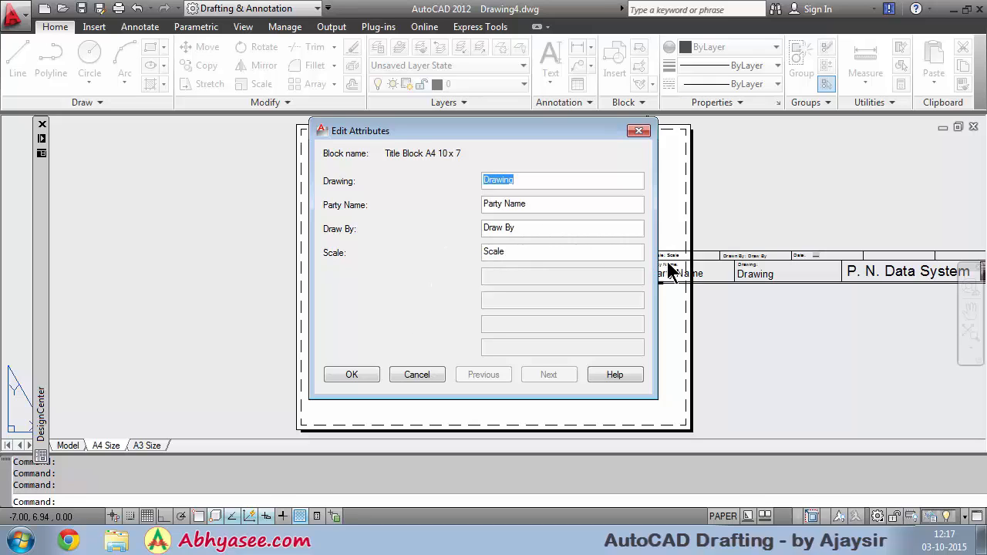
{"action": "left_click", "coordinate": [351, 375]}
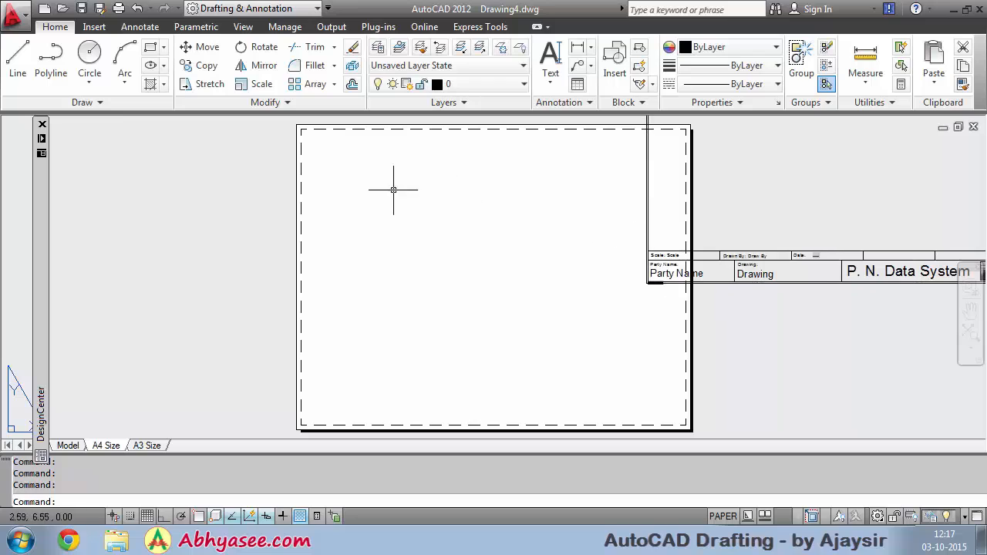
Turn on object snap and move the title block by its lower-left corner to the lower-left corner of the A4 printable area
{"action": "left_click", "coordinate": [198, 48]}
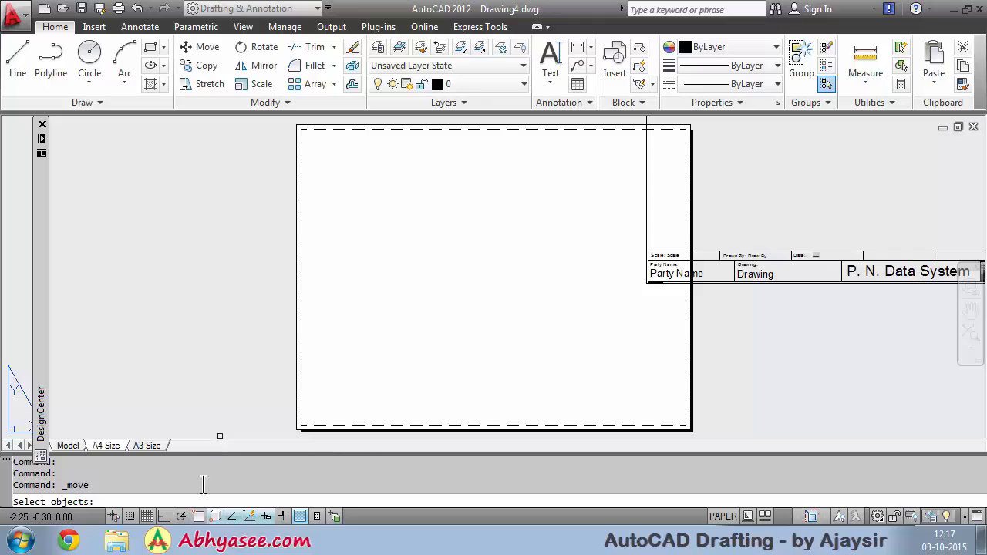
{"action": "left_click", "coordinate": [199, 516]}
{"action": "left_click", "coordinate": [644, 282]}
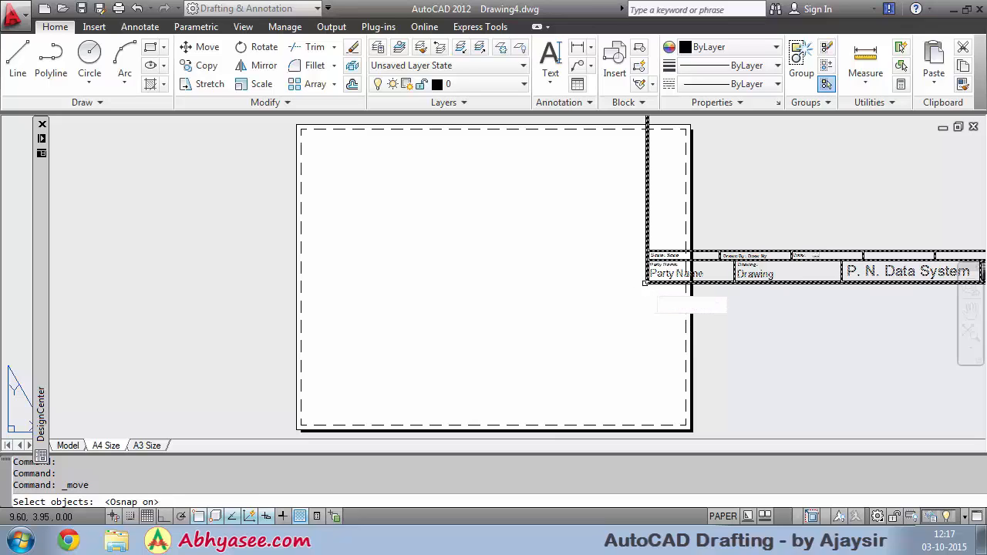
{"action": "left_click", "coordinate": [646, 282]}
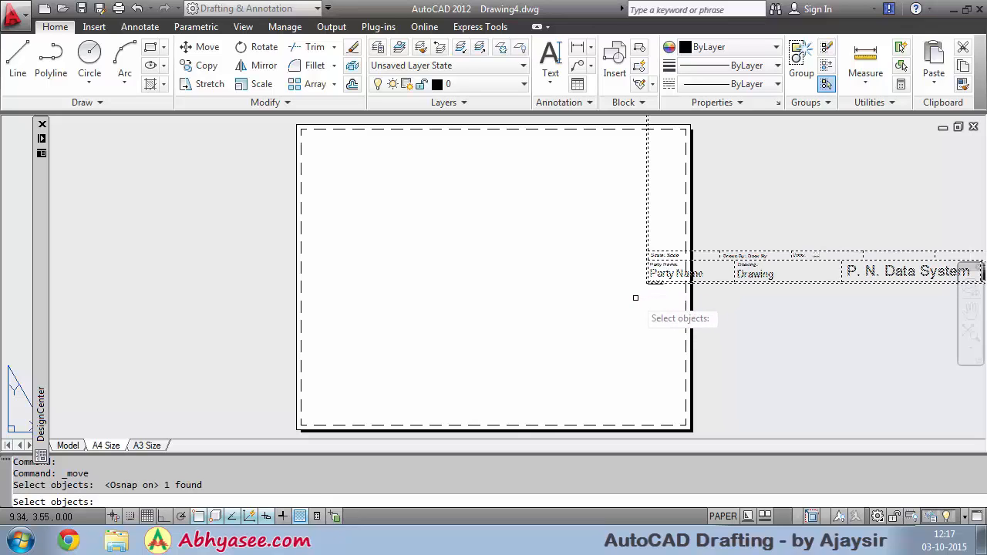
{"action": "key", "text": "Return"}
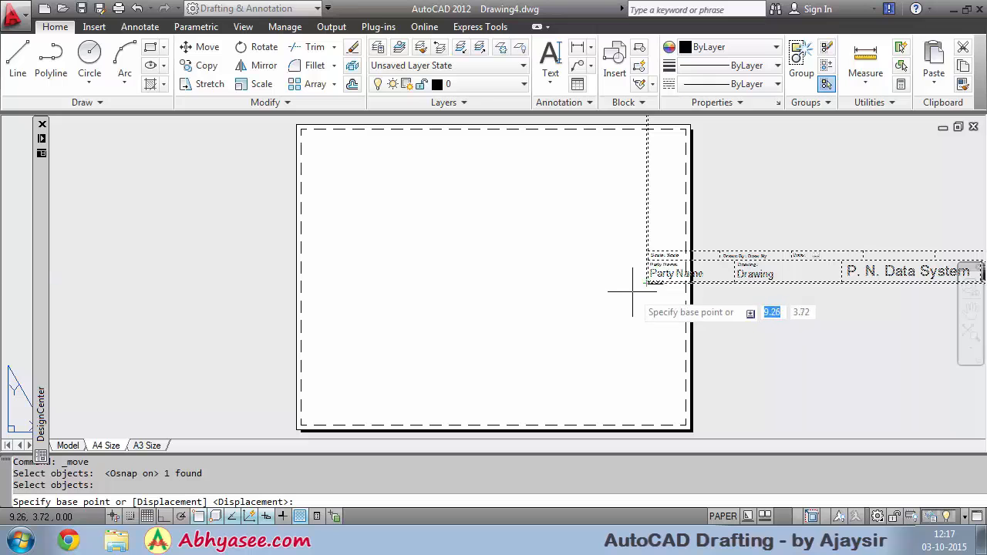
{"action": "left_click", "coordinate": [646, 282]}
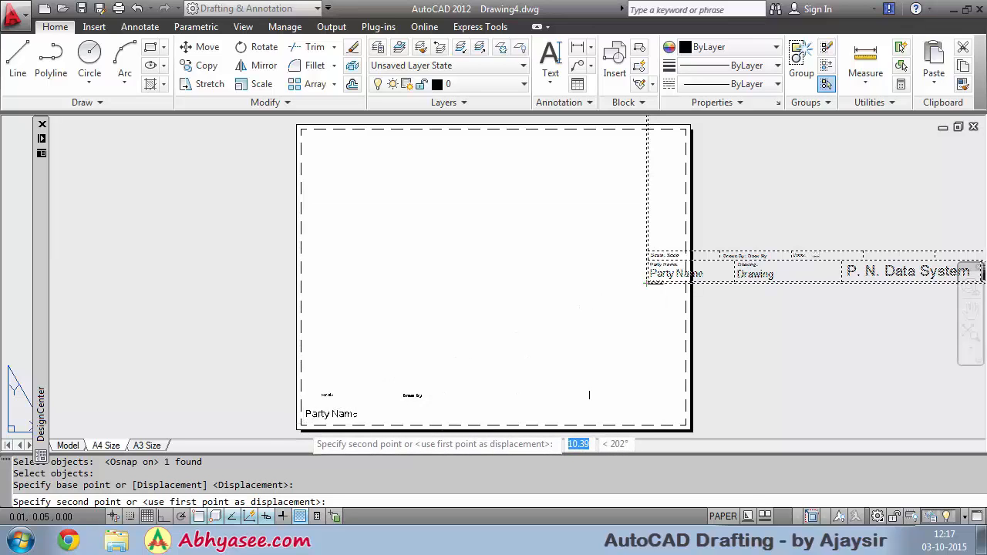
{"action": "left_click", "coordinate": [301, 423]}
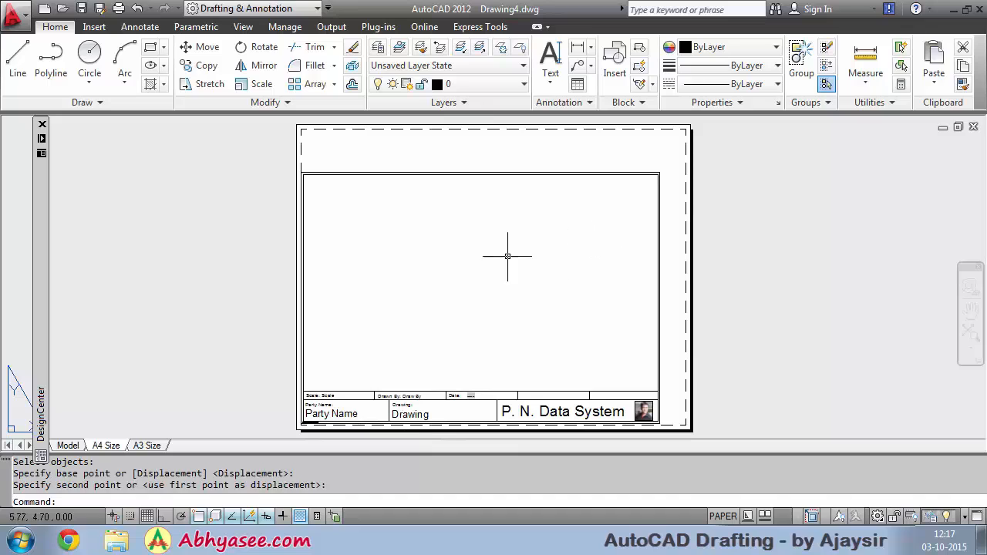
{"action": "scroll", "coordinate": [531, 230], "scroll_direction": "up", "scroll_amount": 2}
{"action": "scroll", "coordinate": [531, 230], "scroll_direction": "down", "scroll_amount": 2}
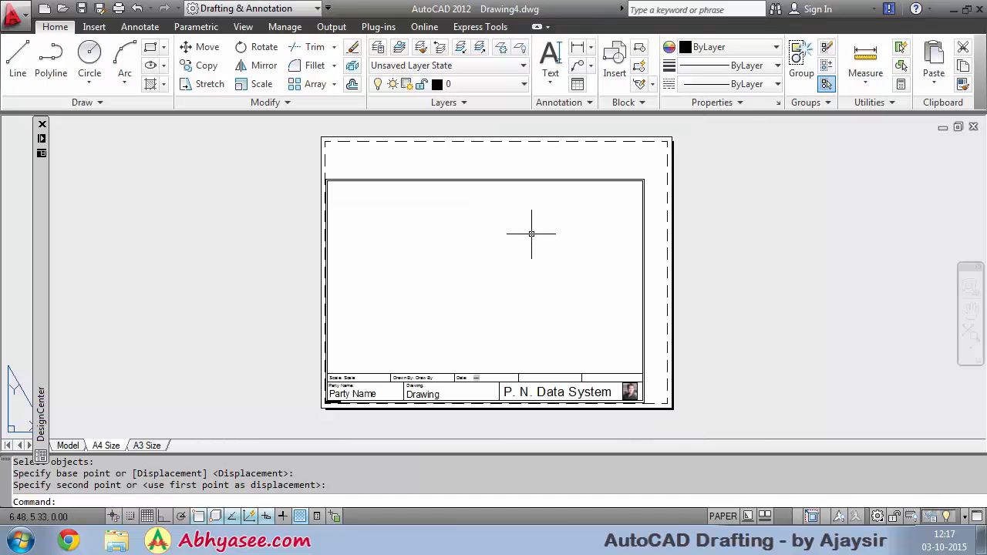
Scale the A4 title block up from its lower-left corner by a factor of about 1.05 within the printable area
{"action": "left_click", "coordinate": [259, 87]}
{"action": "left_click", "coordinate": [369, 181]}
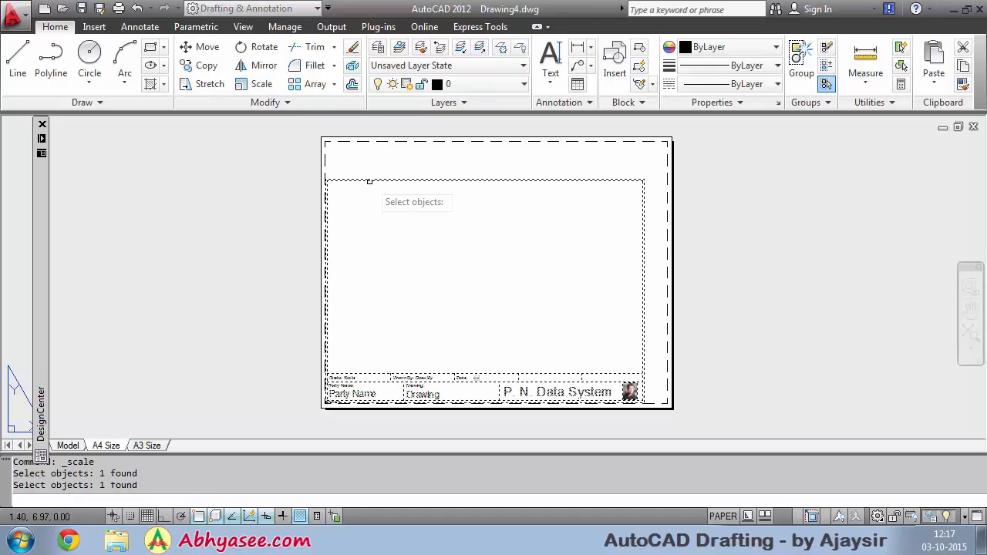
{"action": "key", "text": "Return"}
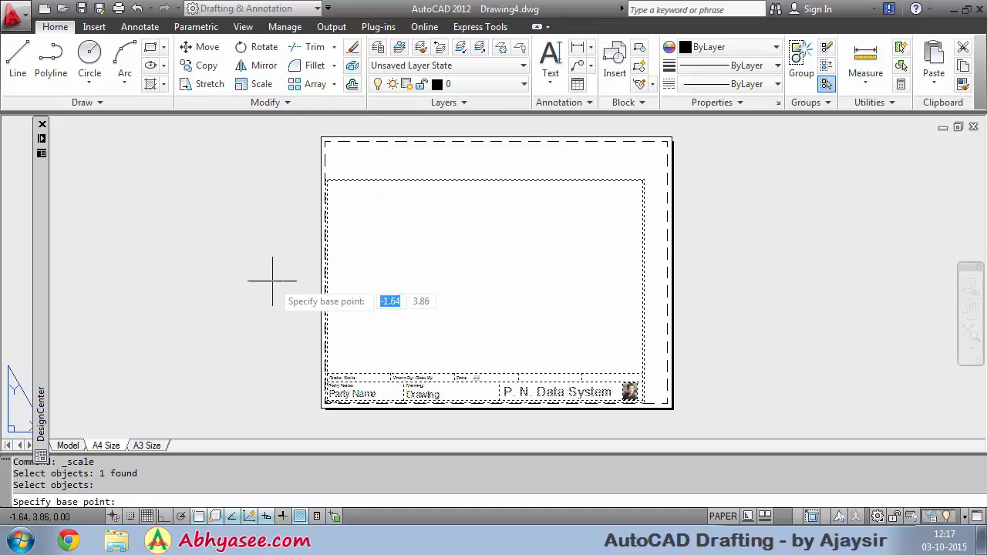
{"action": "left_click", "coordinate": [326, 401]}
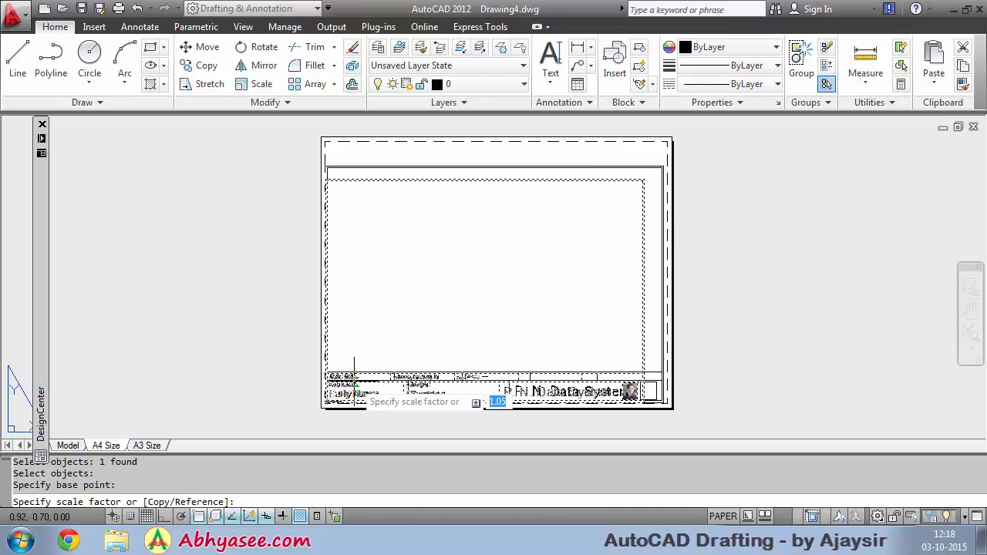
{"action": "left_click", "coordinate": [353, 379]}
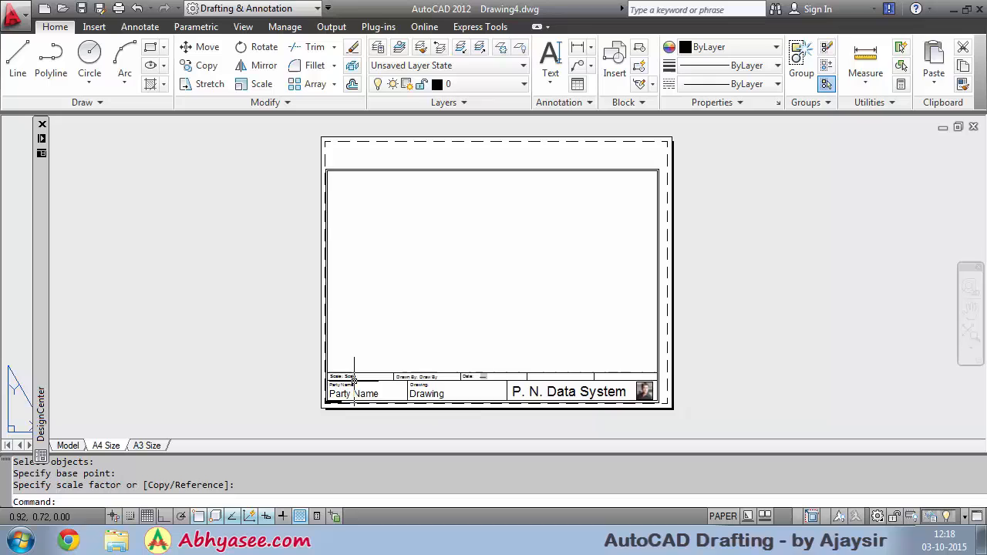
{"action": "left_click", "coordinate": [488, 171]}
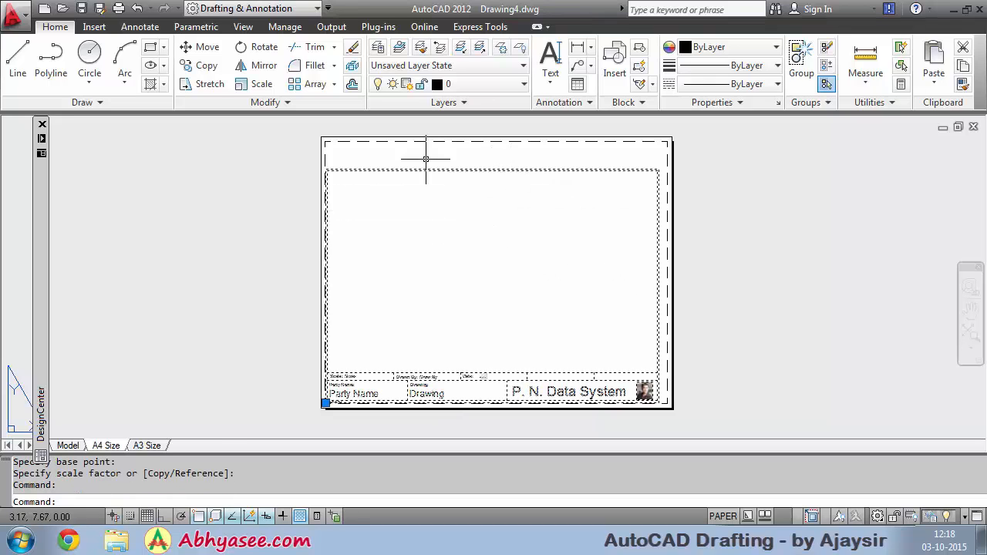
{"action": "key", "text": "Escape"}
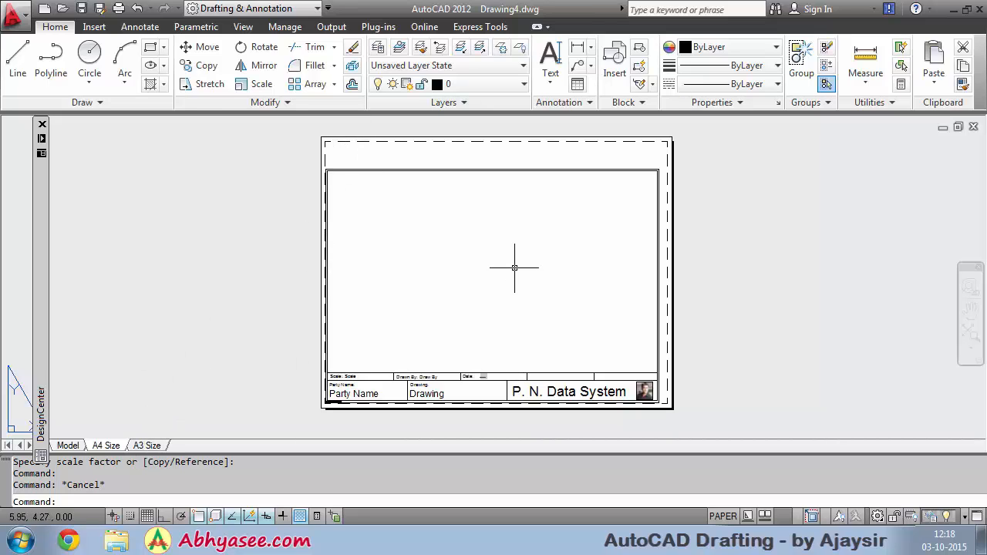
Close DesignCenter and insert Title Block A4 10 x 7 into the A3 Size layout at 0,0,0 with scale 1 and default attributes
{"action": "left_click", "coordinate": [148, 447]}
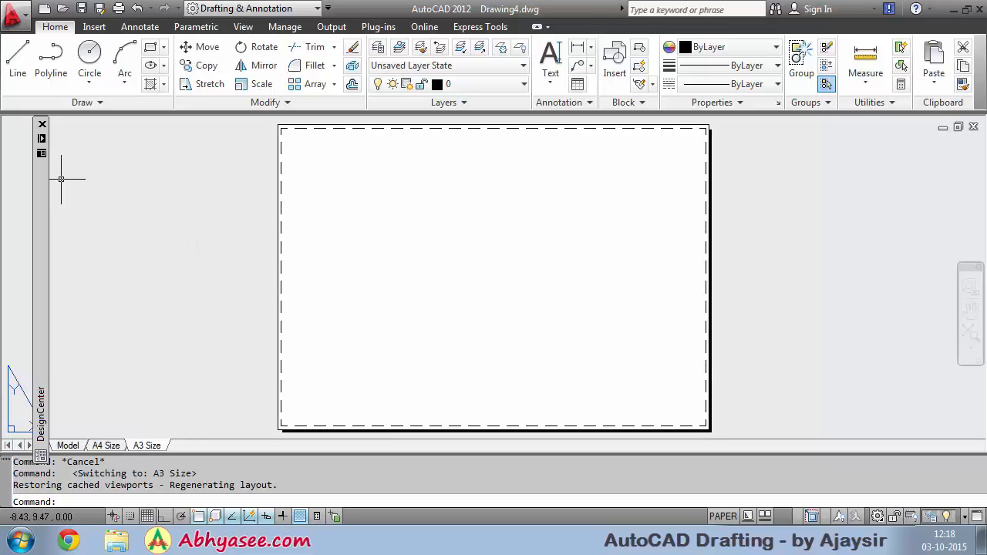
{"action": "left_click", "coordinate": [43, 125]}
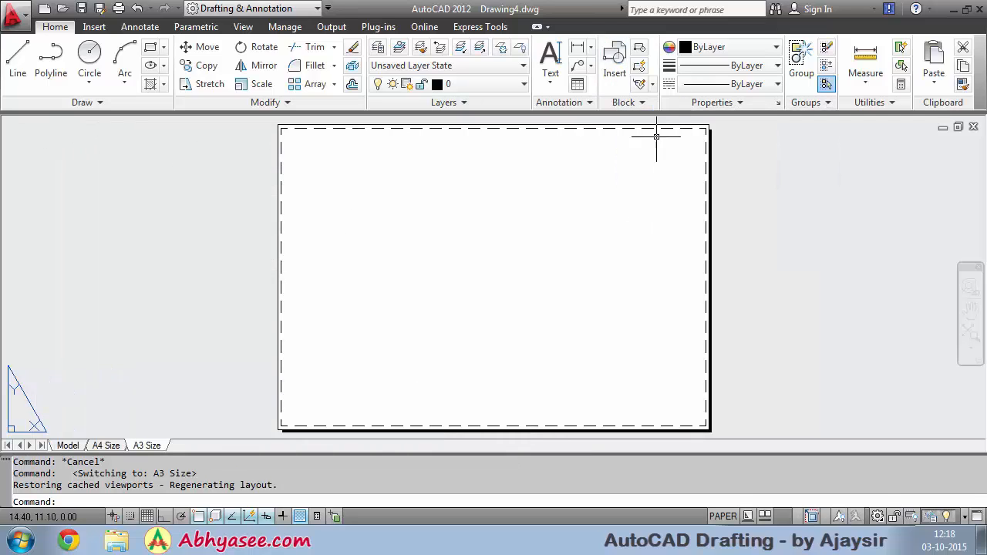
{"action": "left_click", "coordinate": [615, 66]}
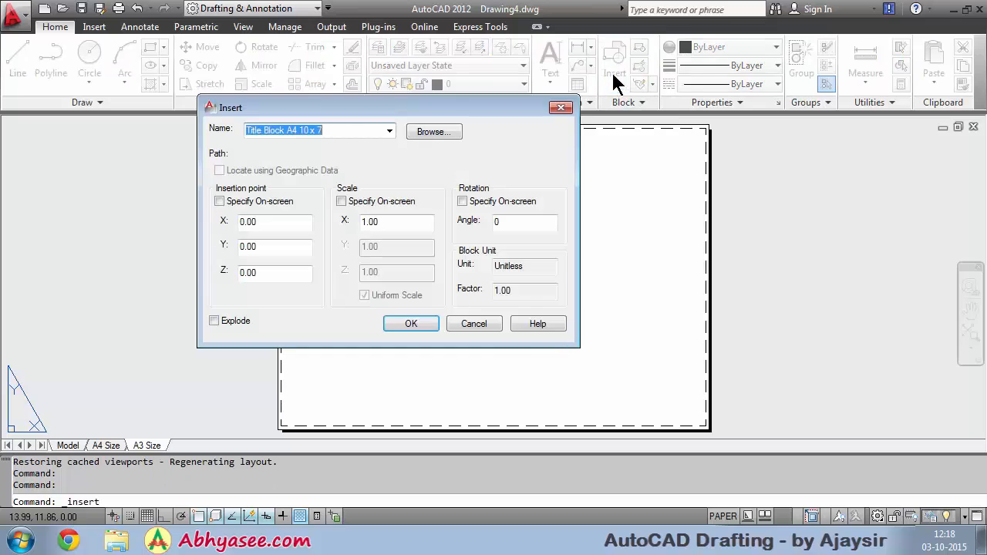
{"action": "left_click", "coordinate": [389, 131]}
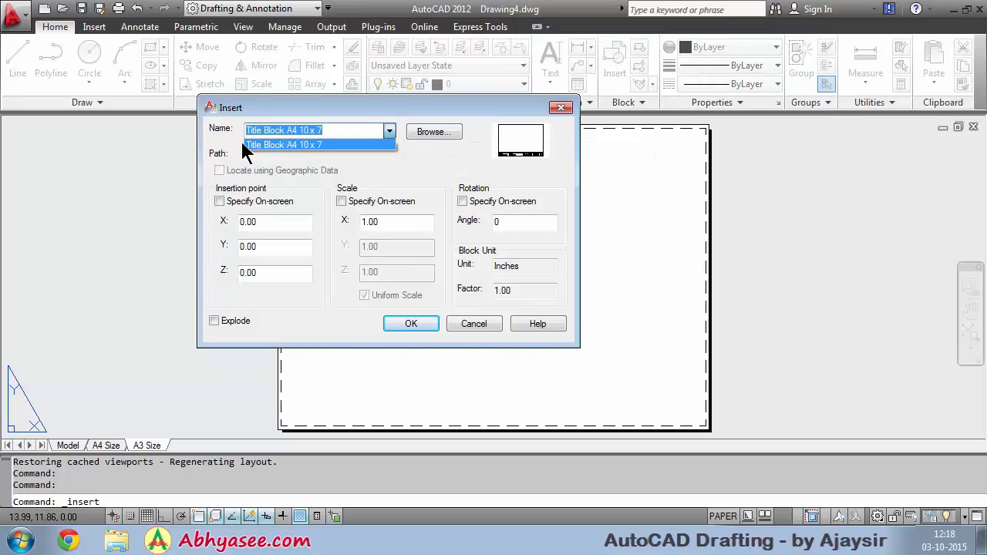
{"action": "left_click", "coordinate": [311, 145]}
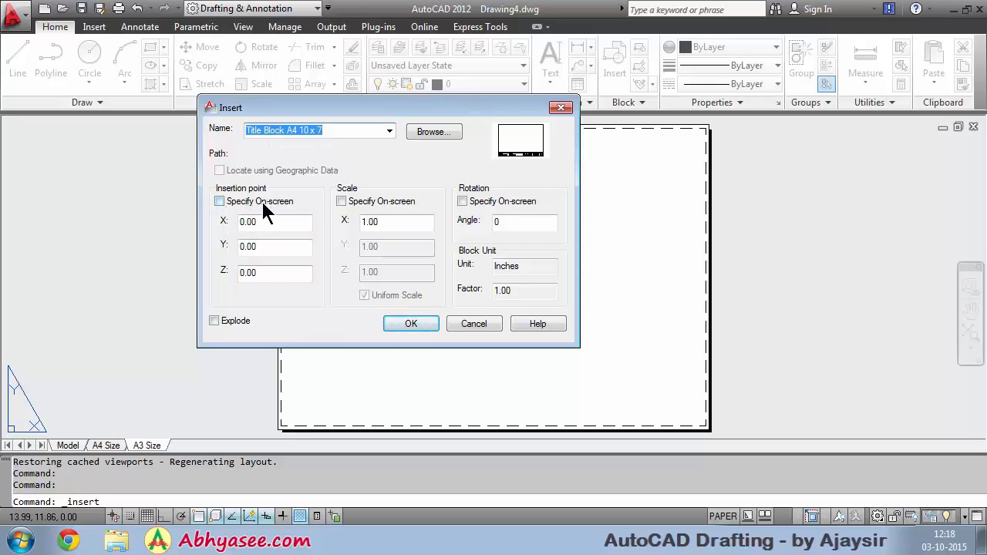
{"action": "left_click", "coordinate": [411, 324]}
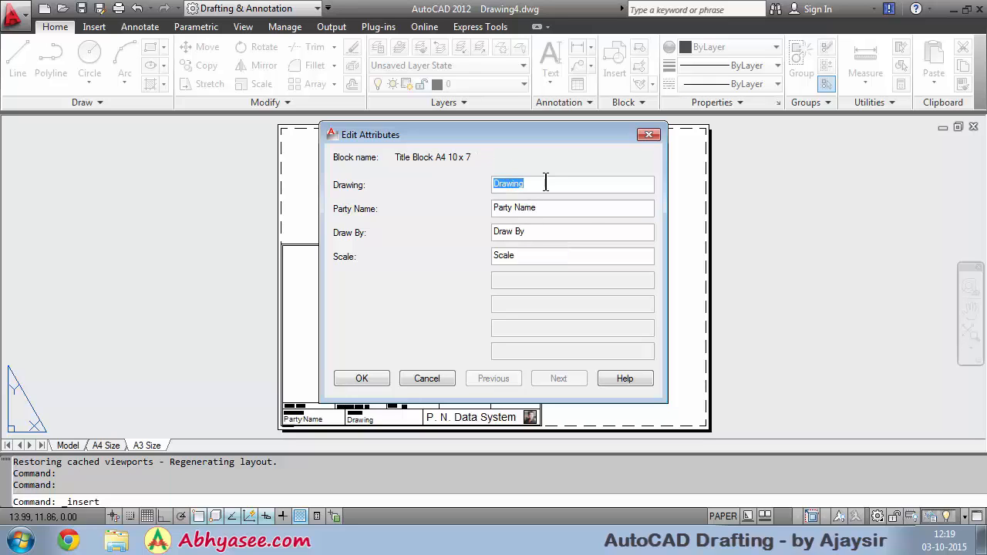
{"action": "left_click", "coordinate": [362, 377]}
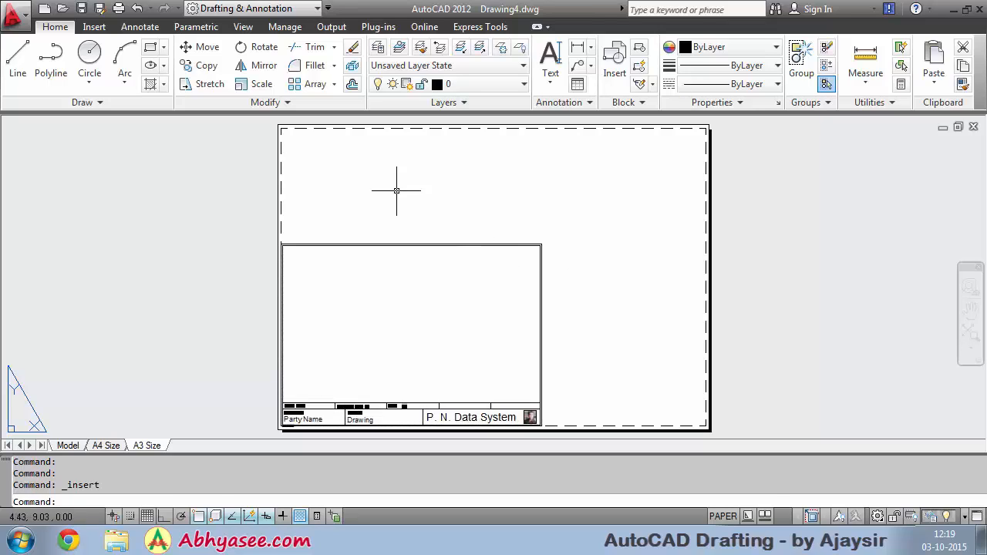
Scale the A3 layout's title block up from its lower-left corner until it nearly fills the printable area
{"action": "left_click", "coordinate": [253, 82]}
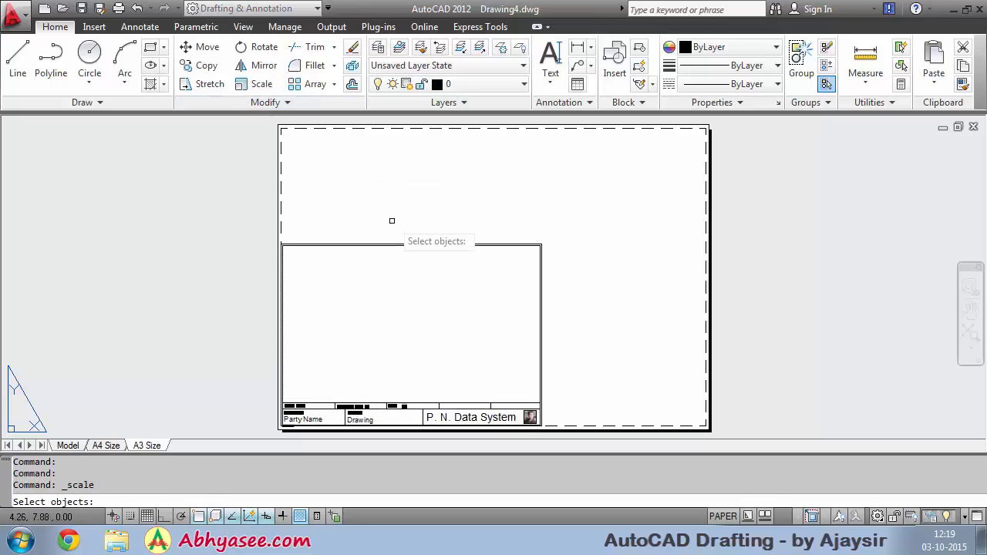
{"action": "left_click", "coordinate": [389, 245]}
{"action": "key", "text": "Return"}
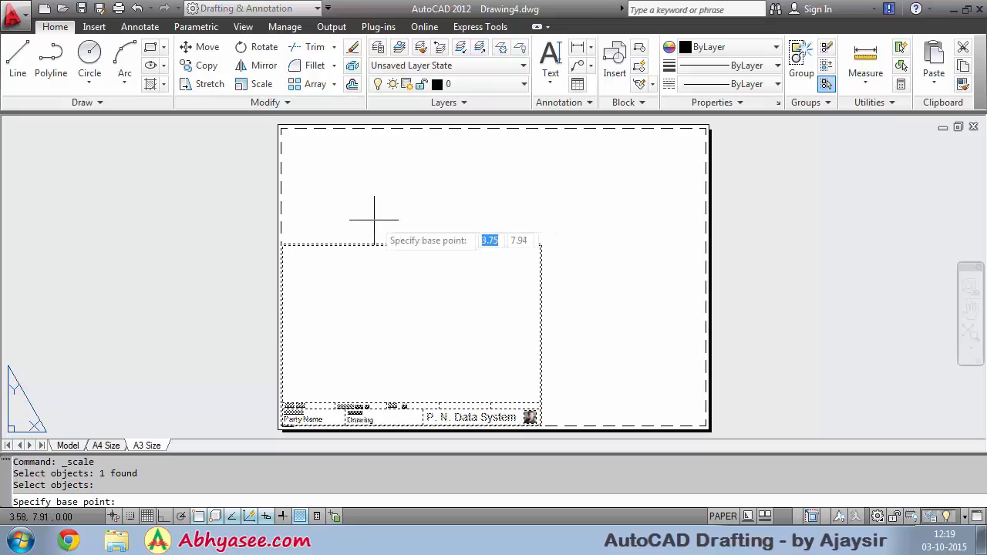
{"action": "left_click", "coordinate": [281, 424]}
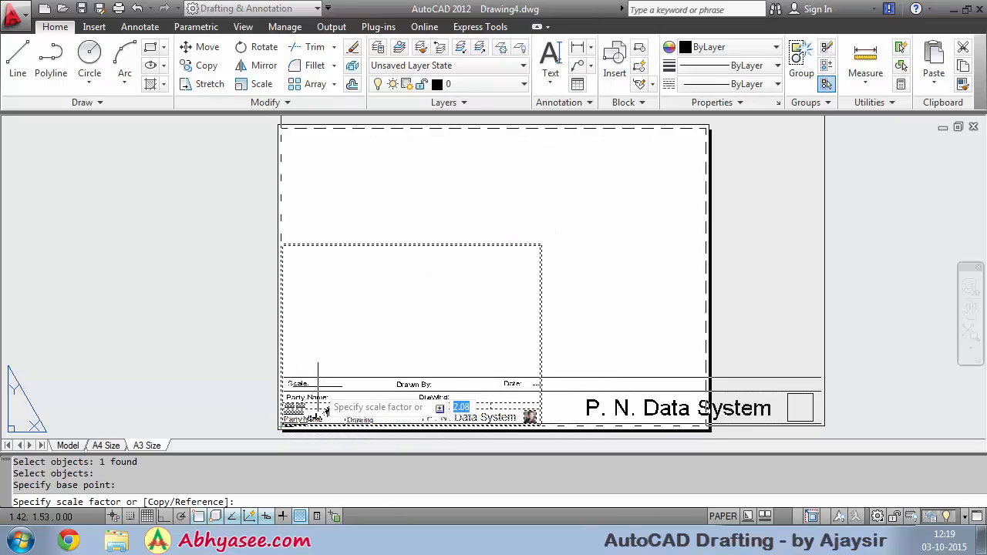
{"action": "left_click", "coordinate": [306, 393]}
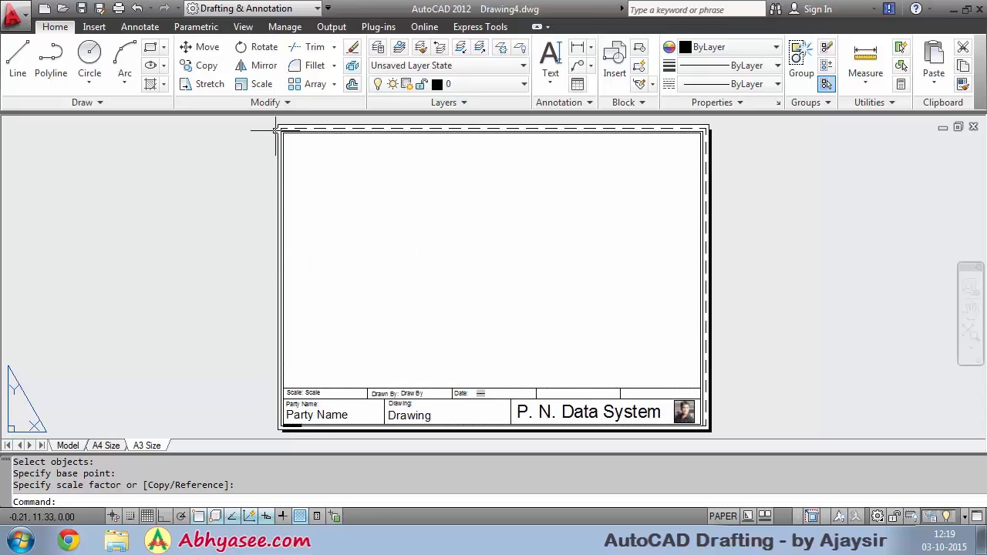
Review the A4 Size layout, the model space geometry and the A3 Size layout in turn
{"action": "left_click", "coordinate": [108, 446]}
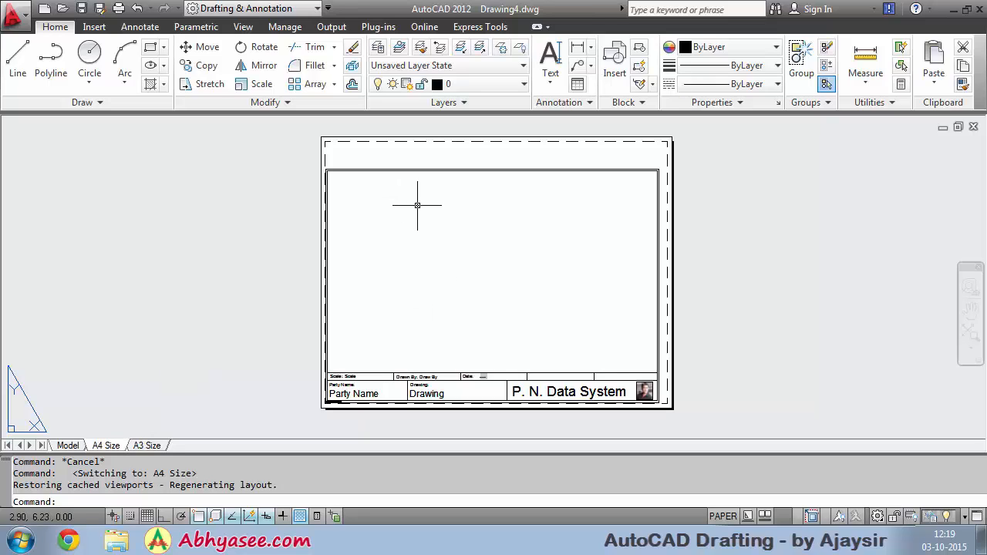
{"action": "left_click", "coordinate": [67, 445]}
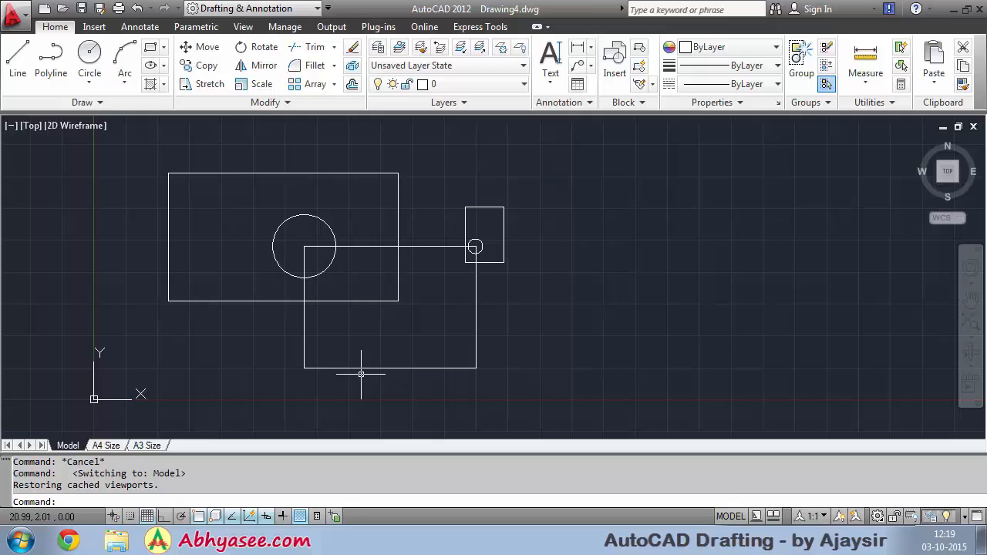
{"action": "left_click", "coordinate": [107, 447]}
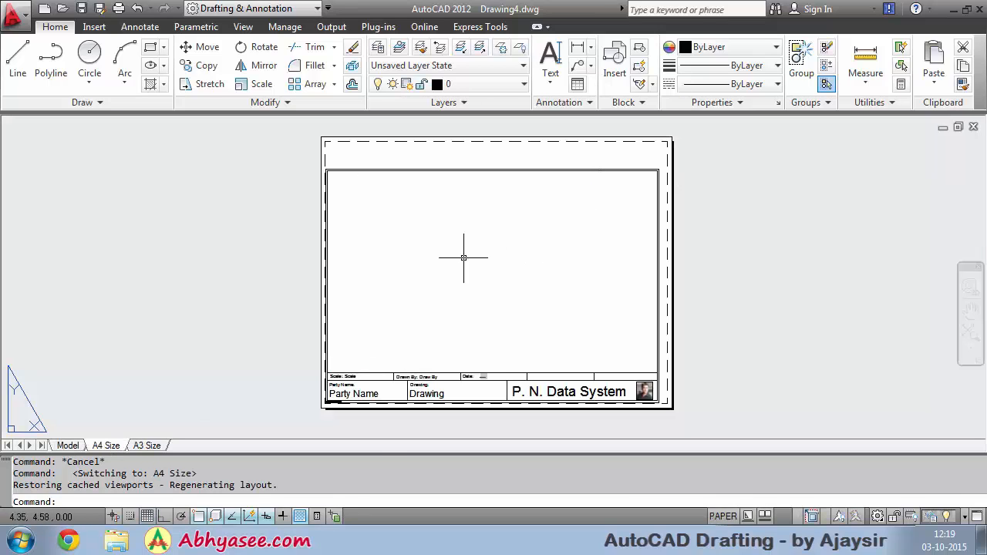
{"action": "left_click", "coordinate": [148, 445]}
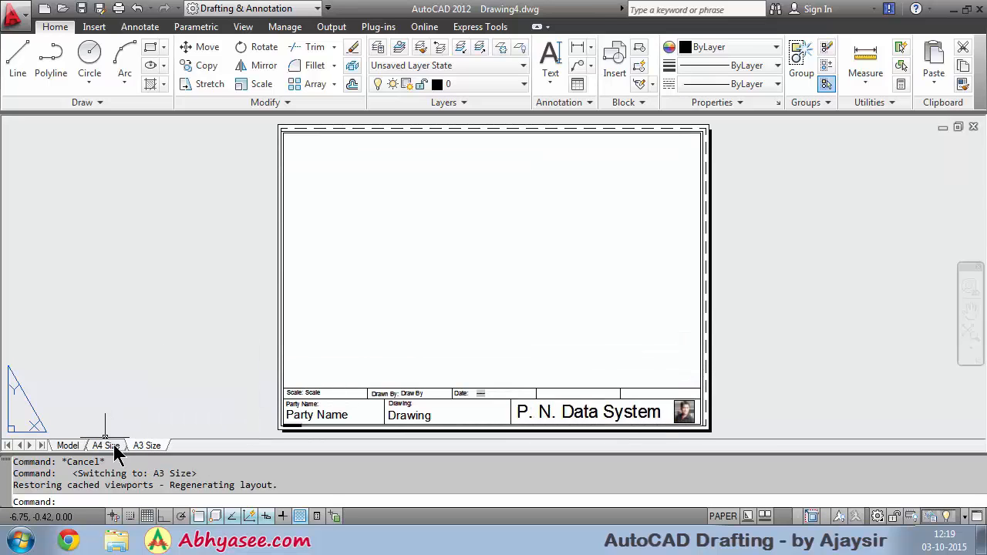
In the A4 Size layout, turn object snap off and create a rectangular viewport filling the drawing area above the title block, ending near 10.28,1.13
{"action": "left_click", "coordinate": [110, 446]}
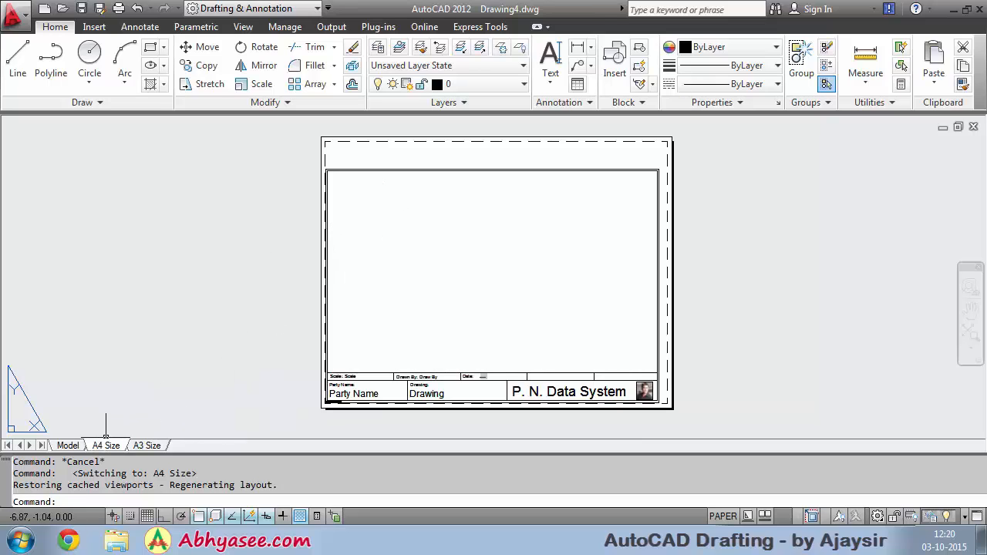
{"action": "left_click", "coordinate": [243, 28]}
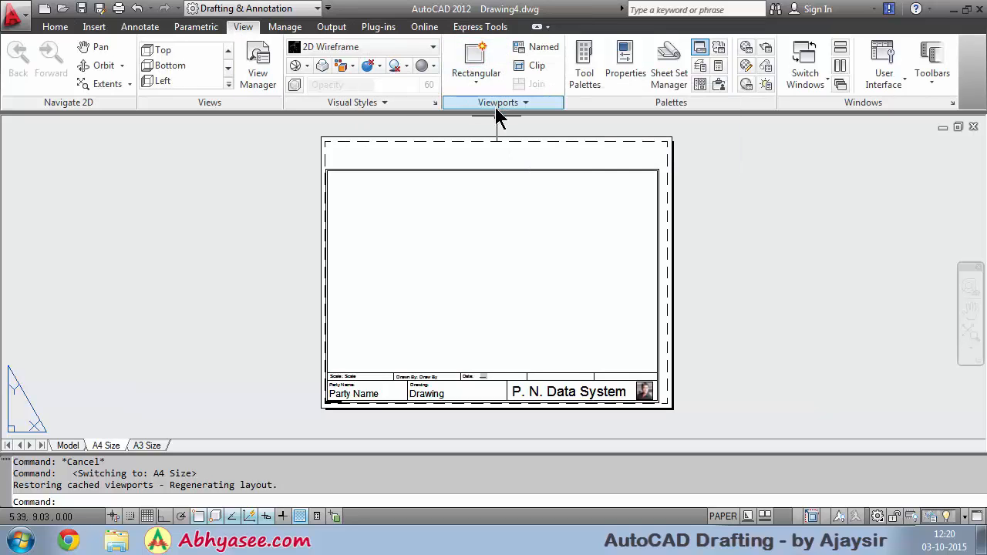
{"action": "left_click", "coordinate": [463, 79]}
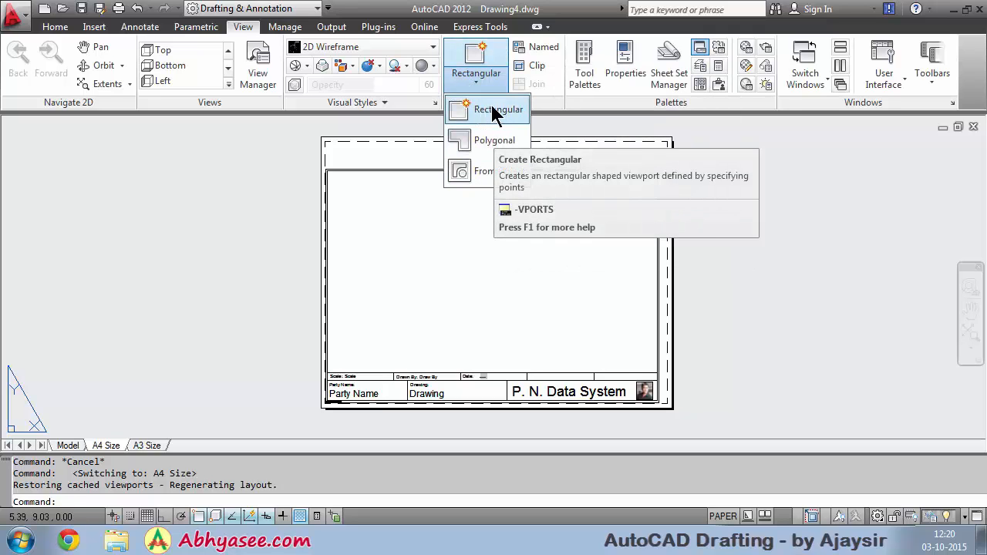
{"action": "left_click", "coordinate": [484, 109]}
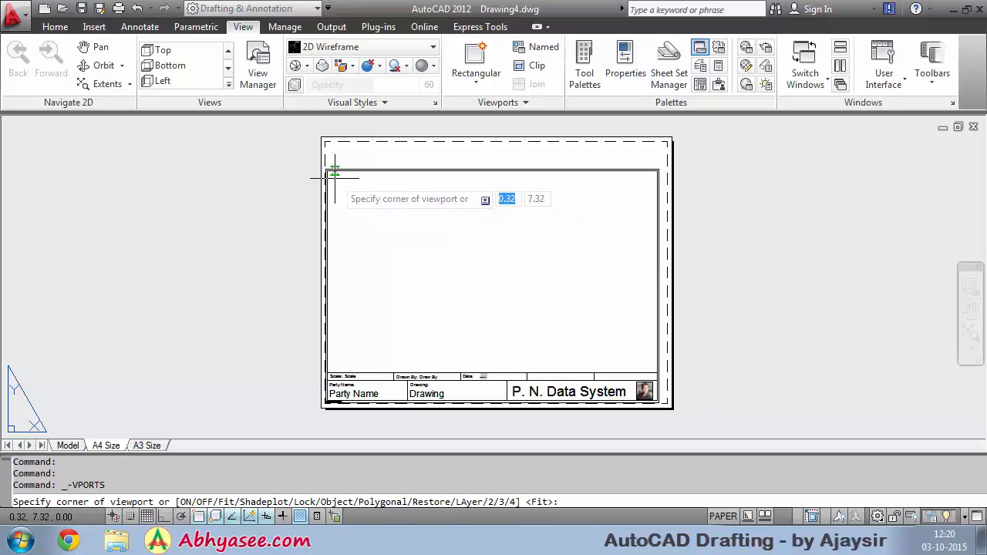
{"action": "left_click", "coordinate": [198, 516]}
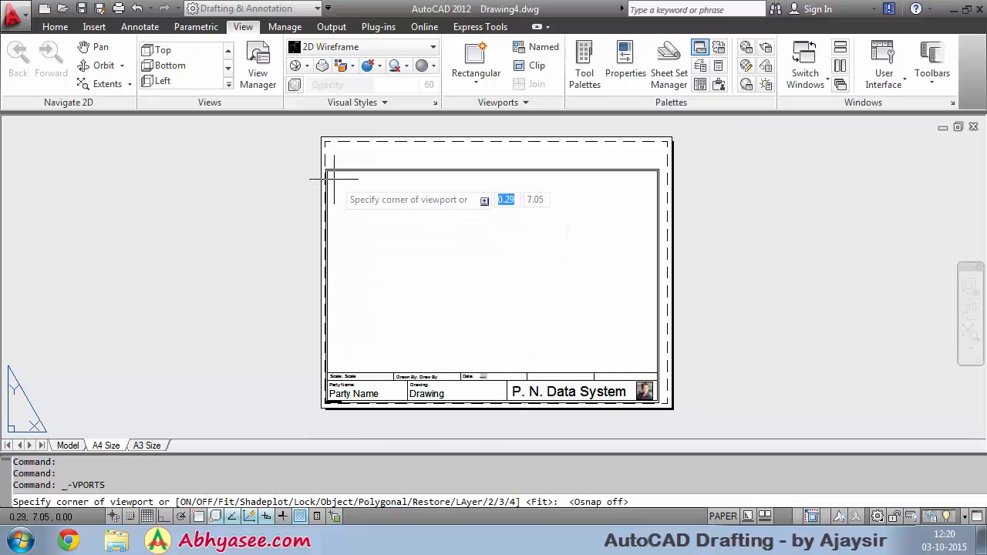
{"action": "left_click", "coordinate": [331, 176]}
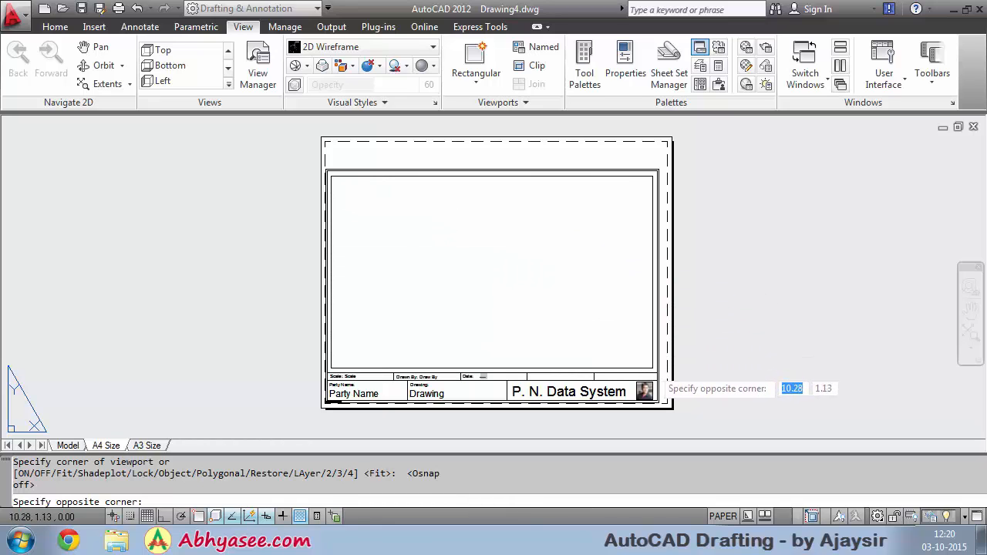
{"action": "left_click", "coordinate": [654, 369]}
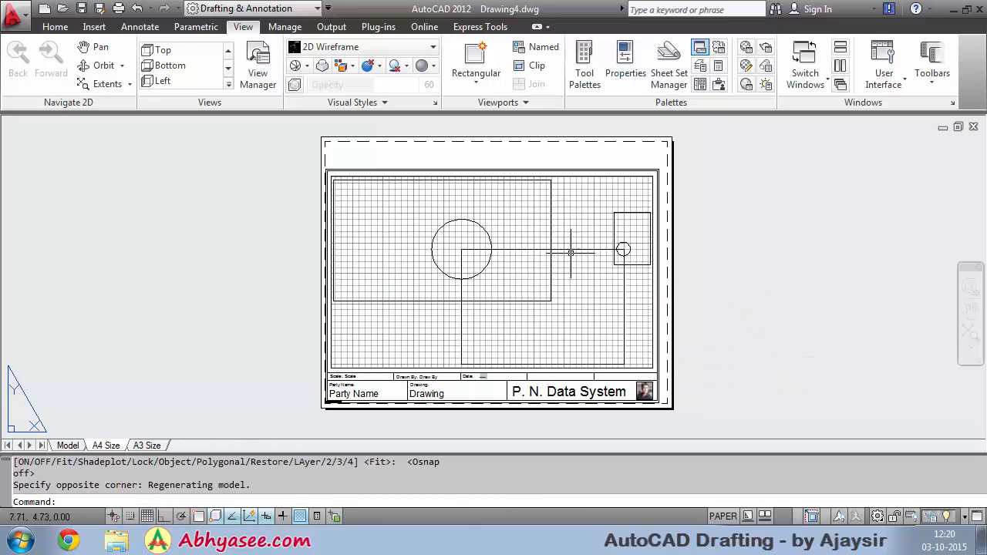
Activate the A4 viewport, fit the whole model inside with margins at a scale of about 0.26, and return to paper space
{"action": "scroll", "coordinate": [546, 269], "scroll_direction": "up", "scroll_amount": 2}
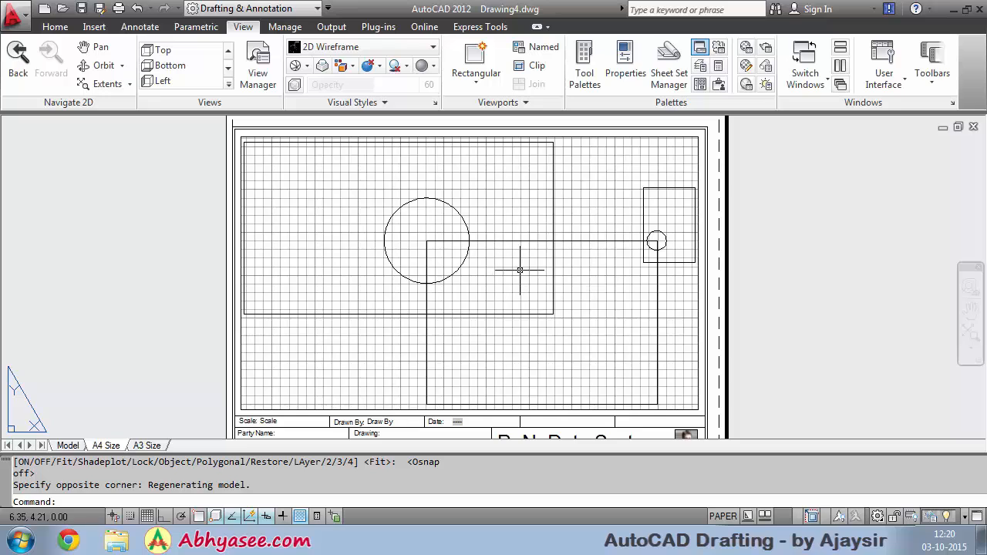
{"action": "left_click", "coordinate": [531, 137]}
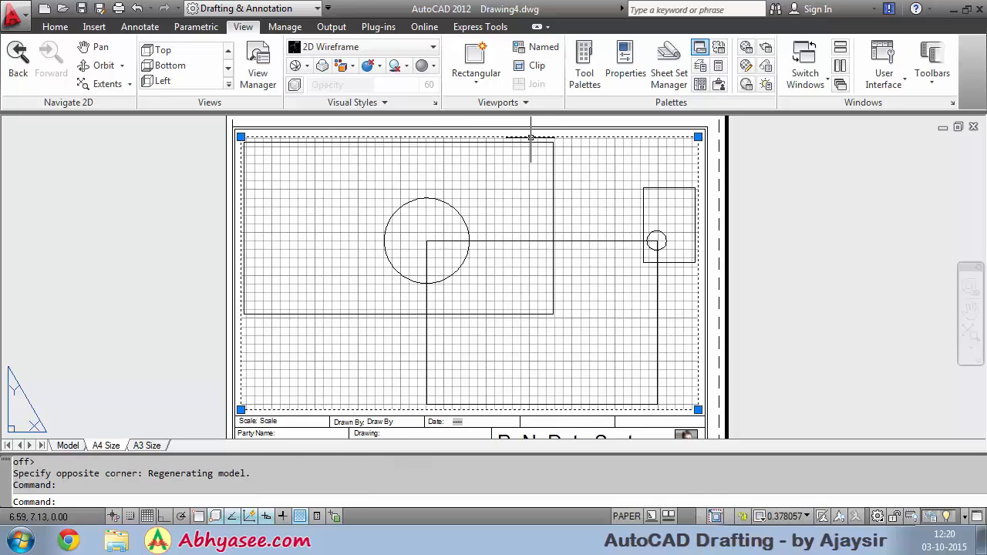
{"action": "double_click", "coordinate": [501, 210]}
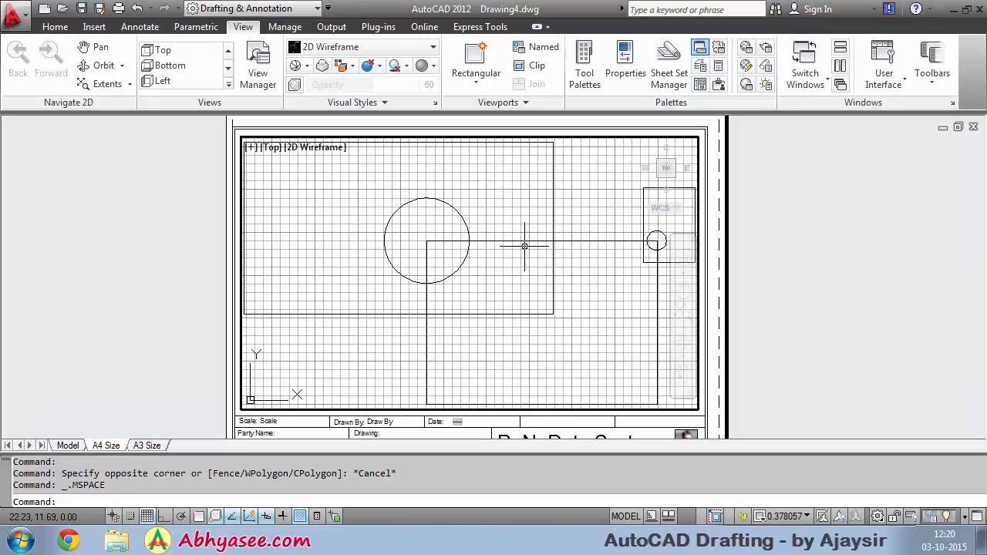
{"action": "scroll", "coordinate": [504, 252], "scroll_direction": "down", "scroll_amount": 5}
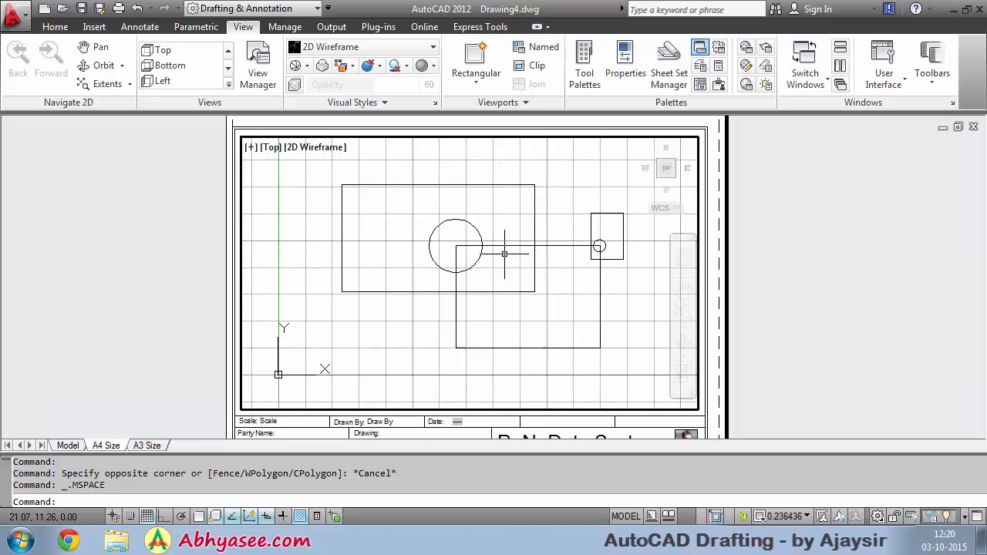
{"action": "scroll", "coordinate": [506, 252], "scroll_direction": "up", "scroll_amount": 3}
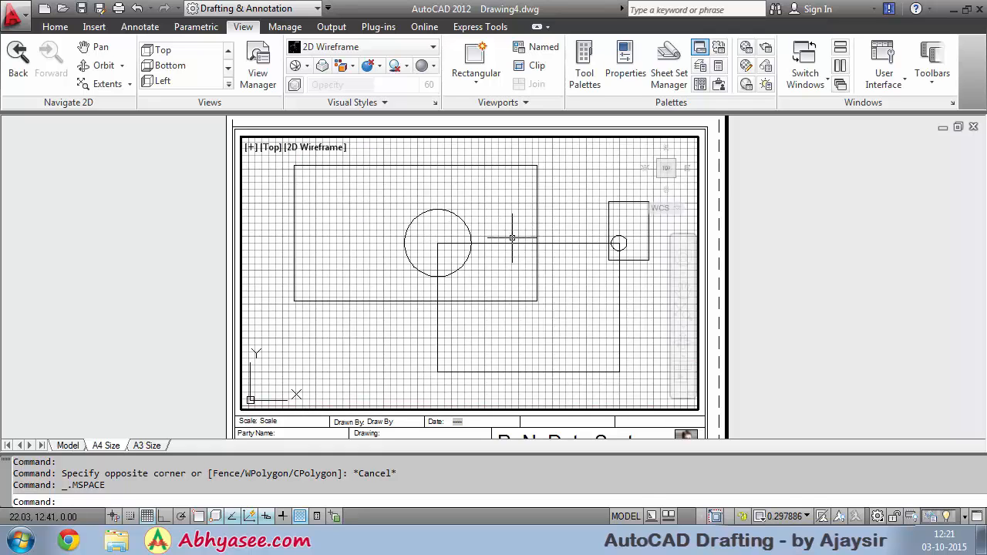
{"action": "scroll", "coordinate": [512, 238], "scroll_direction": "up", "scroll_amount": 1}
{"action": "scroll", "coordinate": [459, 239], "scroll_direction": "down", "scroll_amount": 2}
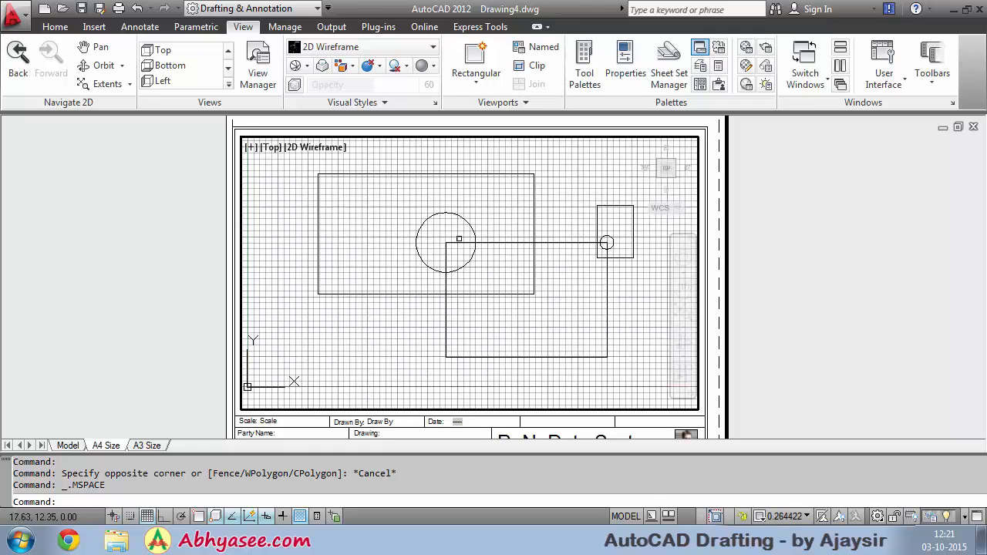
{"action": "double_click", "coordinate": [785, 248]}
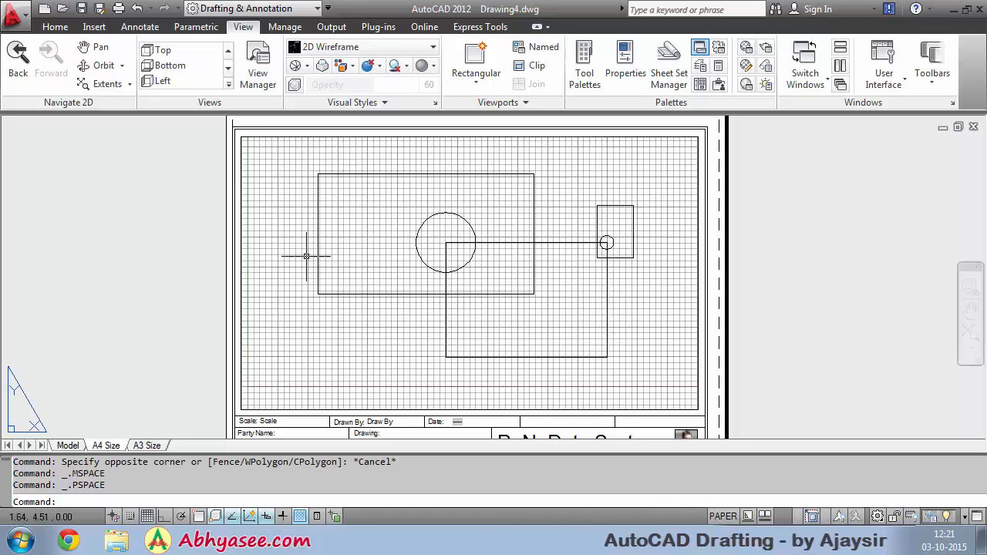
{"action": "scroll", "coordinate": [532, 256], "scroll_direction": "down", "scroll_amount": 2}
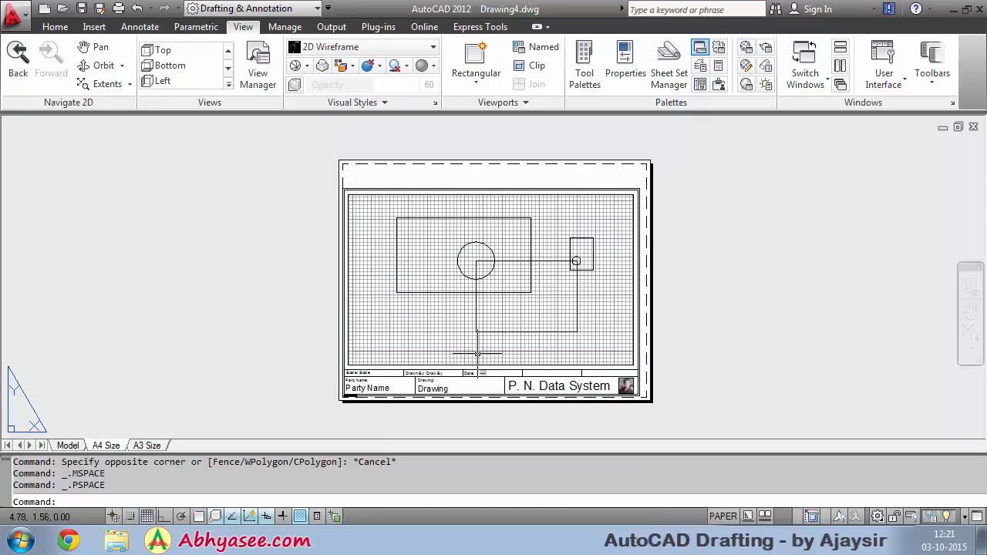
Create a large rectangular viewport over the left part of the A3 Size layout's drawing area, with its lower-right corner near 10.32,1.68
{"action": "left_click", "coordinate": [139, 446]}
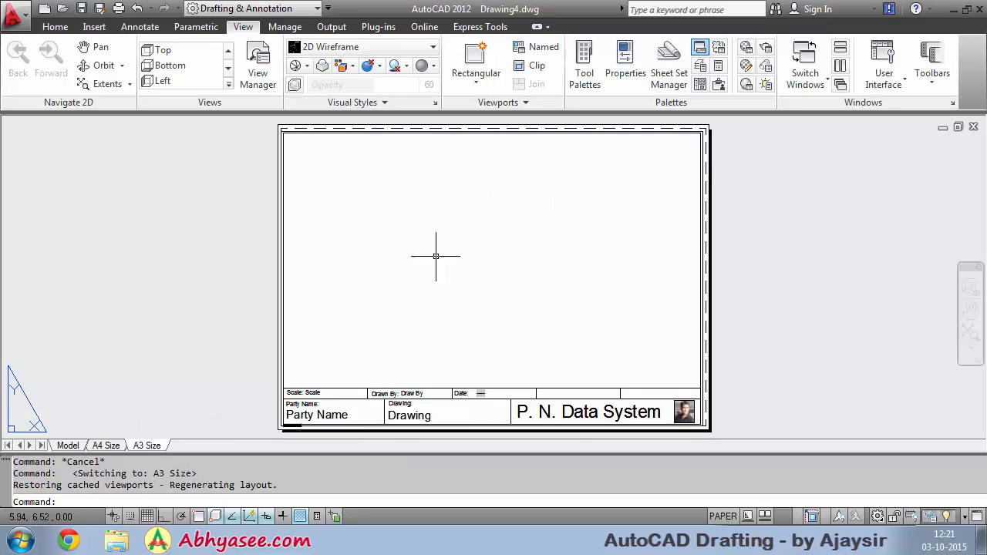
{"action": "left_click", "coordinate": [68, 445]}
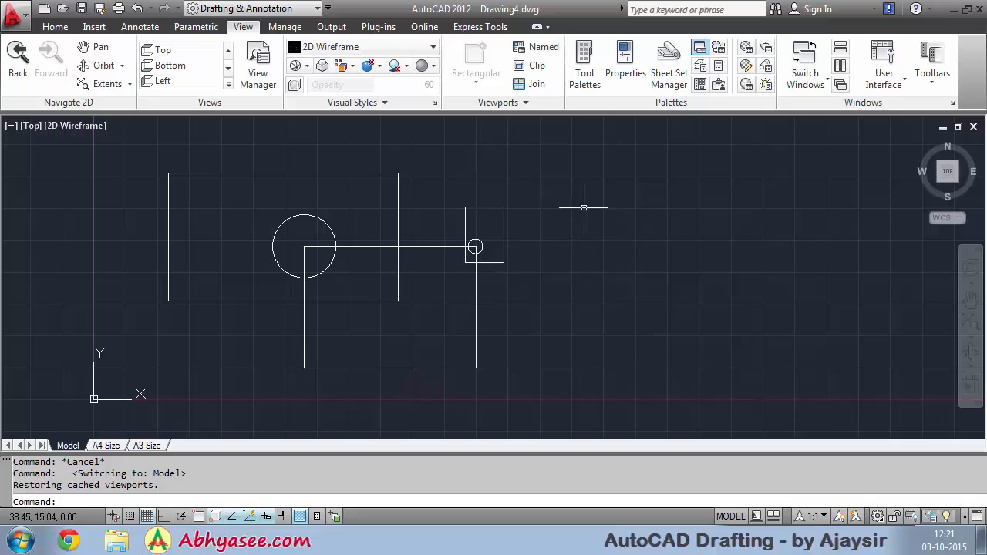
{"action": "left_click", "coordinate": [147, 445]}
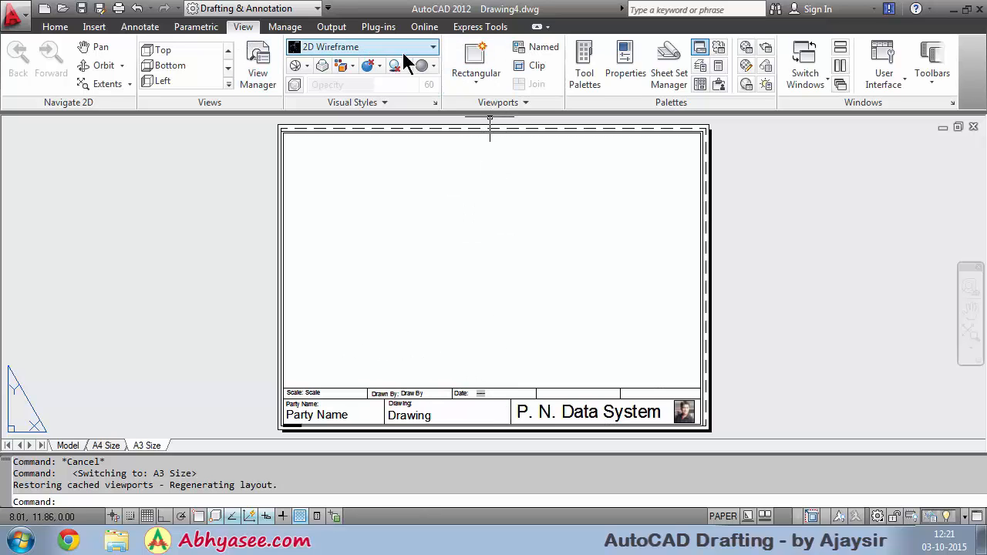
{"action": "left_click", "coordinate": [479, 60]}
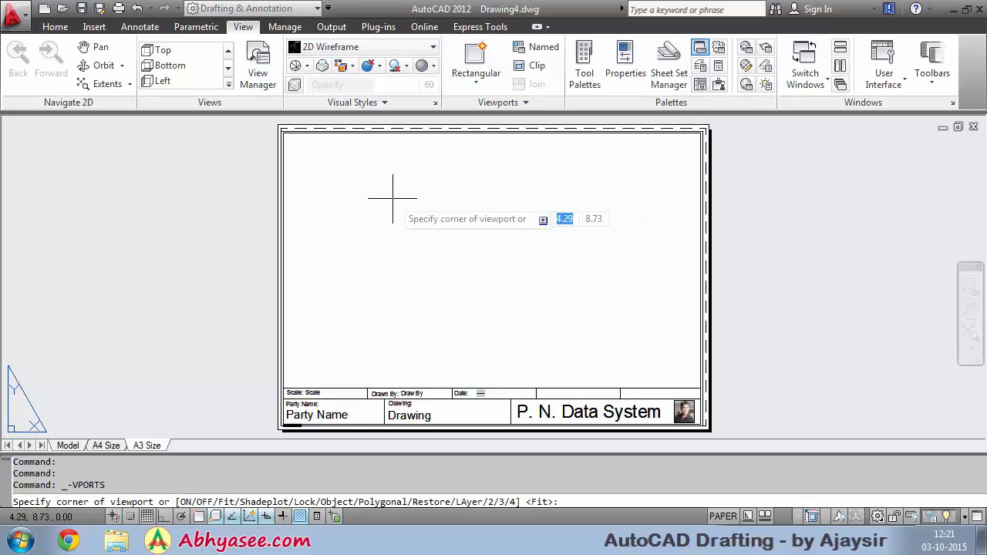
{"action": "left_click", "coordinate": [285, 135]}
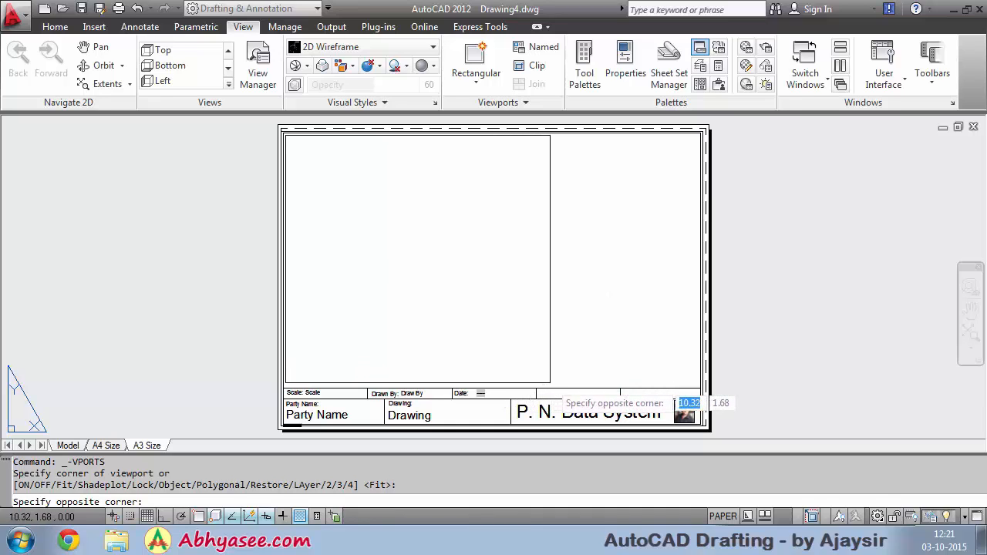
{"action": "left_click", "coordinate": [549, 383]}
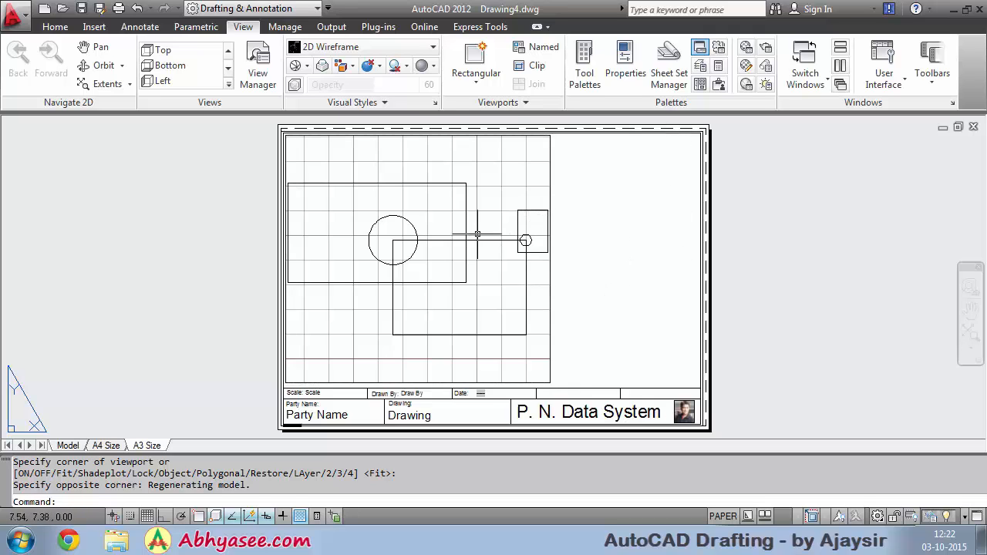
Add a smaller rectangular viewport in the upper-right part of the A3 sheet, with its lower-right corner near 15.94,5.72
{"action": "left_click", "coordinate": [476, 58]}
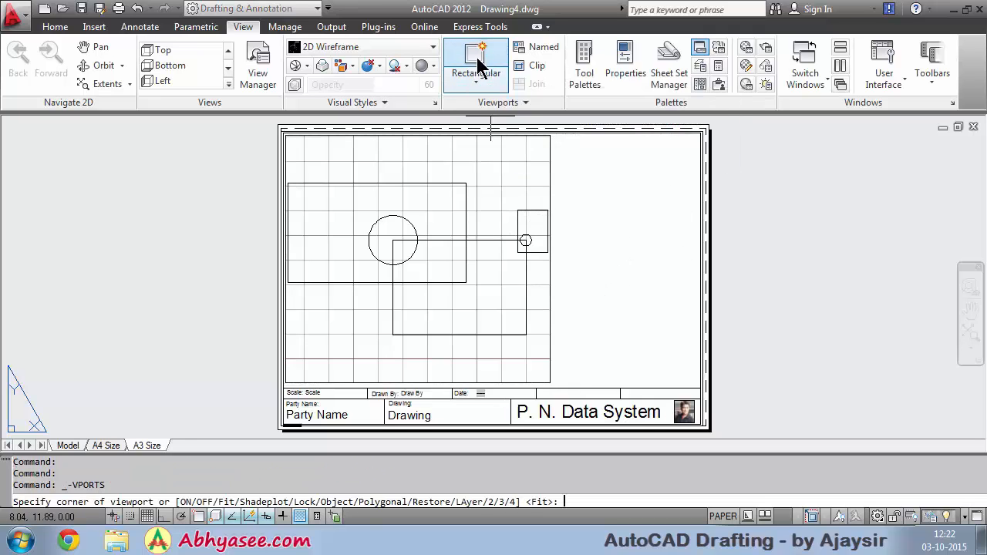
{"action": "left_click", "coordinate": [552, 137]}
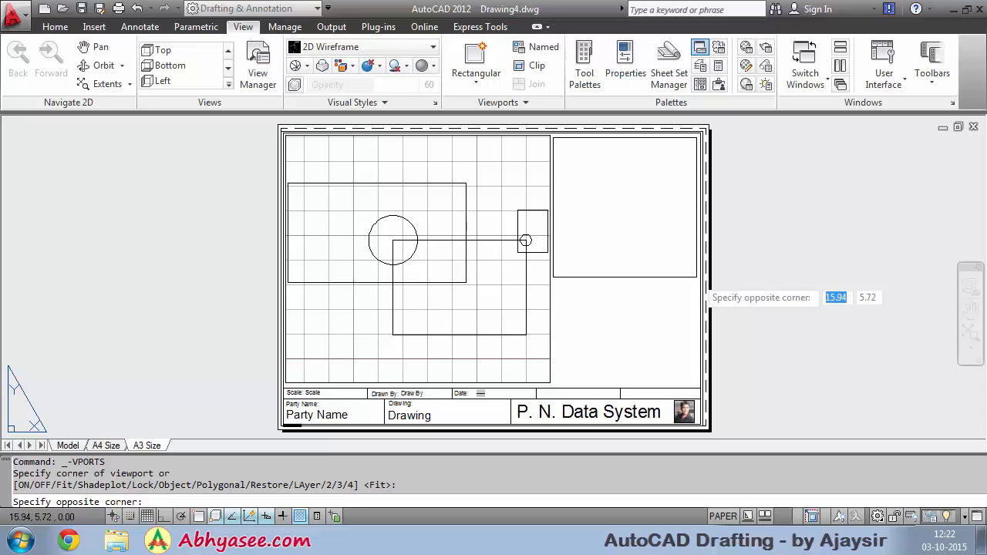
{"action": "left_click", "coordinate": [697, 276]}
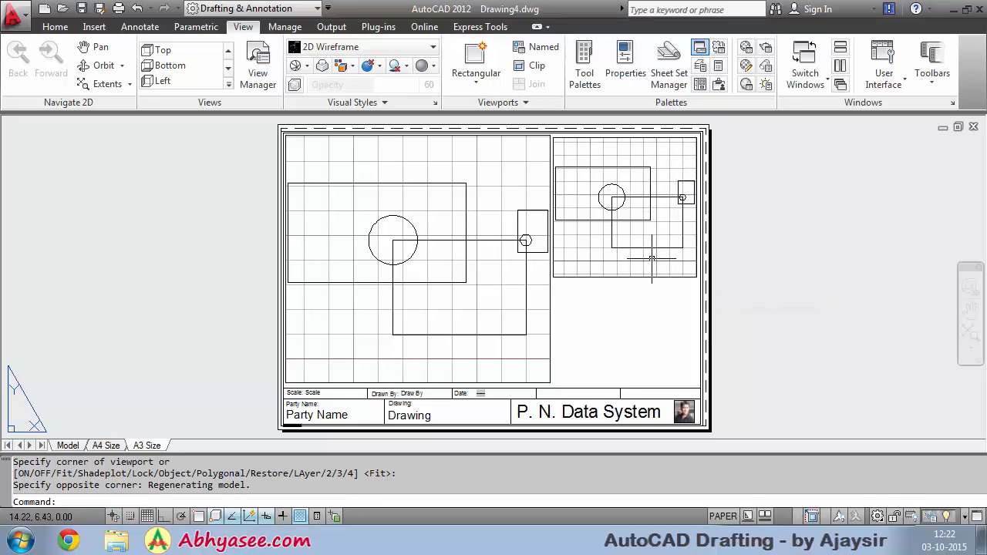
Activate the upper-right A3 viewport, enlarge the small circle to a scale of about 2.24 inside it, and return to paper space
{"action": "left_click", "coordinate": [613, 276]}
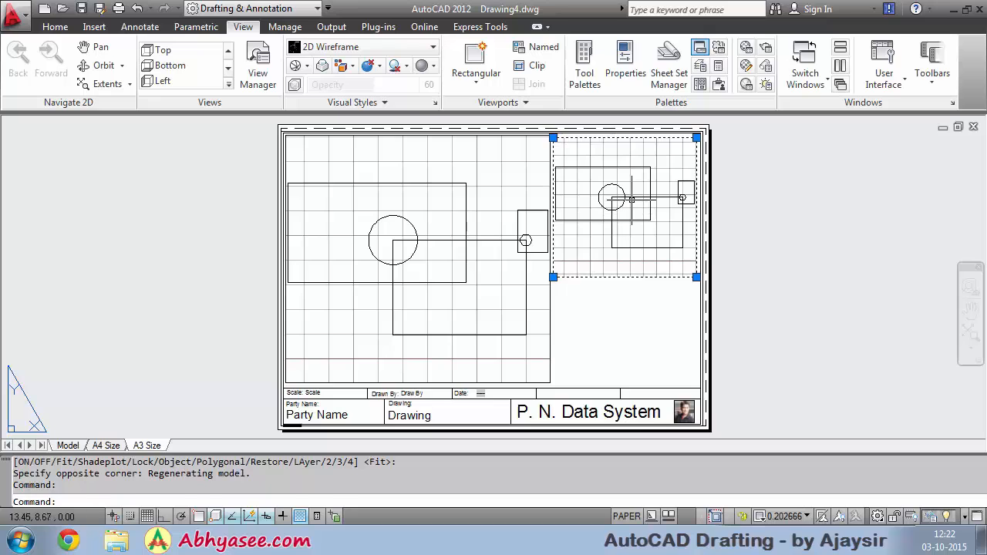
{"action": "double_click", "coordinate": [628, 216]}
{"action": "scroll", "coordinate": [655, 210], "scroll_direction": "up", "scroll_amount": 4}
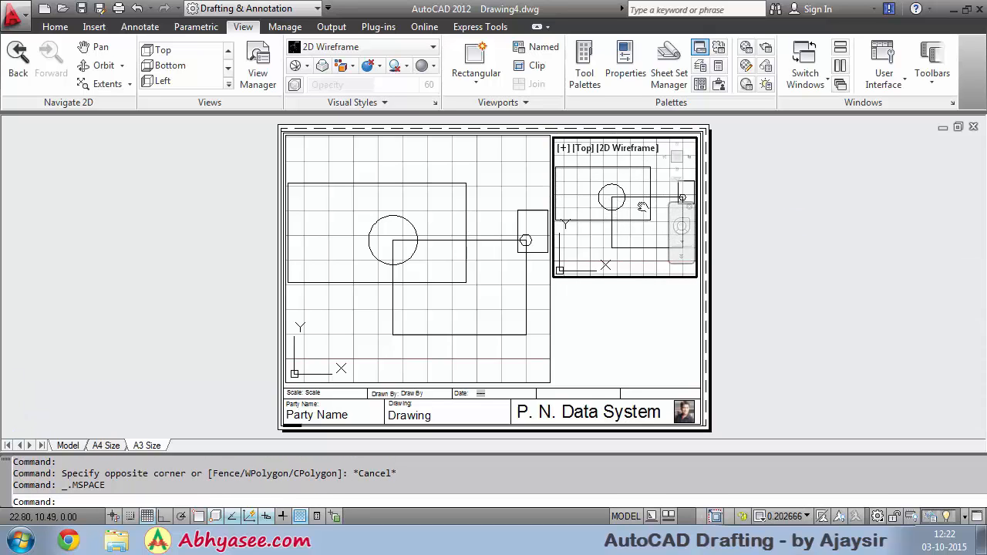
{"action": "scroll", "coordinate": [640, 202], "scroll_direction": "up", "scroll_amount": 4}
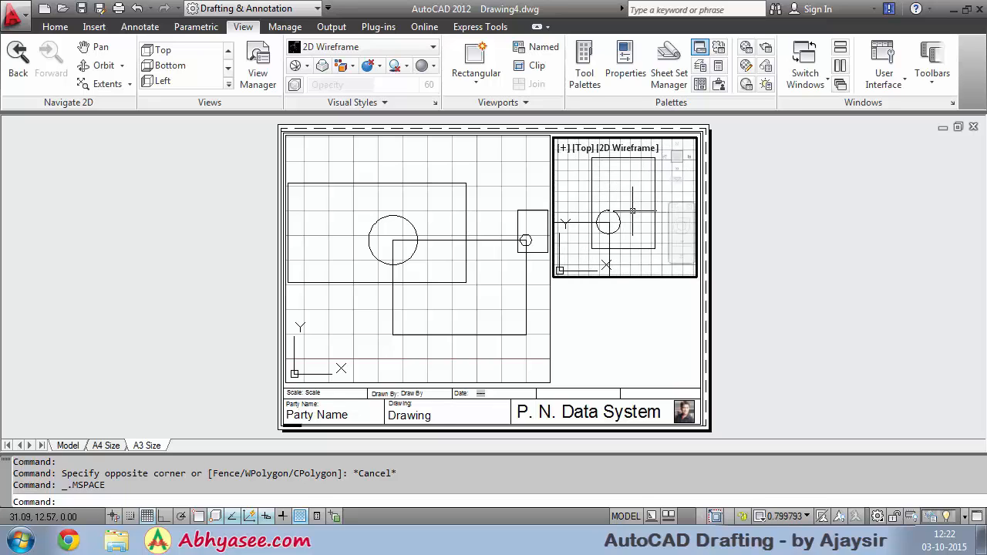
{"action": "scroll", "coordinate": [631, 218], "scroll_direction": "up", "scroll_amount": 6}
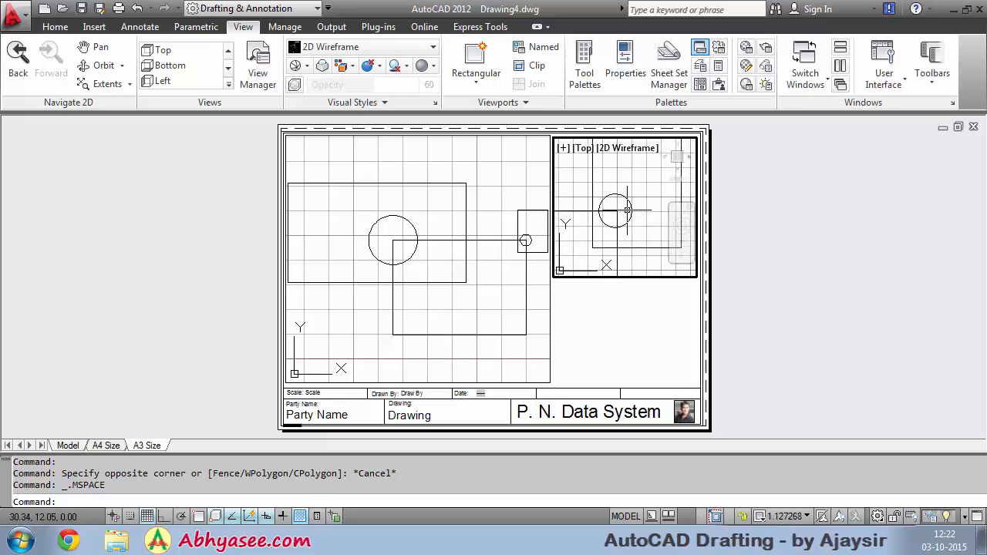
{"action": "middle_click_drag", "start_coordinate": [638, 220], "coordinate": [670, 203]}
{"action": "middle_click_drag", "start_coordinate": [630, 242], "coordinate": [652, 229]}
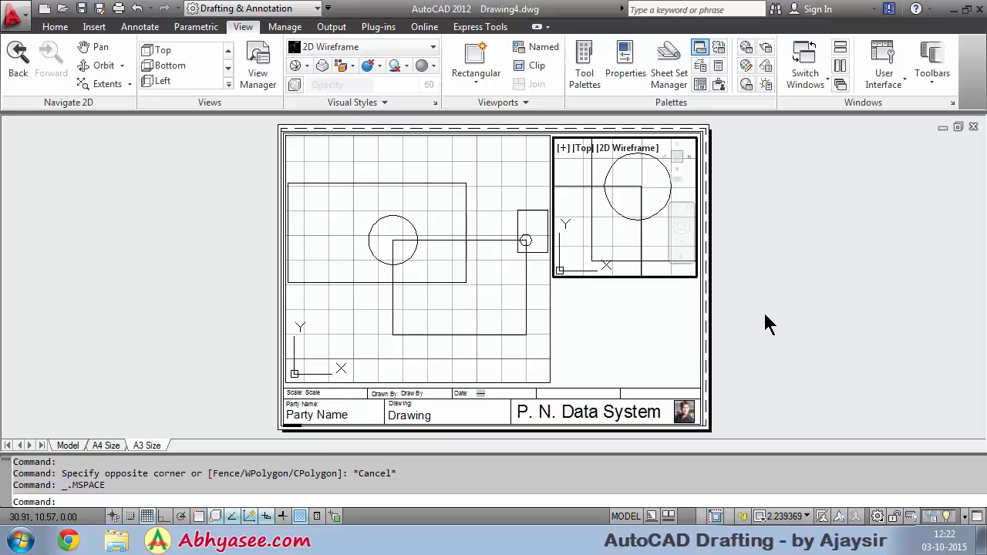
{"action": "double_click", "coordinate": [773, 255]}
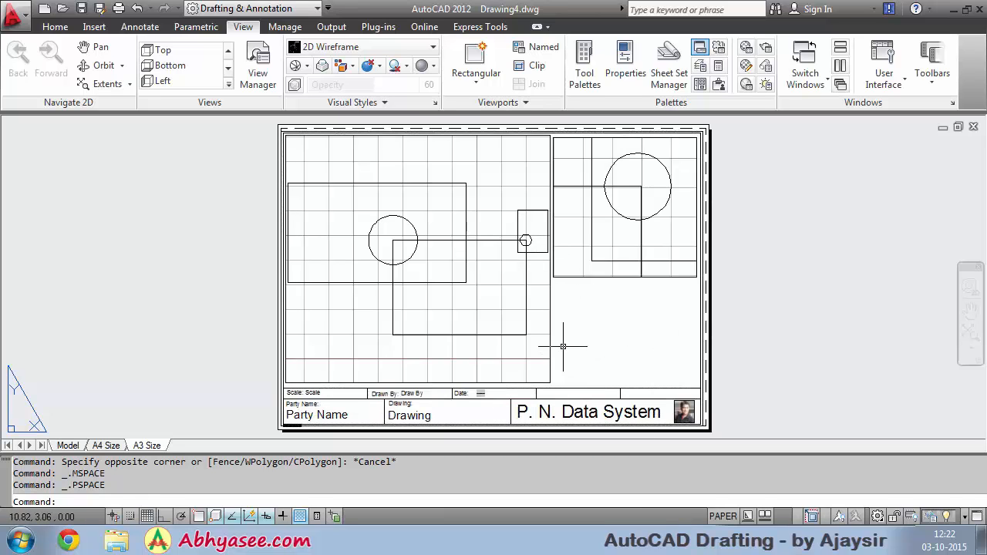
Add a third rectangular viewport directly below the small-circle viewport, filling the remaining space above the A3 title block
{"action": "left_click", "coordinate": [471, 56]}
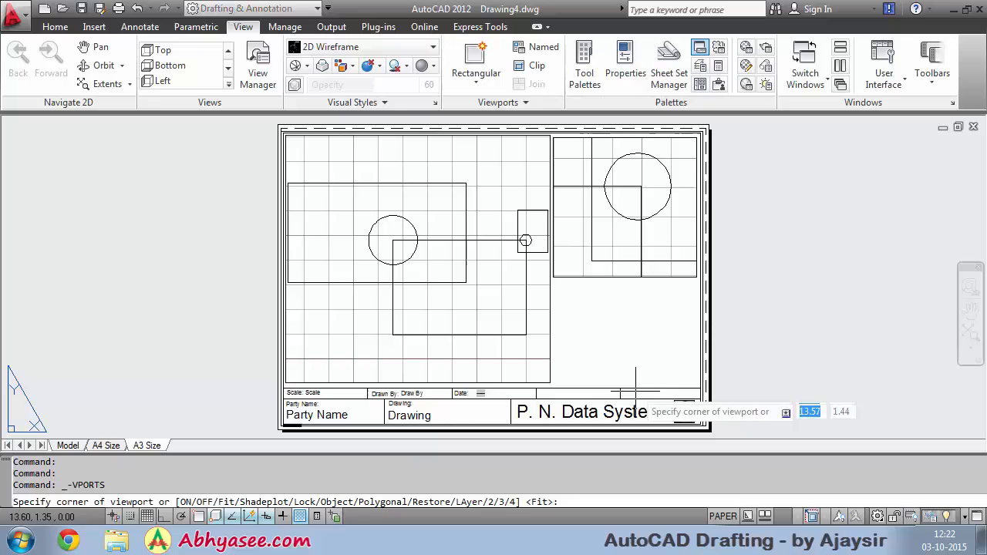
{"action": "left_click", "coordinate": [552, 279]}
{"action": "left_click", "coordinate": [697, 384]}
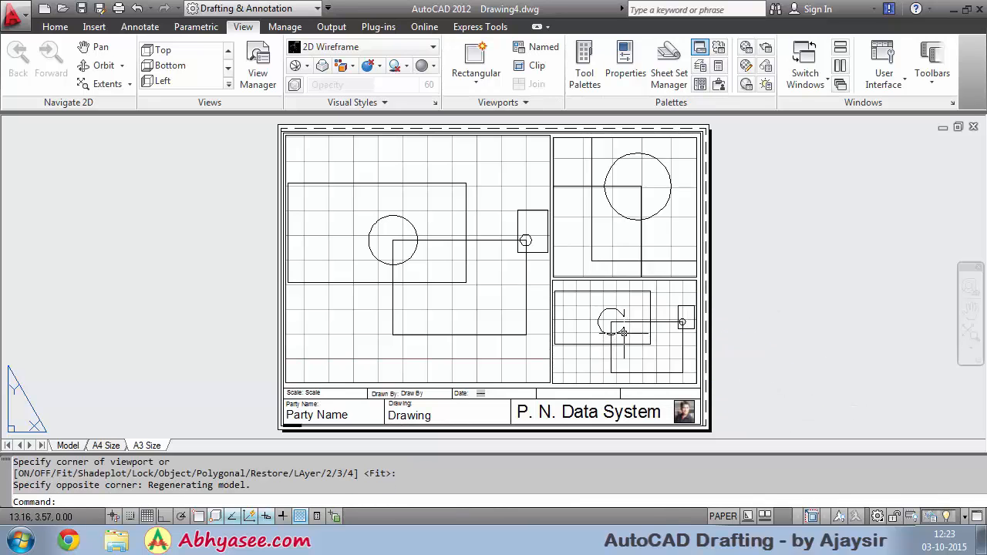
Activate the lower-right A3 viewport, enlarge the big rectangle's upper-left corner to a scale of about 0.56, and return to paper space
{"action": "double_click", "coordinate": [623, 331]}
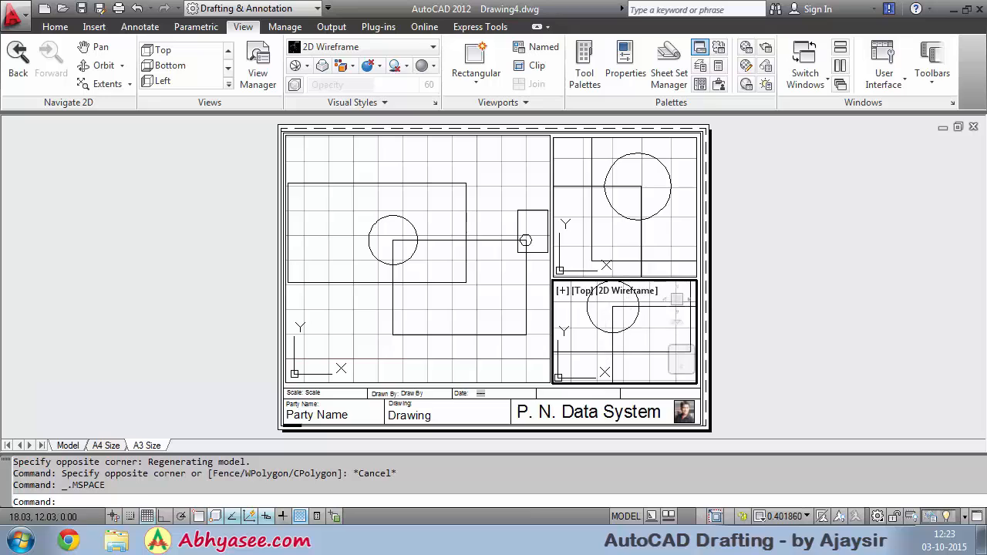
{"action": "scroll", "coordinate": [639, 345], "scroll_direction": "up", "scroll_amount": 2}
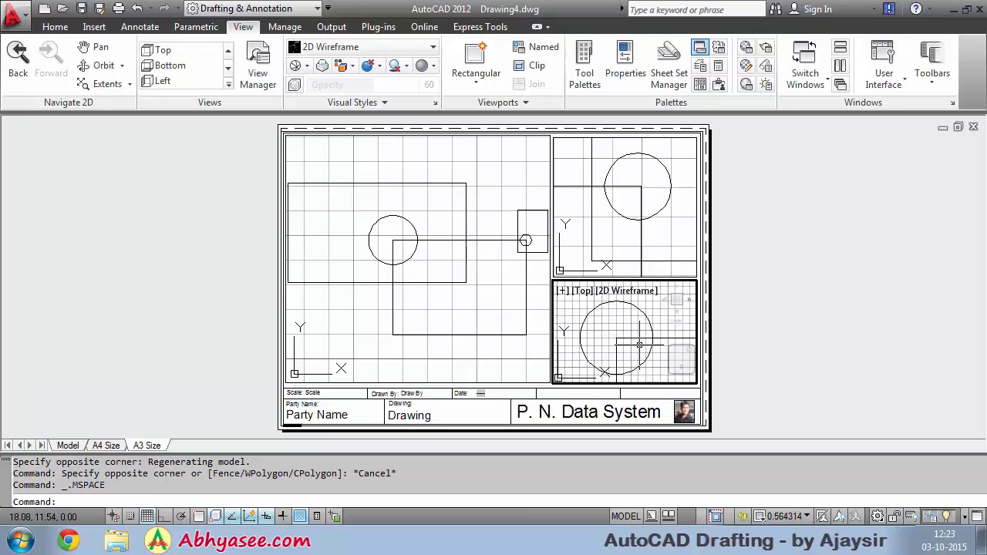
{"action": "middle_click_drag", "start_coordinate": [639, 345], "coordinate": [660, 360]}
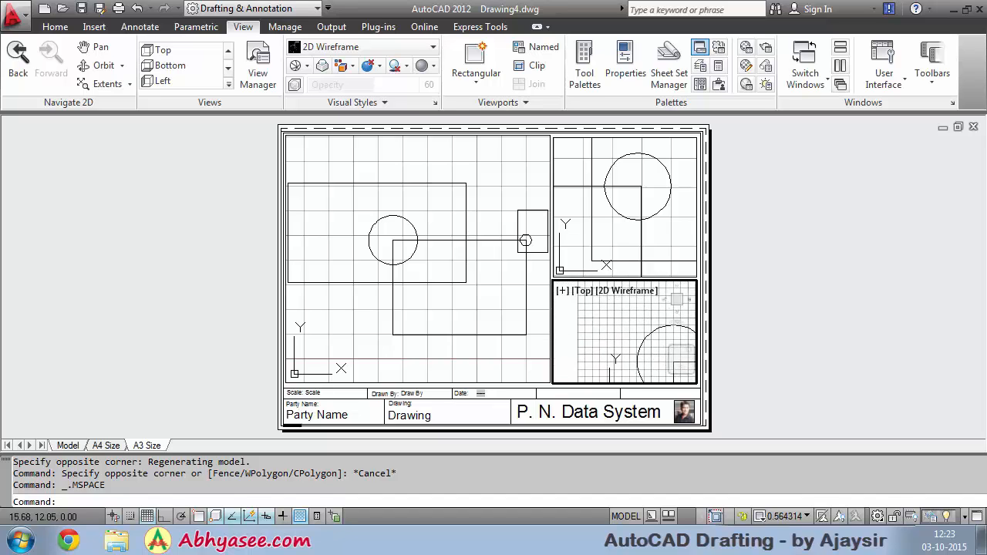
{"action": "middle_click_drag", "start_coordinate": [596, 351], "coordinate": [634, 340]}
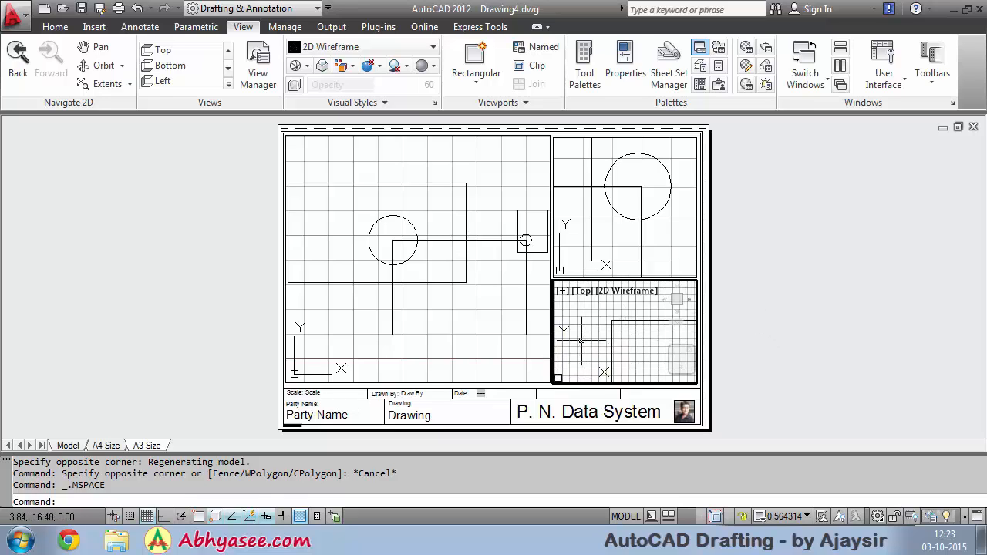
{"action": "double_click", "coordinate": [746, 278]}
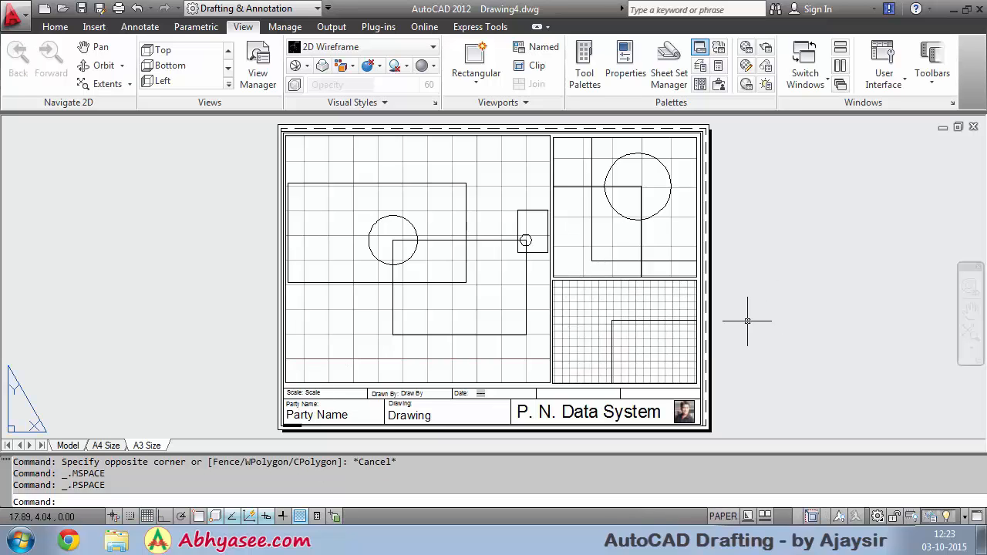
In model space, draw a small five-sided inscribed polygon centred on the big rectangle's upper-left corner, with object snap on
{"action": "left_click", "coordinate": [67, 447]}
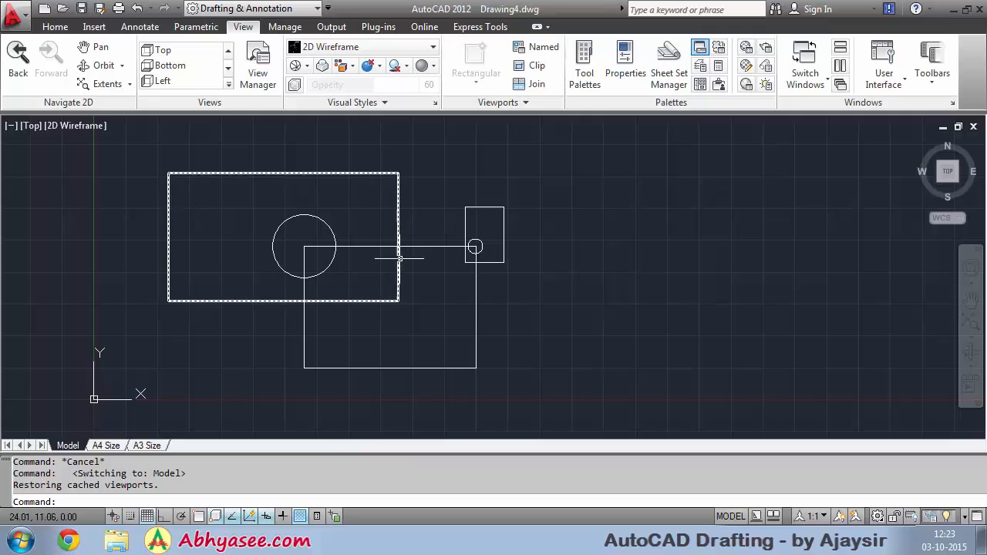
{"action": "left_click", "coordinate": [54, 28]}
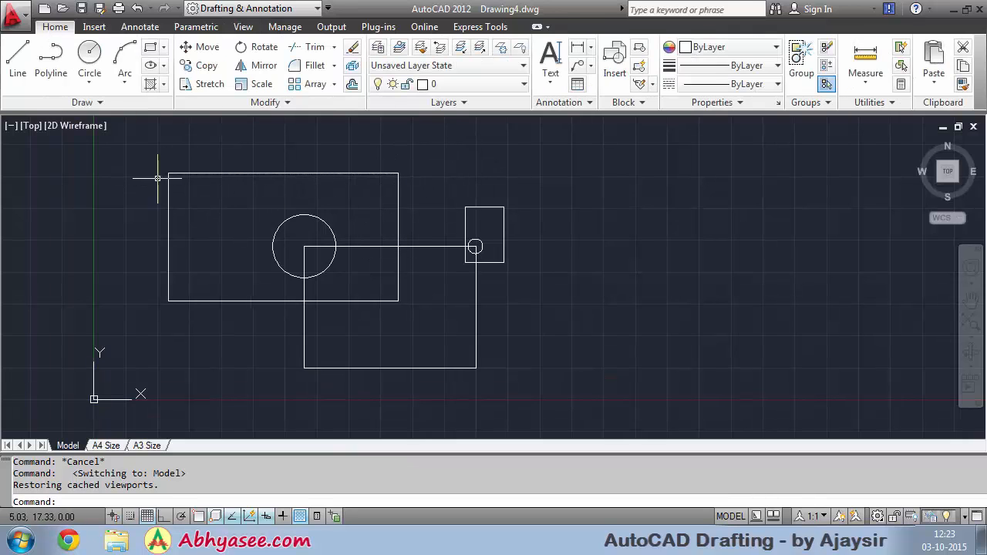
{"action": "left_click", "coordinate": [164, 48]}
{"action": "left_click", "coordinate": [174, 104]}
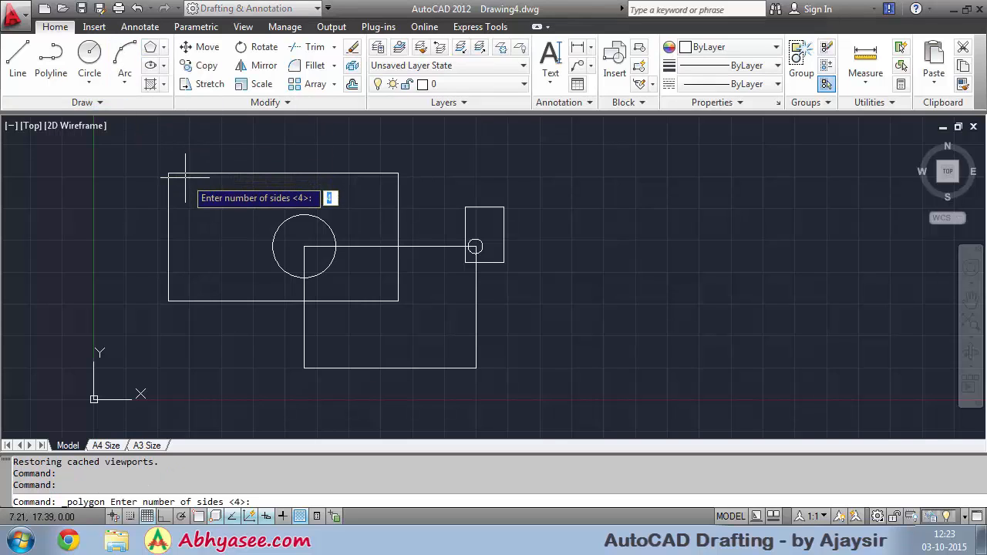
{"action": "key", "text": "Return"}
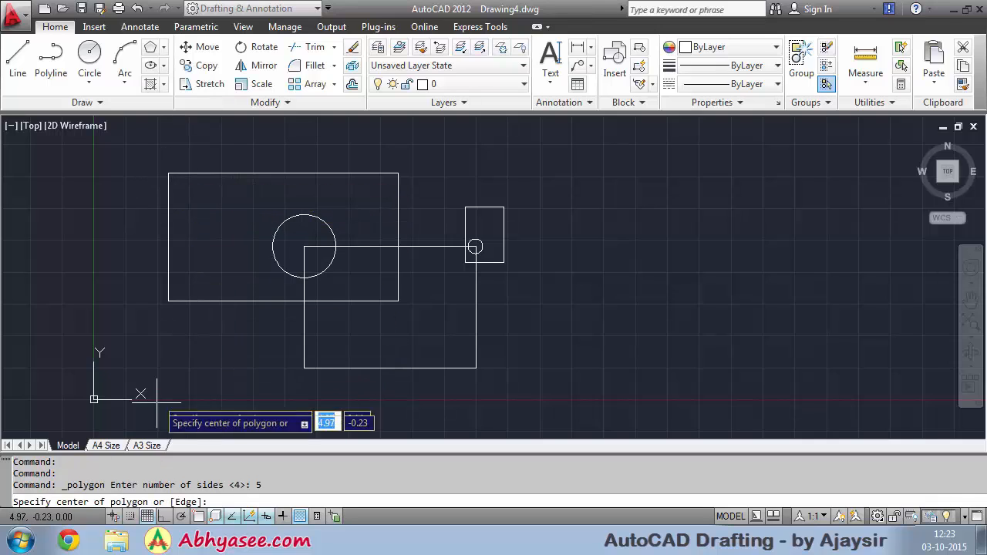
{"action": "left_click", "coordinate": [199, 515]}
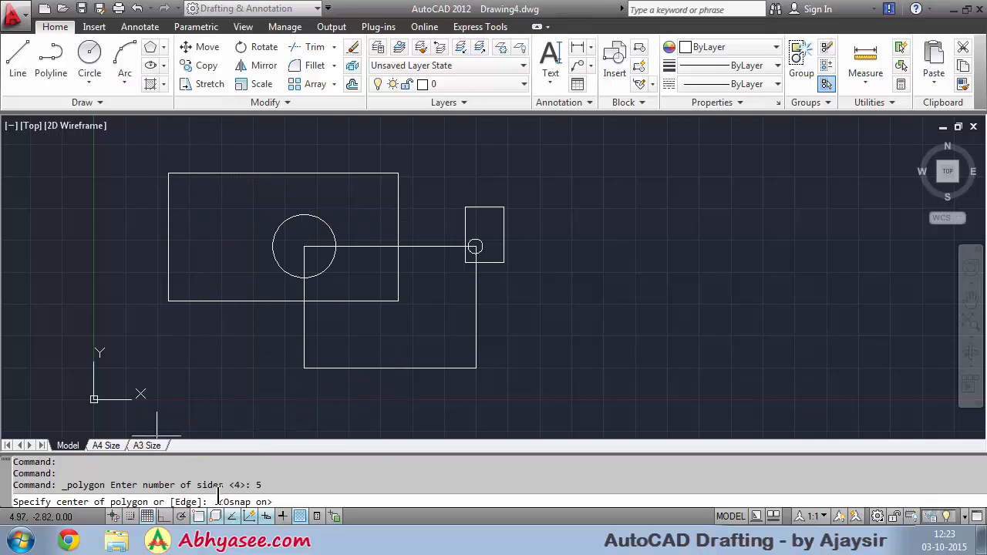
{"action": "left_click", "coordinate": [168, 173]}
{"action": "left_click", "coordinate": [194, 214]}
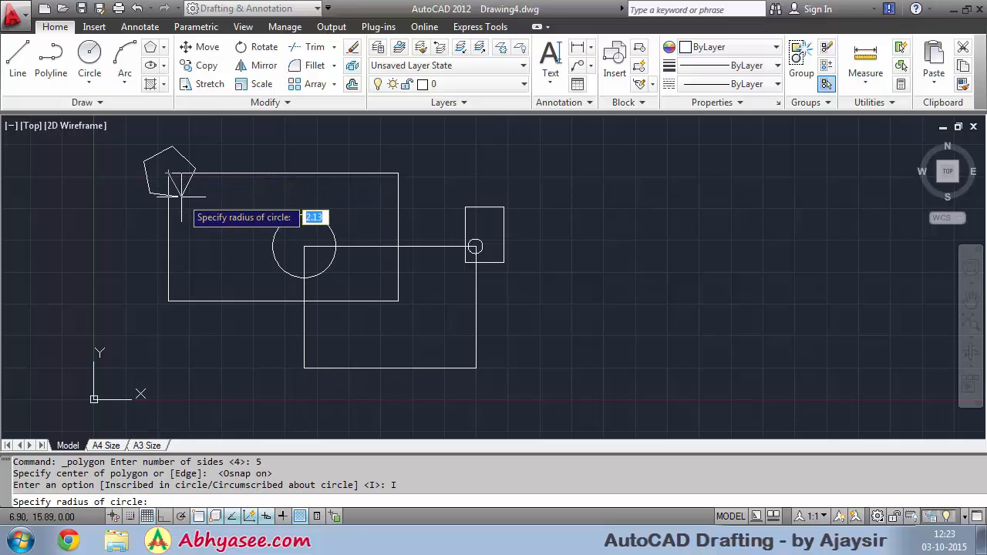
{"action": "left_click", "coordinate": [184, 197]}
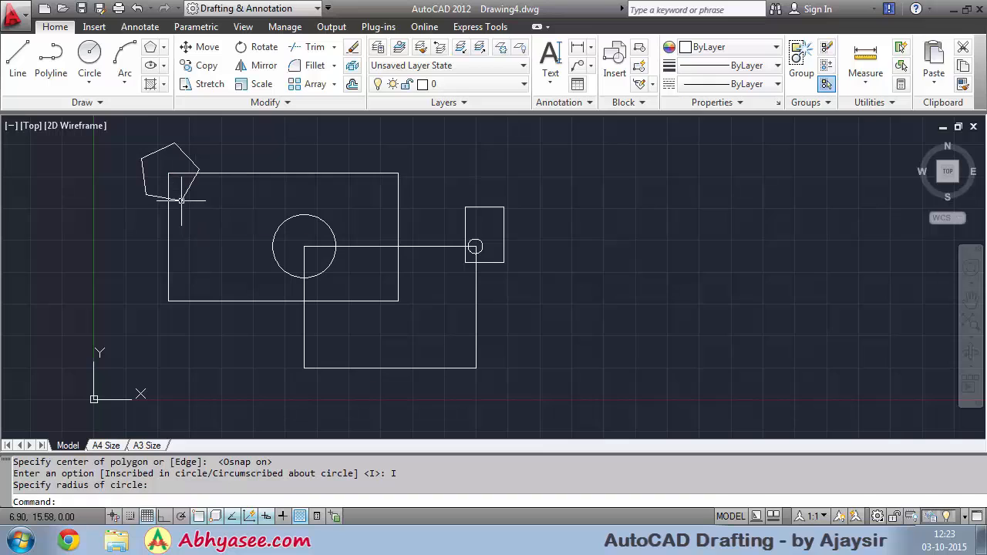
On the A3 Size layout, zoom the large left viewport to the drawing's extents so it includes the whole pentagon, and return to paper space
{"action": "left_click", "coordinate": [147, 445]}
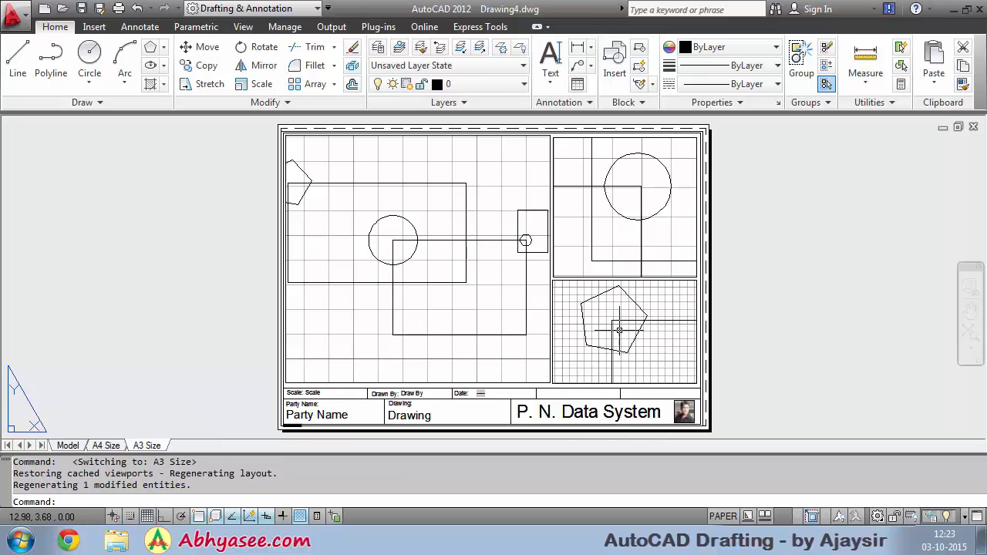
{"action": "left_click", "coordinate": [324, 168]}
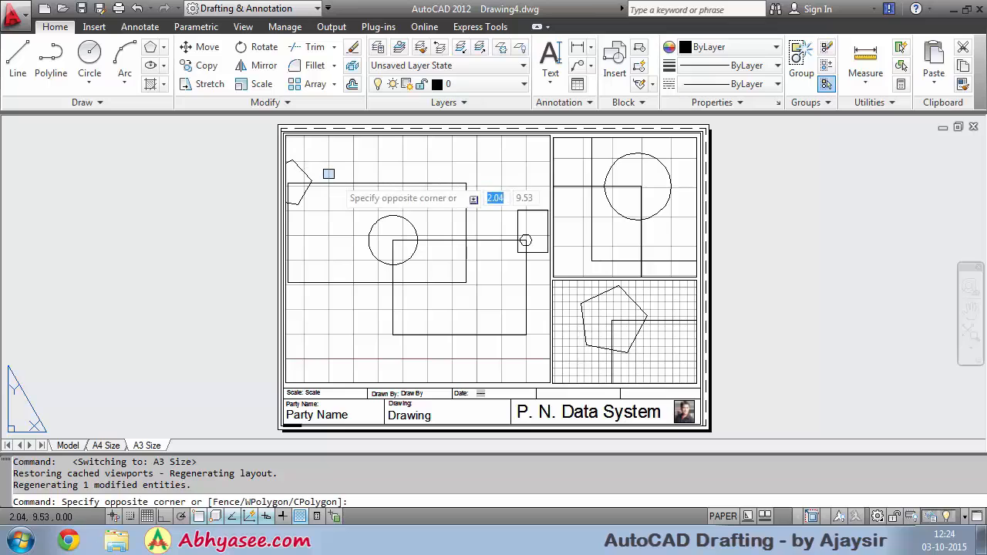
{"action": "left_click", "coordinate": [327, 170]}
{"action": "left_click", "coordinate": [317, 135]}
{"action": "left_click", "coordinate": [317, 135]}
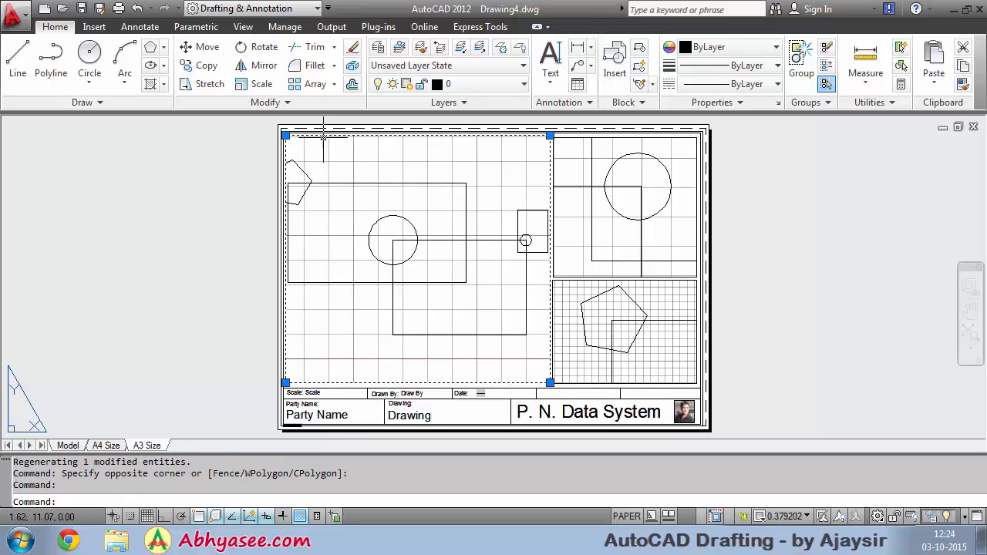
{"action": "double_click", "coordinate": [351, 164]}
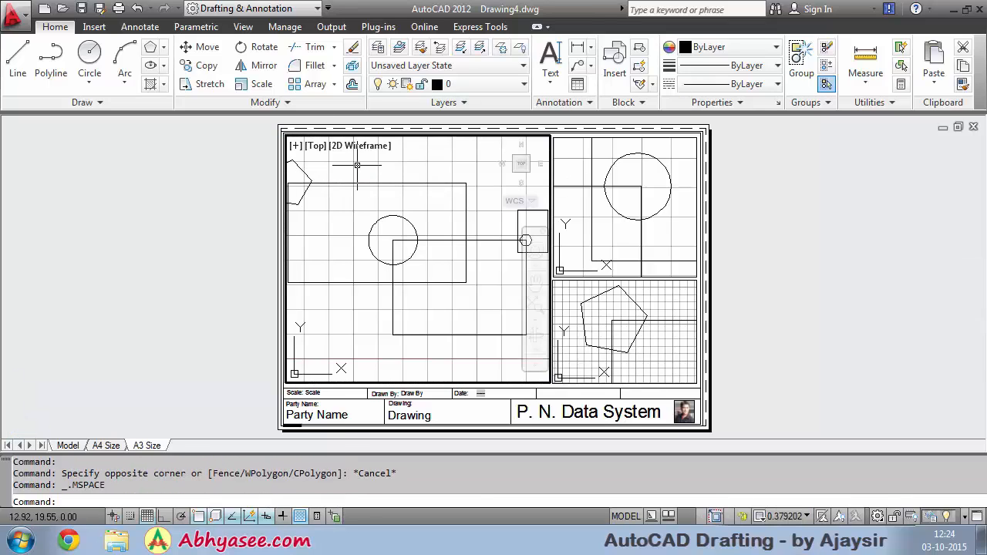
{"action": "scroll", "coordinate": [361, 180], "scroll_direction": "down", "scroll_amount": 2}
{"action": "scroll", "coordinate": [361, 180], "scroll_direction": "up", "scroll_amount": 2}
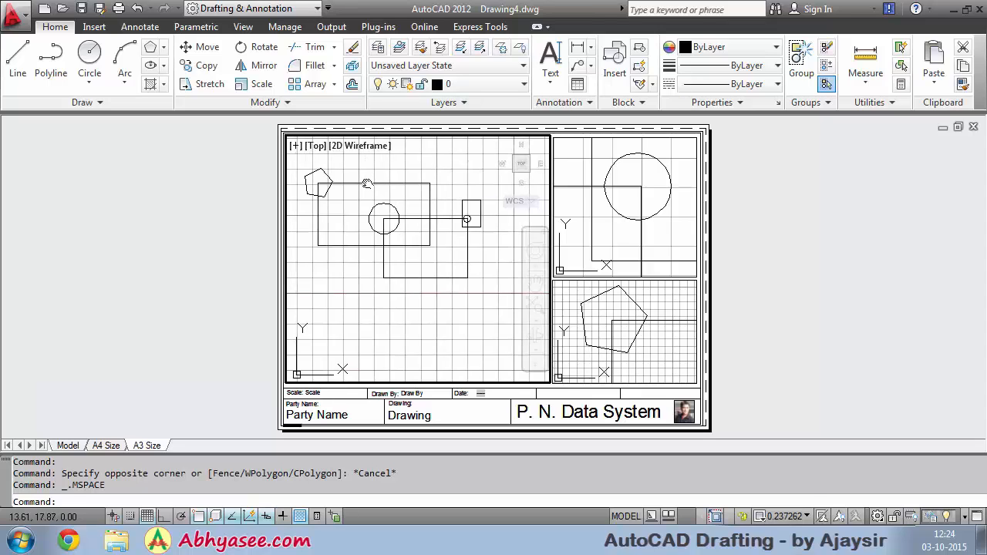
{"action": "middle_click_drag", "start_coordinate": [378, 185], "coordinate": [383, 197]}
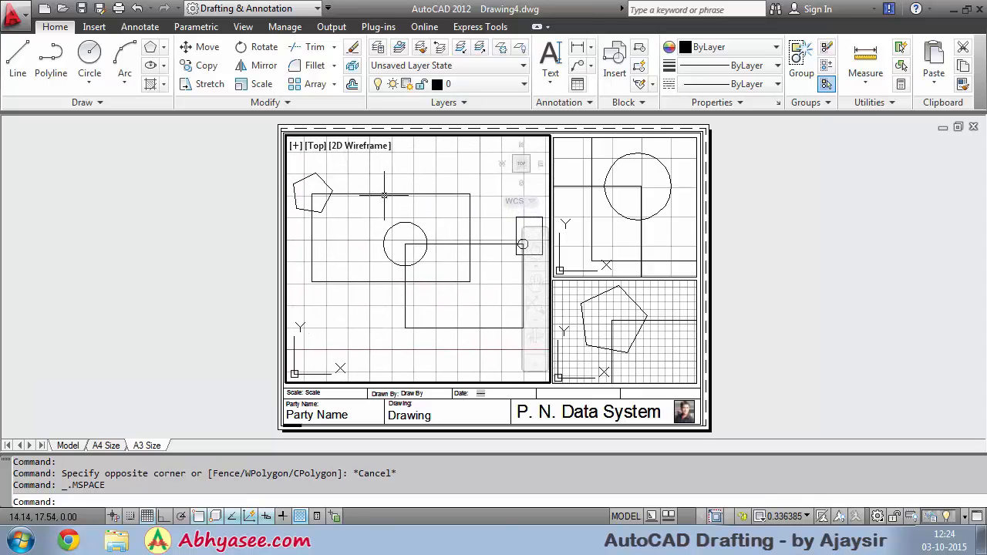
{"action": "middle_click", "coordinate": [380, 190]}
{"action": "middle_click", "coordinate": [380, 190]}
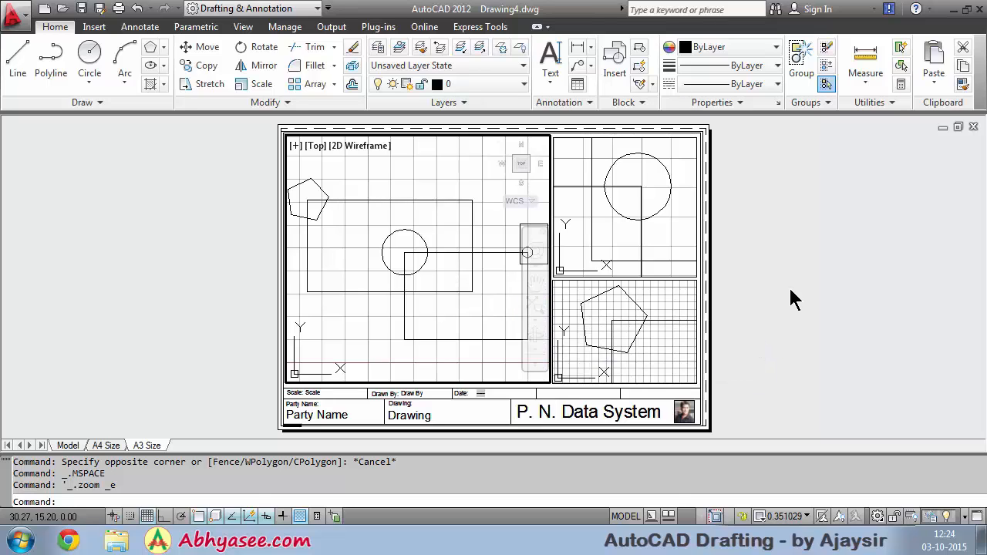
{"action": "double_click", "coordinate": [748, 251]}
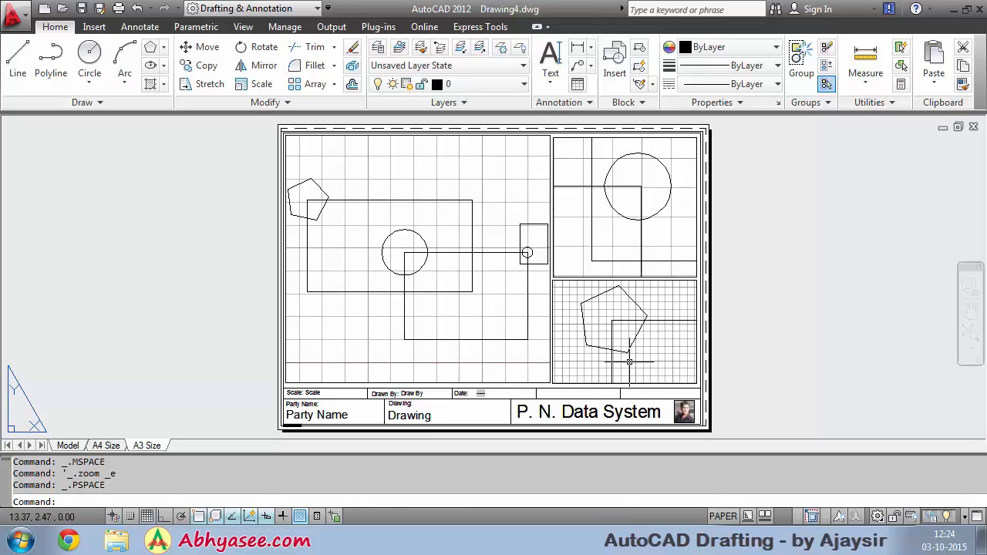
Plot the A4 Size layout with the Adobe PDF printer, using Layout as plot area, and save it as Drawing4 A4 Size (1).pdf on the Desktop
{"action": "left_click", "coordinate": [103, 446]}
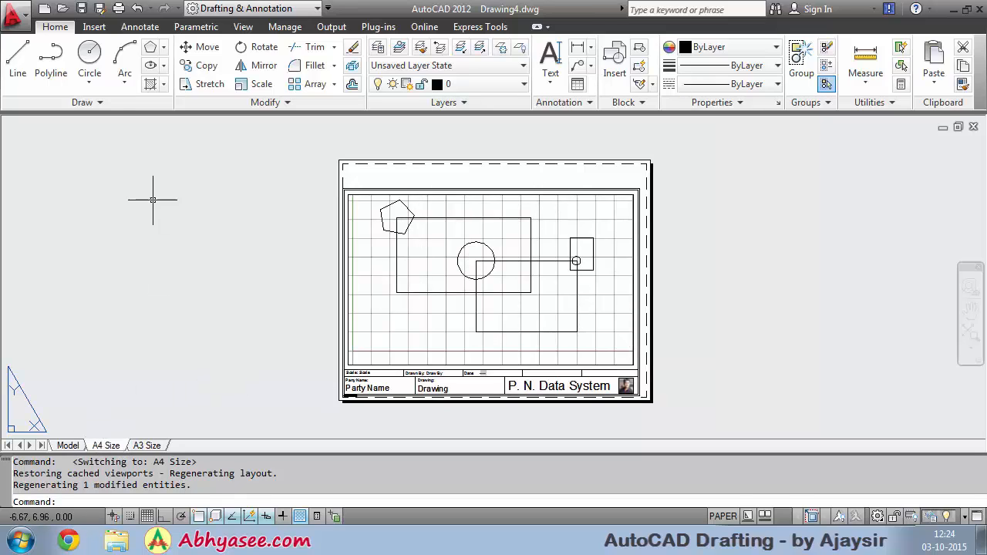
{"action": "left_click", "coordinate": [118, 10]}
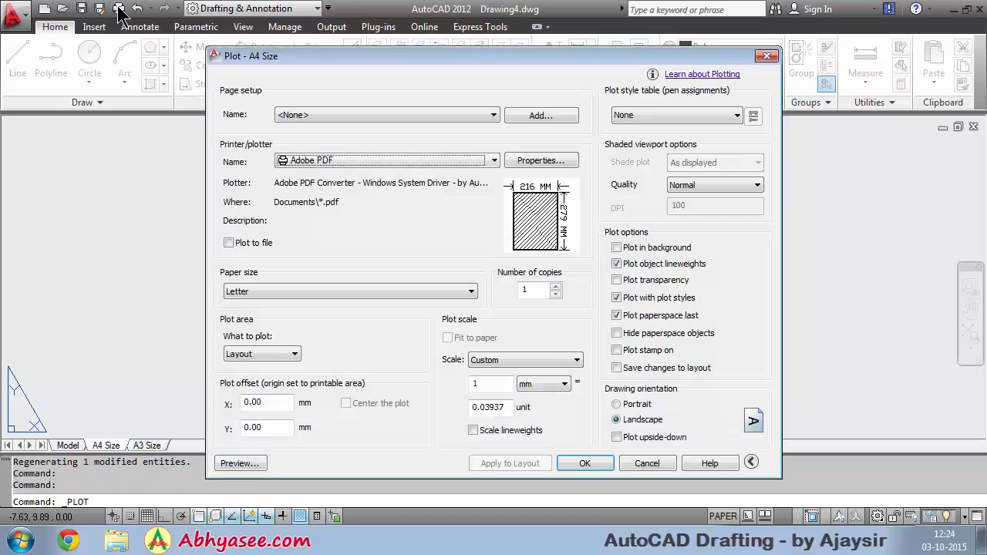
{"action": "left_click_drag", "start_coordinate": [475, 65], "coordinate": [495, 46]}
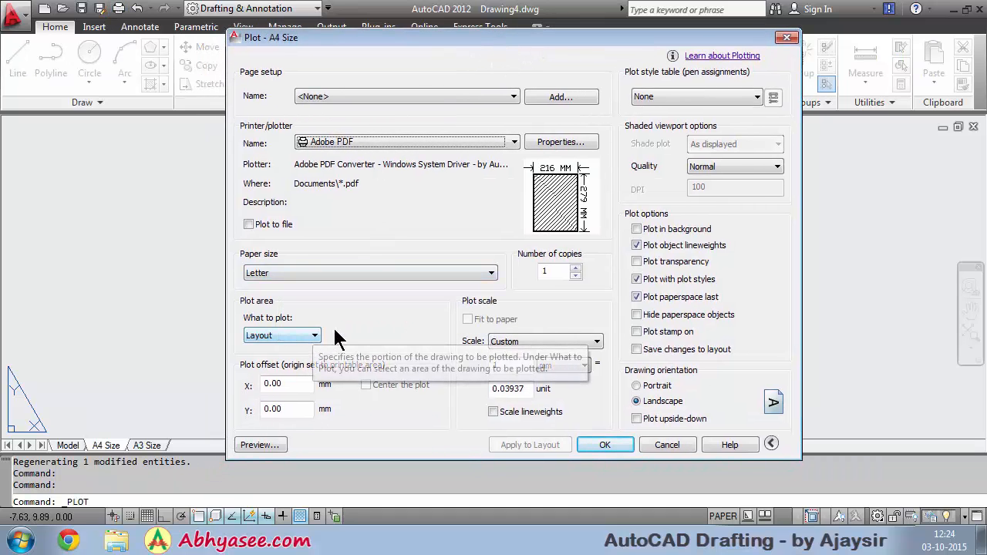
{"action": "left_click", "coordinate": [308, 337]}
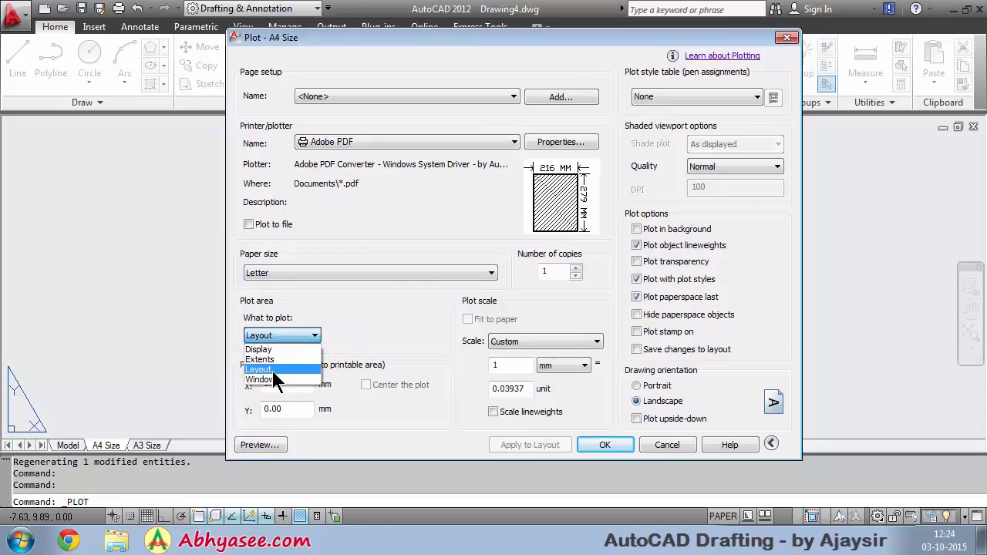
{"action": "left_click", "coordinate": [272, 368]}
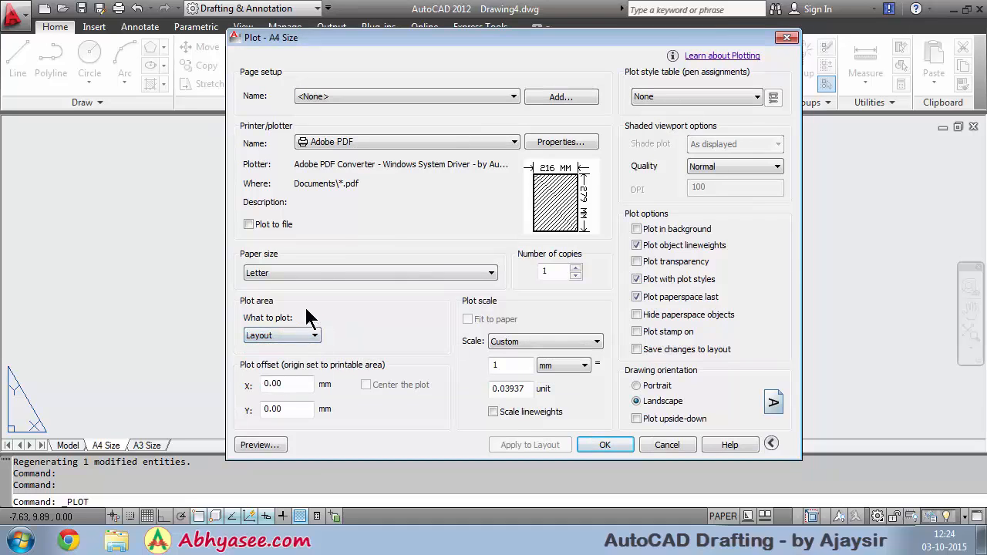
{"action": "left_click", "coordinate": [605, 448]}
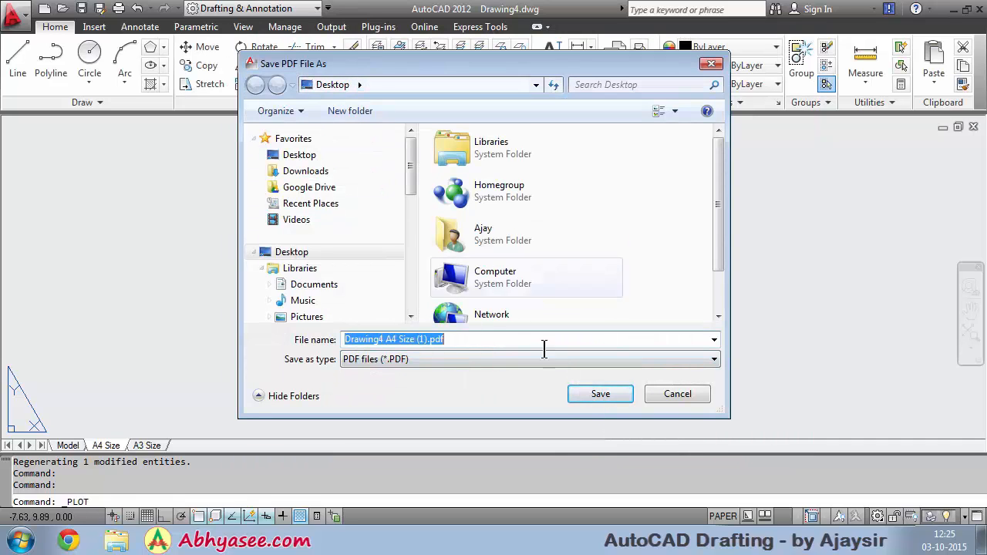
{"action": "left_click", "coordinate": [596, 397]}
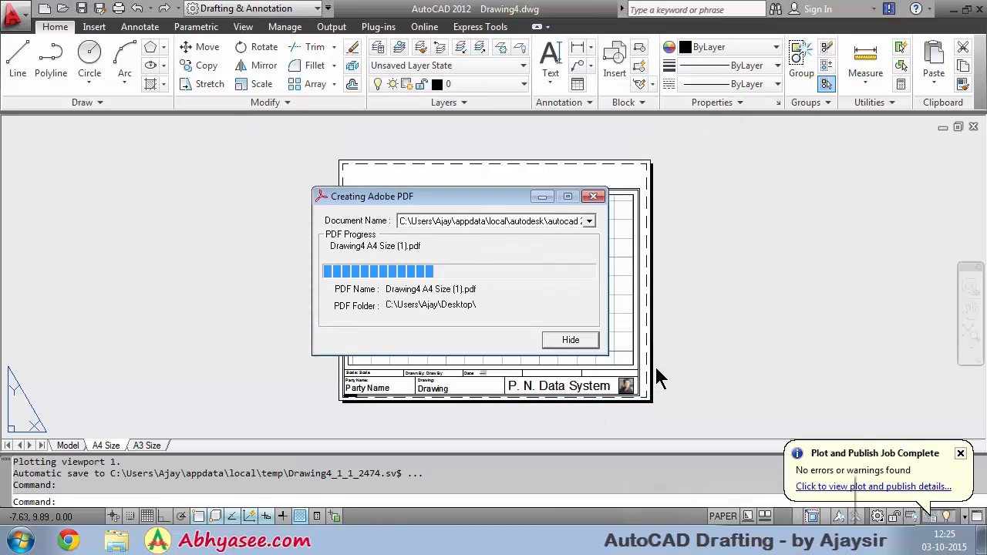
Switch to Adobe Reader, fit the plotted A4 page in the window, rotate its view counterclockwise and examine it at 100% zoom
{"action": "scroll", "coordinate": [648, 304], "scroll_direction": "down", "scroll_amount": 2}
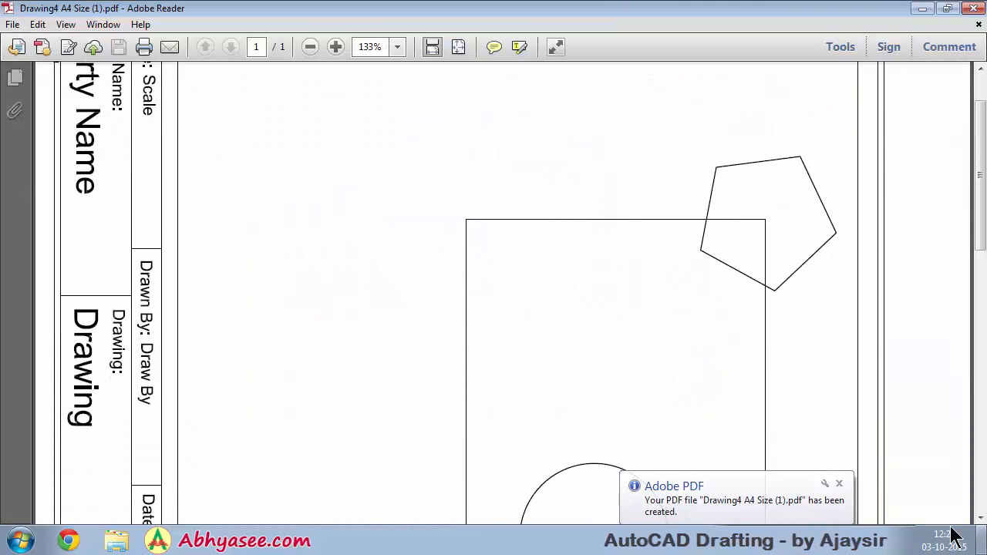
{"action": "left_click", "coordinate": [839, 483]}
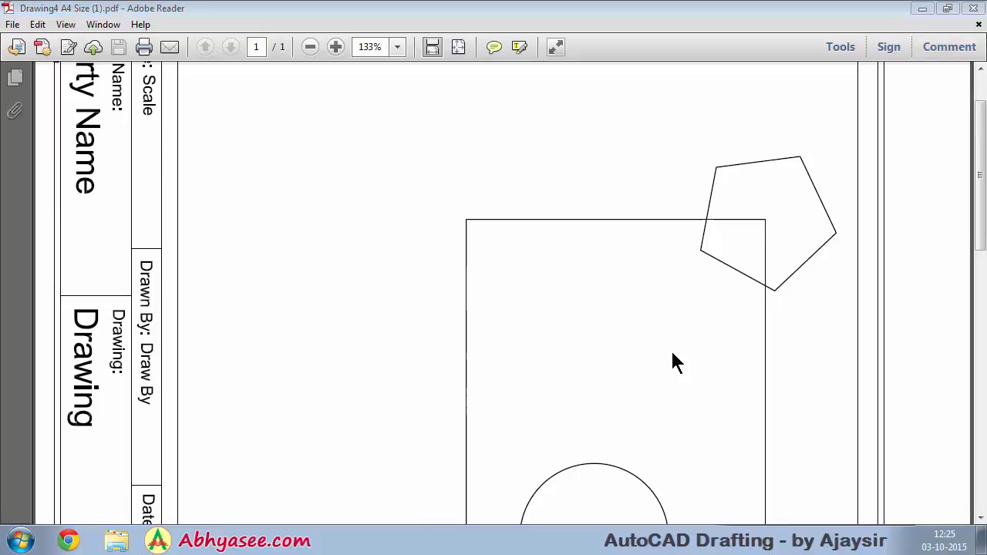
{"action": "left_click", "coordinate": [458, 47]}
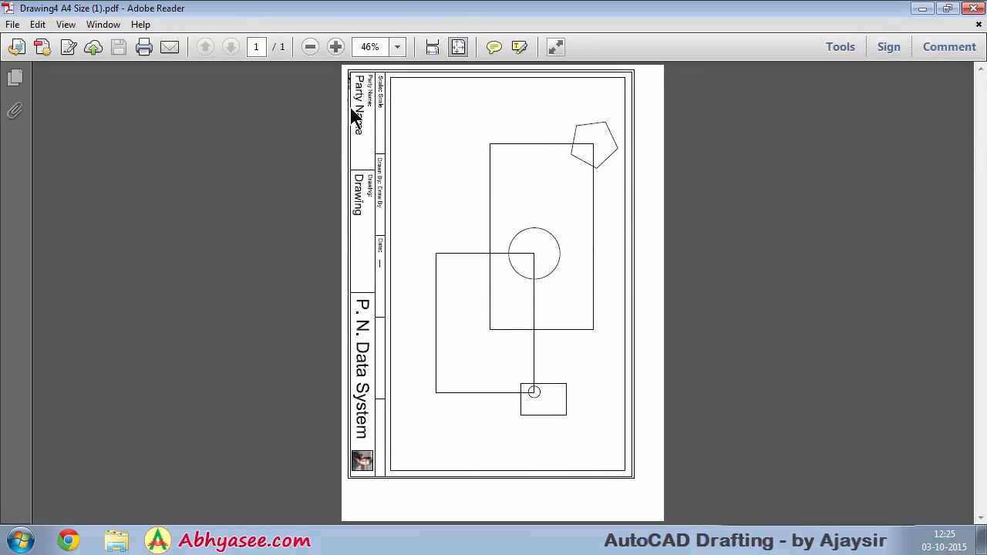
{"action": "left_click", "coordinate": [65, 26]}
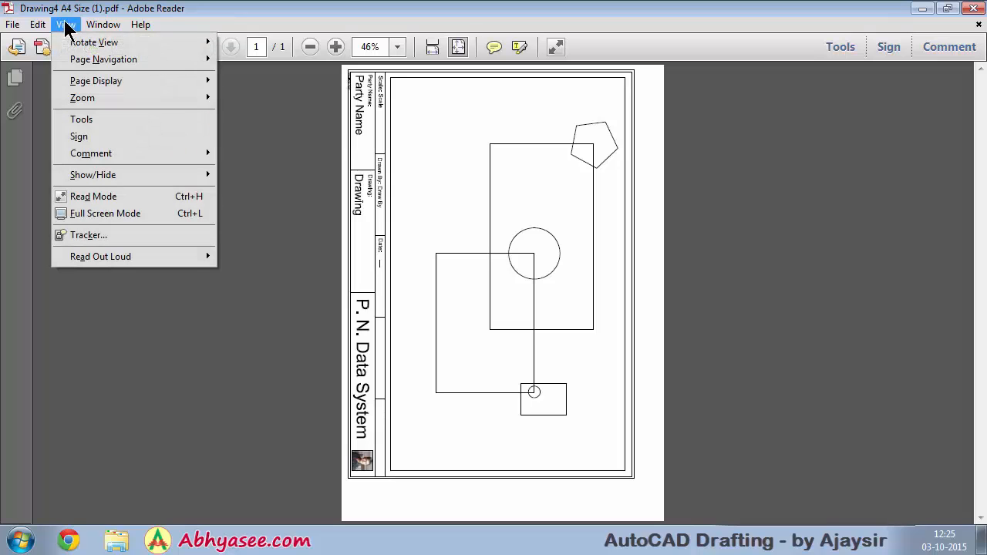
{"action": "mouse_move", "coordinate": [106, 41]}
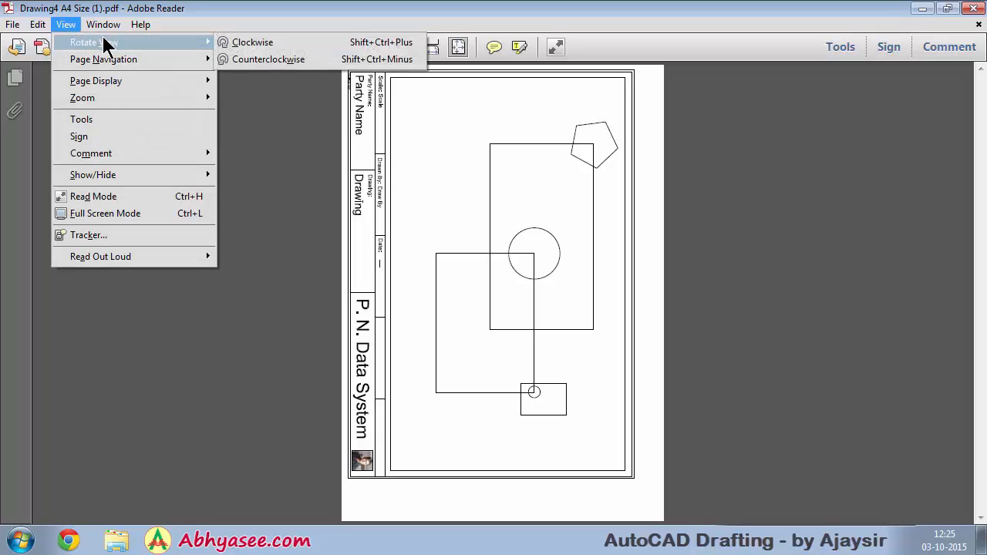
{"action": "left_click", "coordinate": [248, 62]}
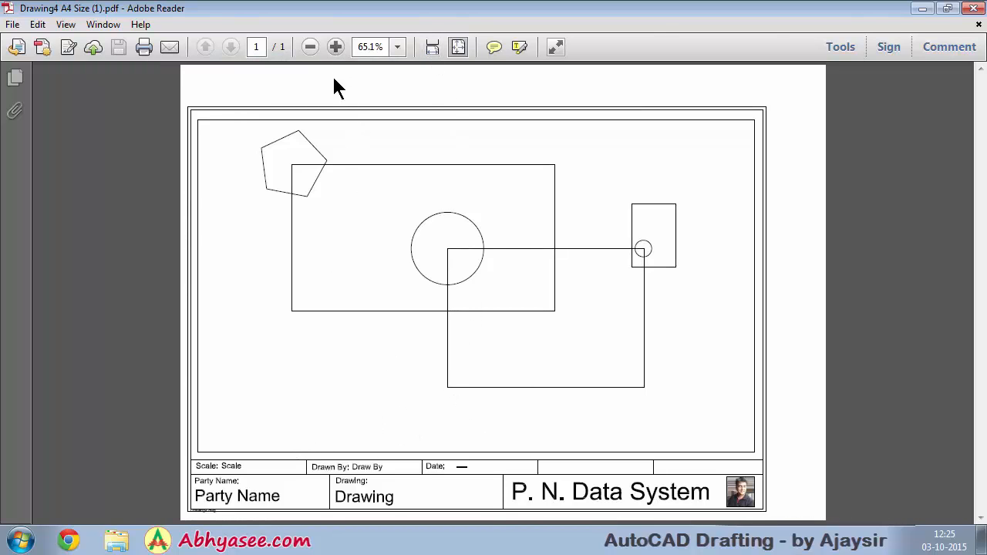
{"action": "left_click", "coordinate": [397, 47]}
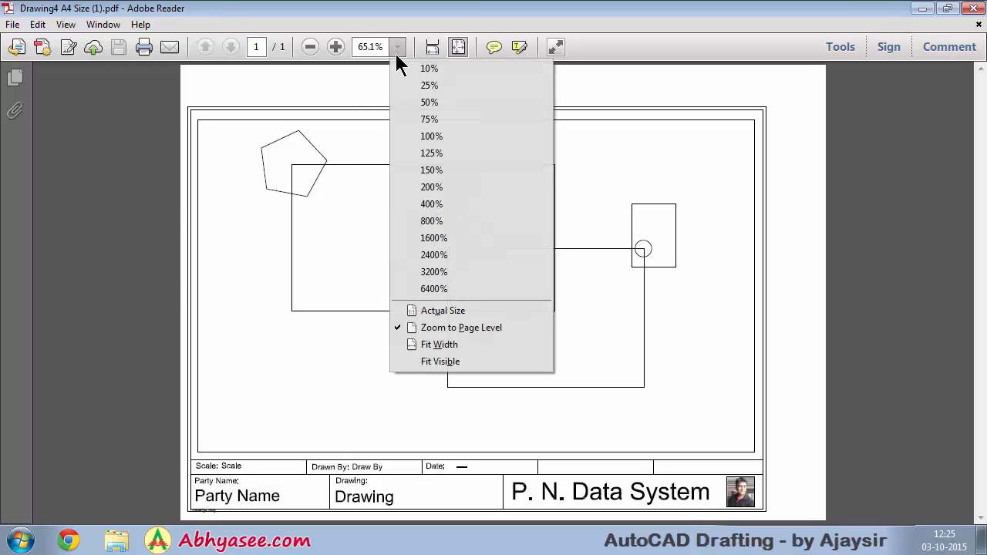
{"action": "left_click", "coordinate": [443, 137]}
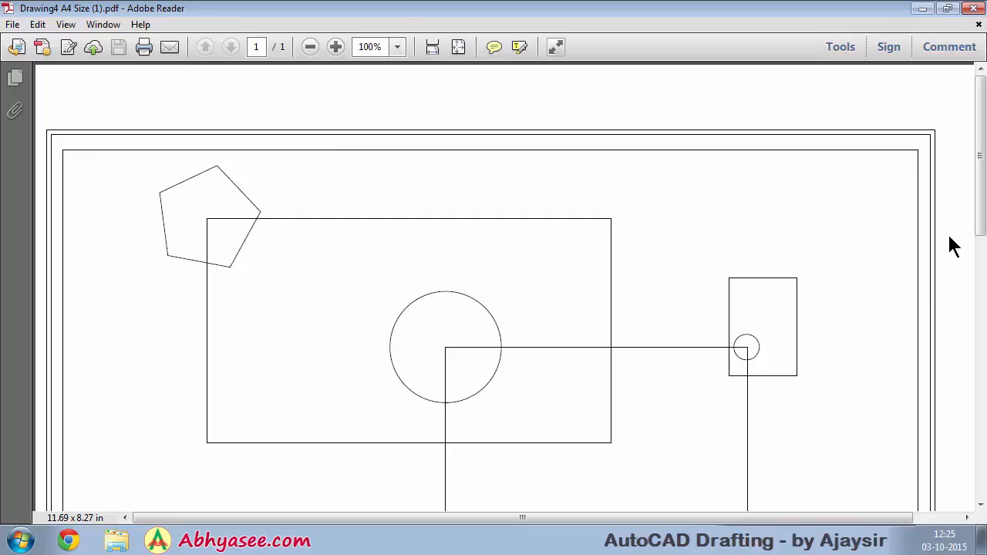
Examine the plotted A4 page down to its title block and fit the whole page in the window
{"action": "left_click_drag", "start_coordinate": [982, 227], "coordinate": [975, 480]}
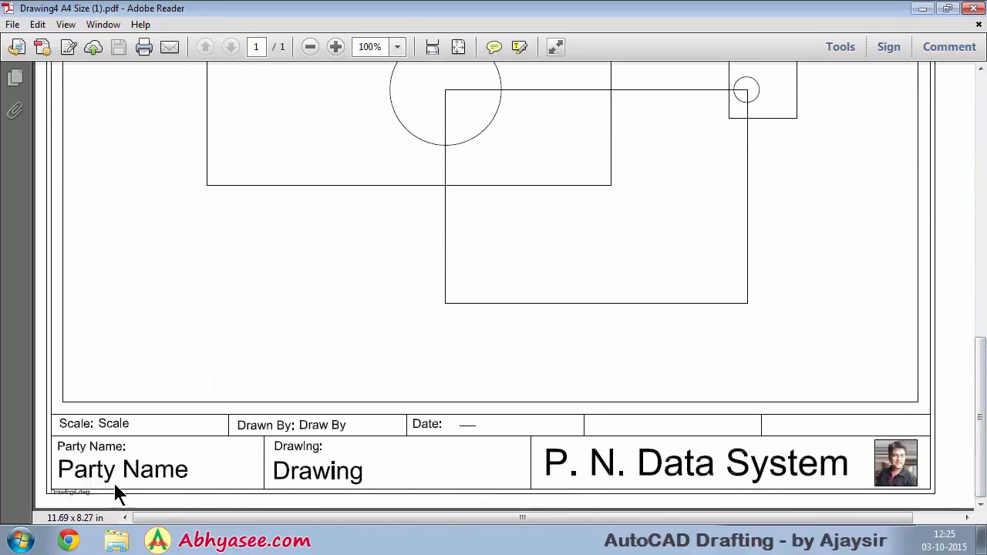
{"action": "scroll", "coordinate": [656, 260], "scroll_direction": "up", "scroll_amount": 5}
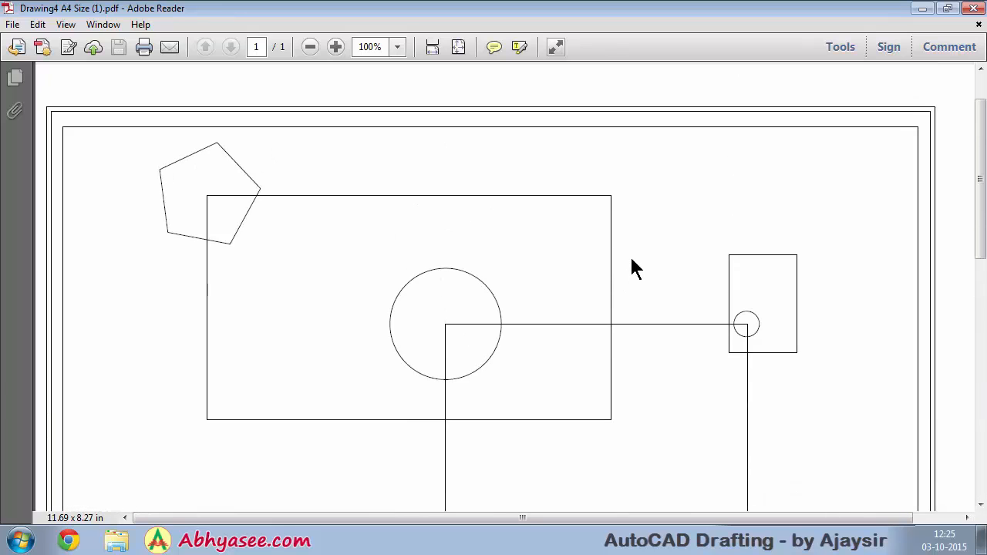
{"action": "scroll", "coordinate": [634, 263], "scroll_direction": "up", "scroll_amount": 1}
{"action": "left_click", "coordinate": [458, 47]}
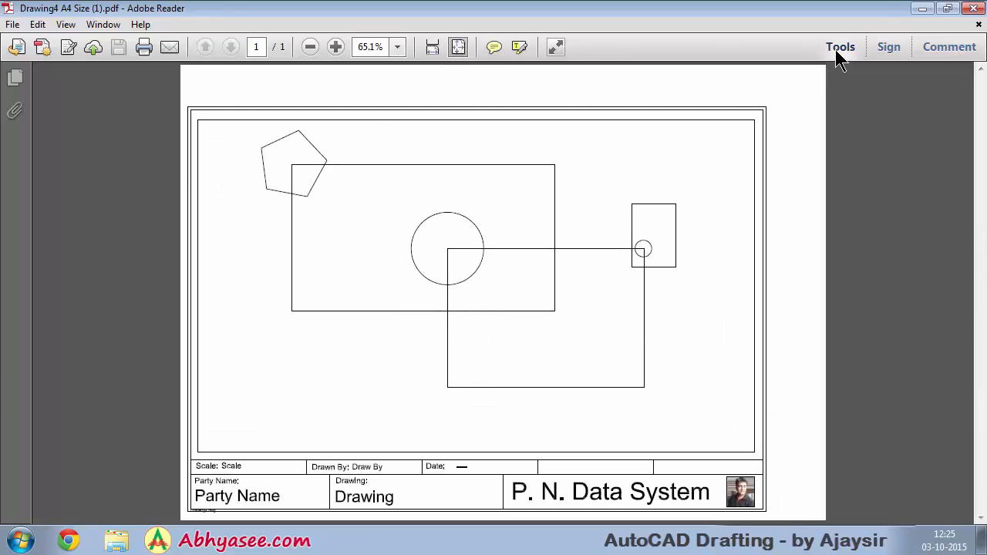
Switch back to AutoCAD and plot the A3 Size layout with the Adobe PDF printer, saving it as Drawing4 A3 Size (1).pdf on the Desktop
{"action": "left_click", "coordinate": [918, 7]}
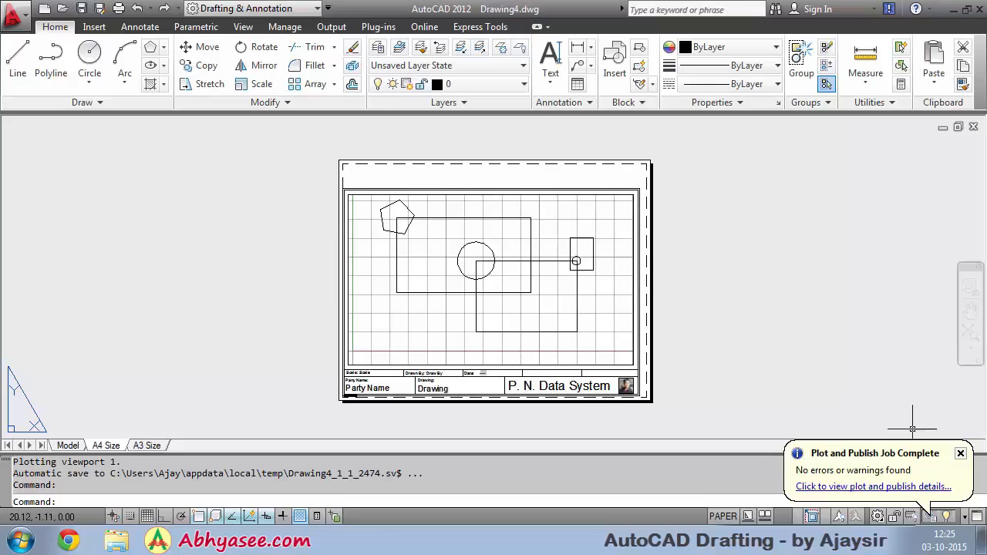
{"action": "left_click", "coordinate": [960, 453]}
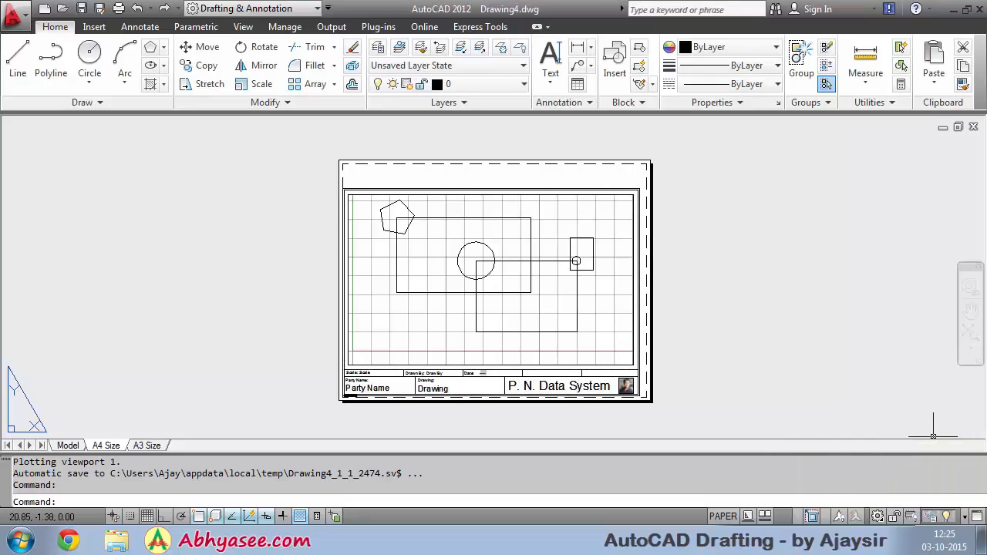
{"action": "left_click", "coordinate": [145, 447]}
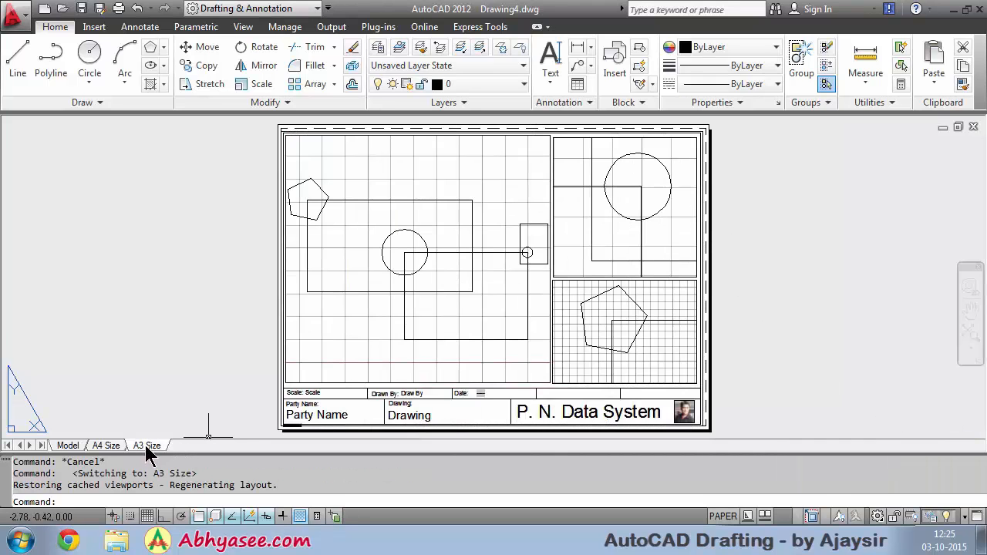
{"action": "right_click", "coordinate": [148, 452]}
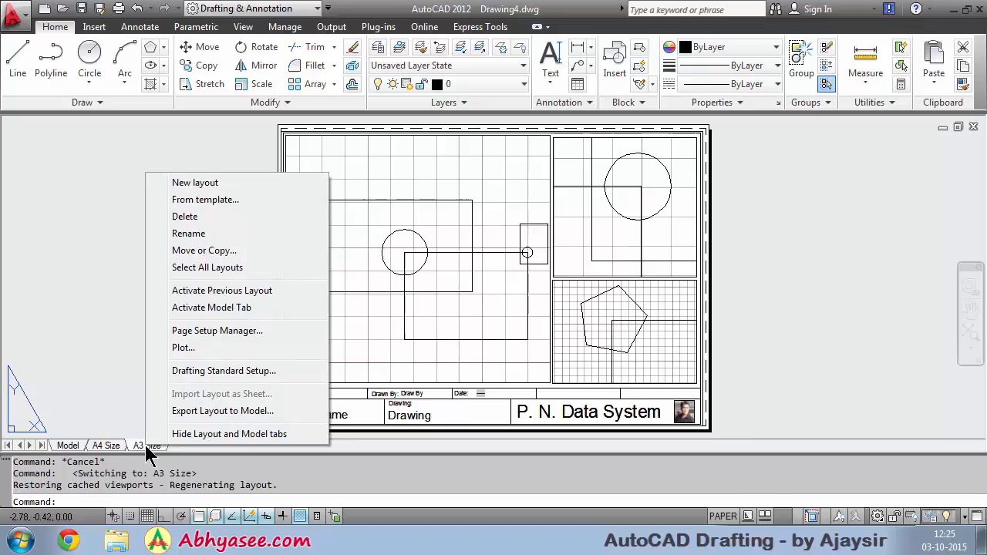
{"action": "left_click", "coordinate": [179, 348]}
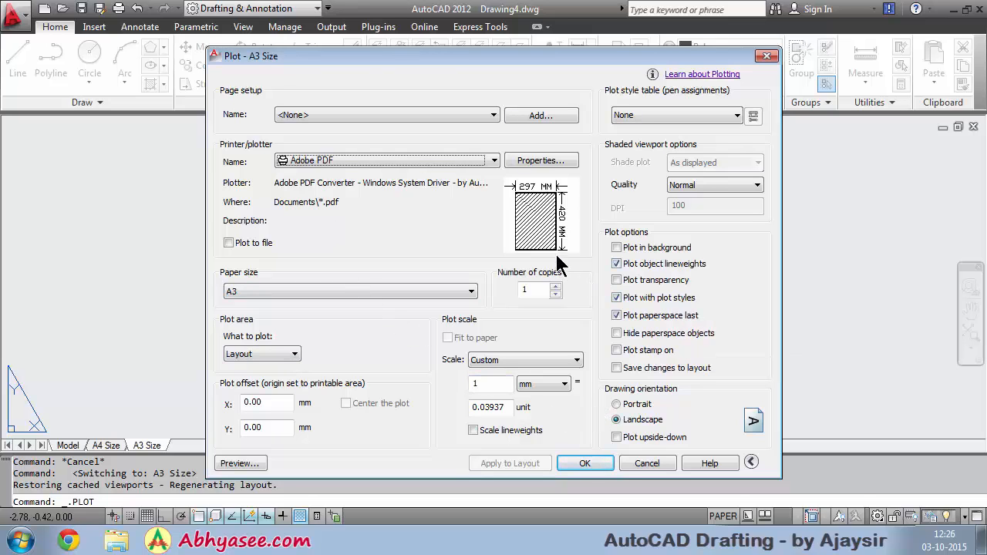
{"action": "left_click", "coordinate": [588, 462]}
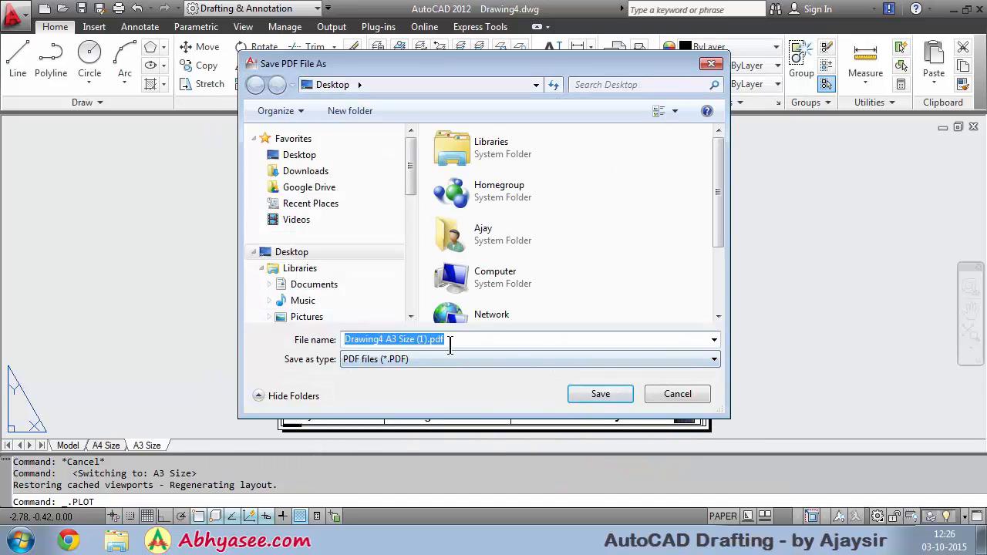
{"action": "left_click", "coordinate": [605, 400]}
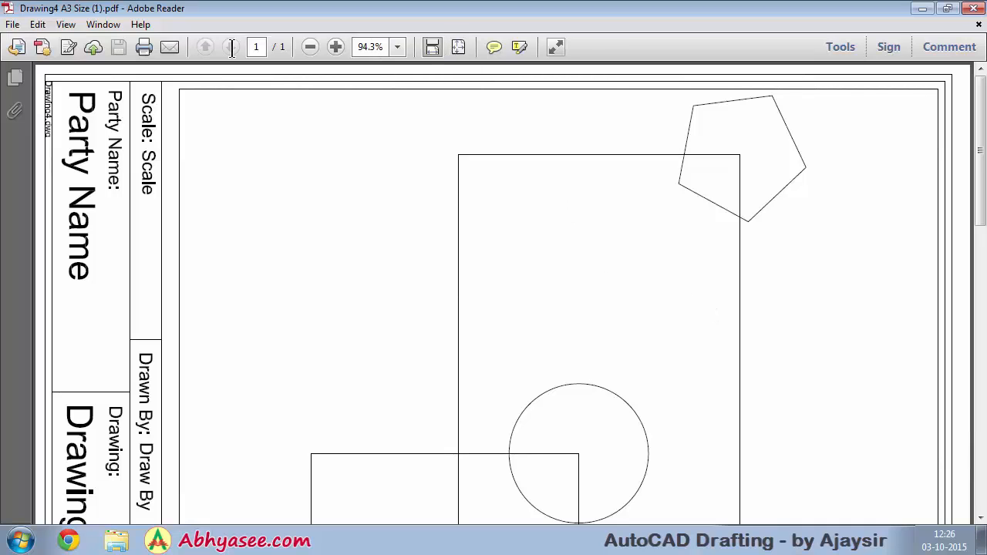
Examine the plotted A3 page in Adobe Reader, rotated counterclockwise and fitted to the window, and close it to return to AutoCAD
{"action": "left_click", "coordinate": [67, 26]}
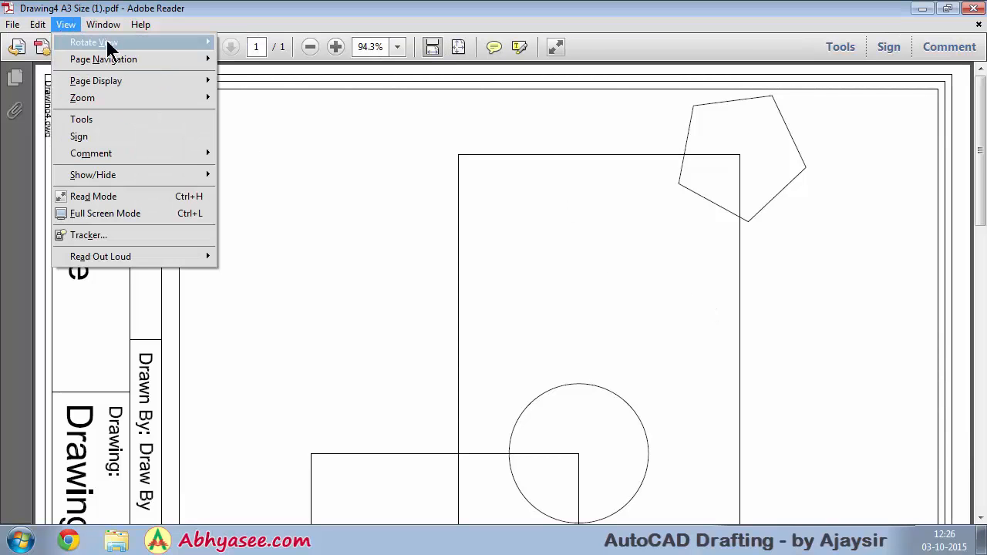
{"action": "mouse_move", "coordinate": [115, 47]}
{"action": "left_click", "coordinate": [265, 59]}
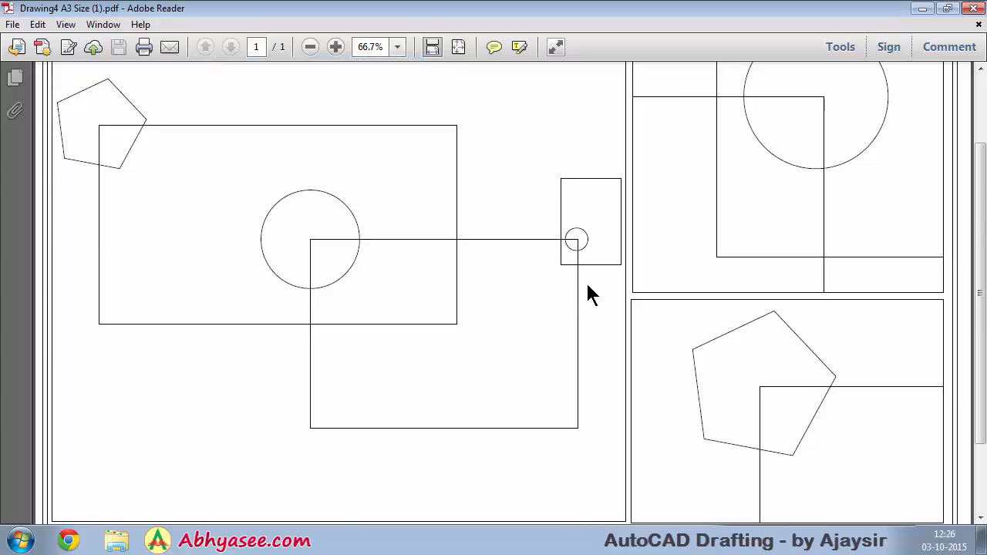
{"action": "left_click", "coordinate": [458, 49]}
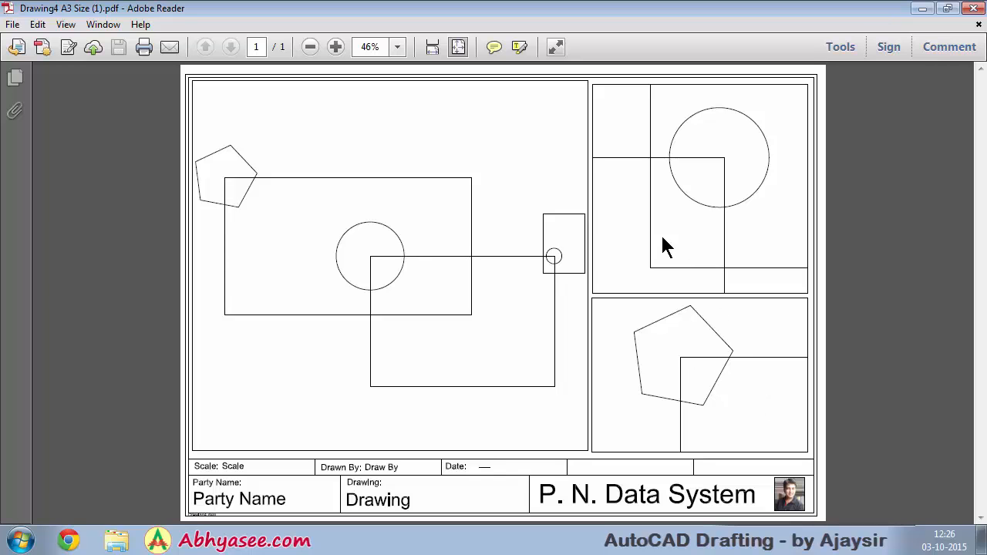
{"action": "left_click", "coordinate": [976, 11]}
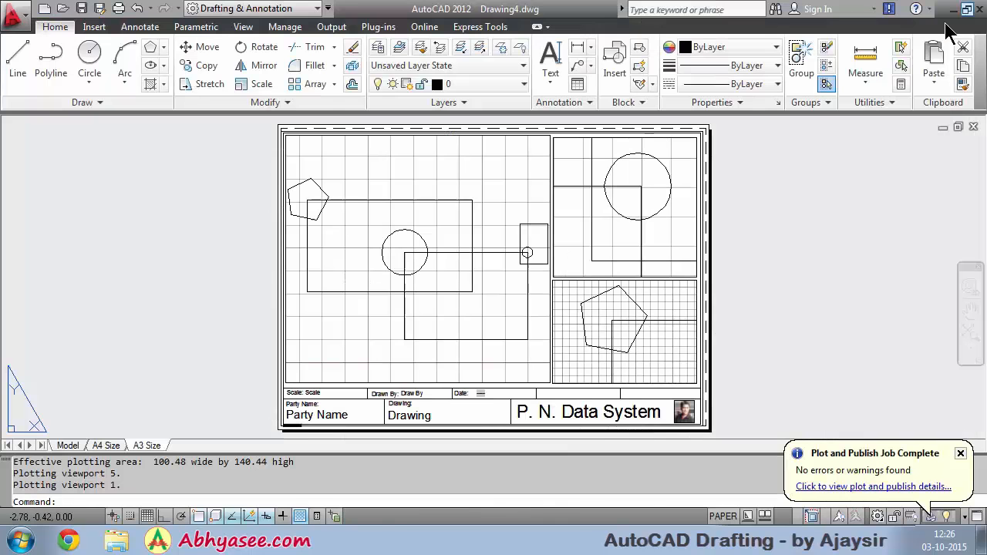
{"action": "left_click", "coordinate": [961, 454]}
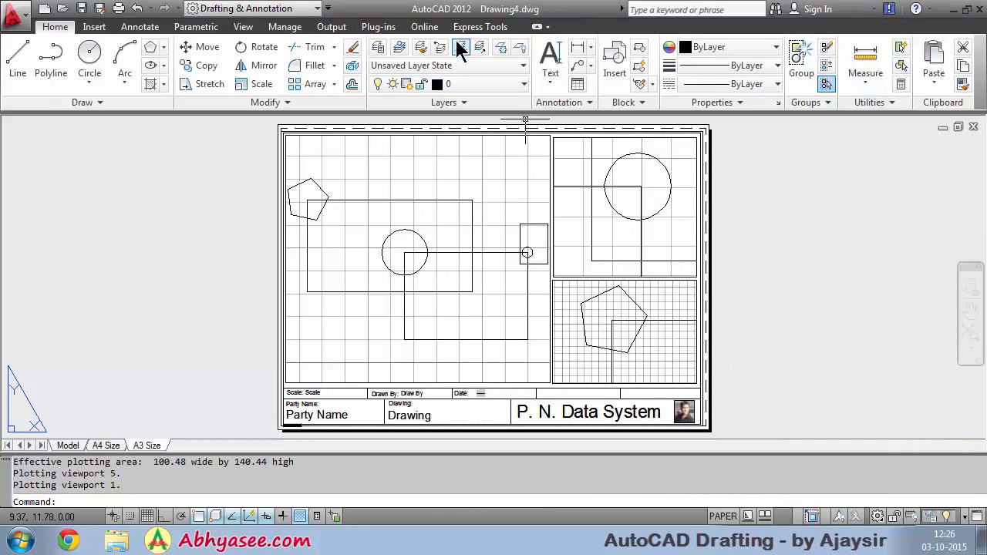
Compare the A4 Size layout, the model space drawing and the A3 Size layout
{"action": "left_click", "coordinate": [106, 445]}
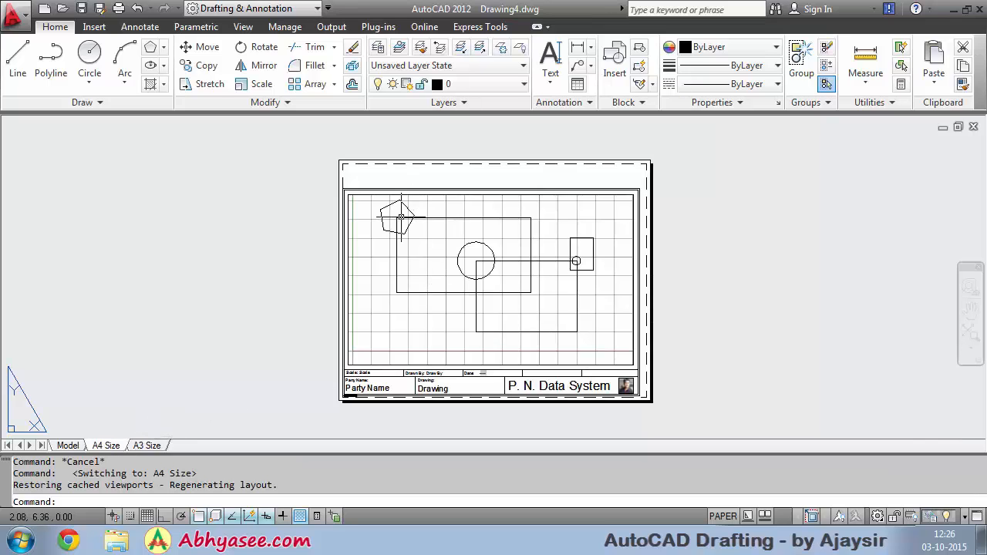
{"action": "left_click", "coordinate": [68, 446]}
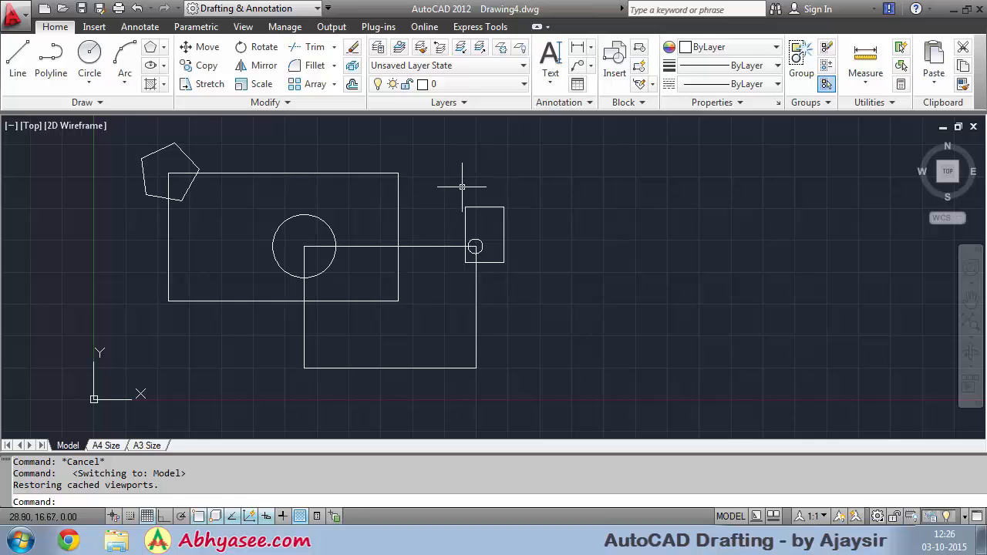
{"action": "left_click", "coordinate": [106, 446]}
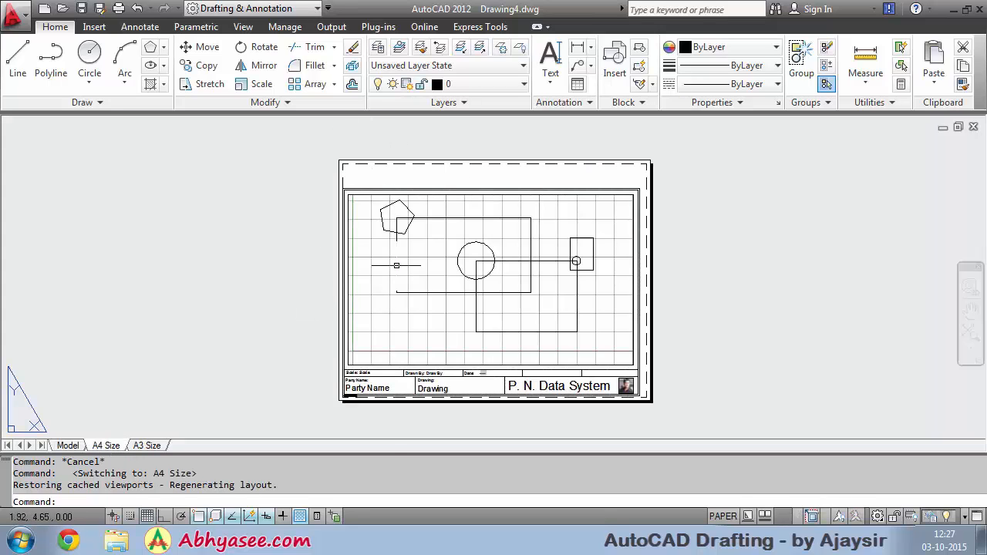
{"action": "left_click", "coordinate": [147, 446]}
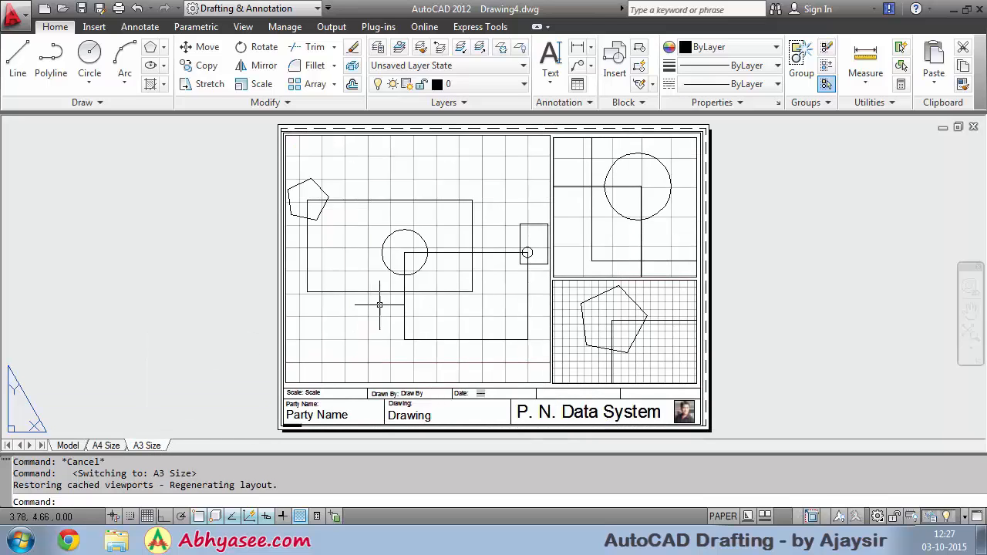
Add a new layout to the drawing, open it and delete its default viewport
{"action": "right_click", "coordinate": [141, 451]}
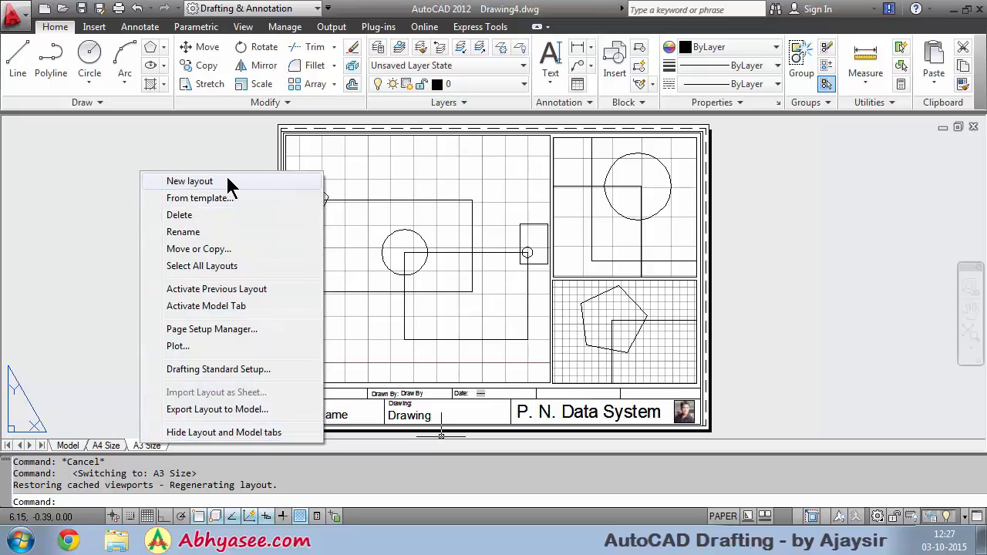
{"action": "left_click", "coordinate": [195, 185]}
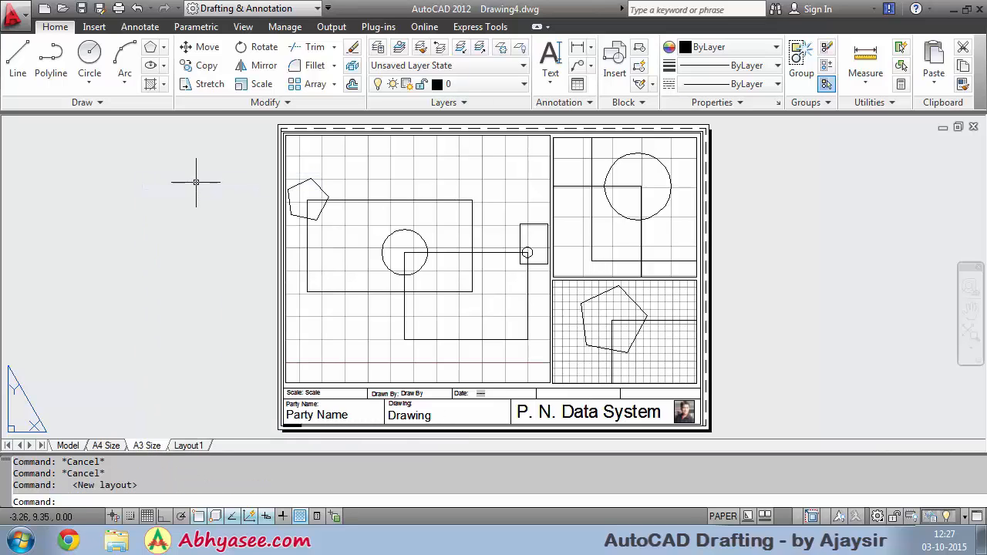
{"action": "left_click", "coordinate": [189, 446]}
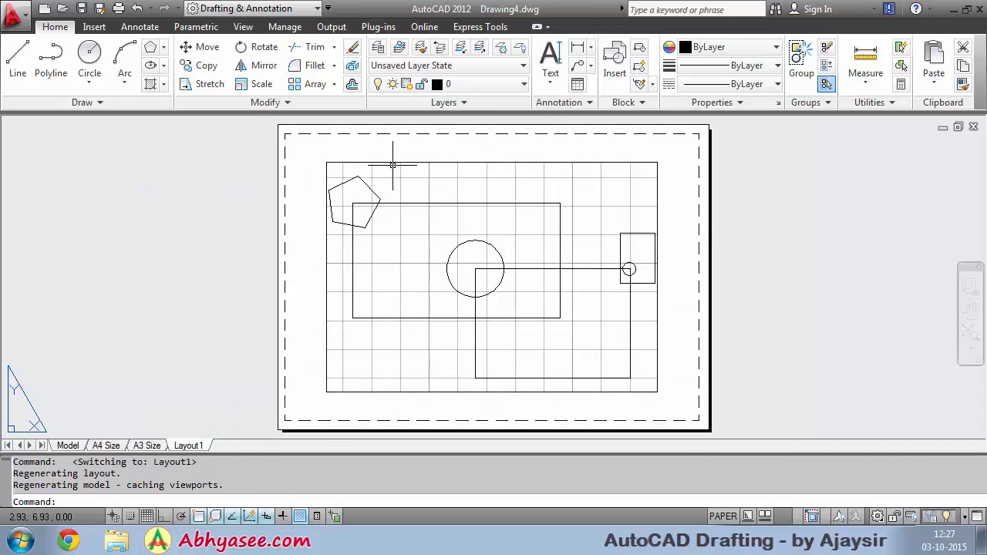
{"action": "left_click", "coordinate": [633, 162]}
{"action": "key", "text": "Delete"}
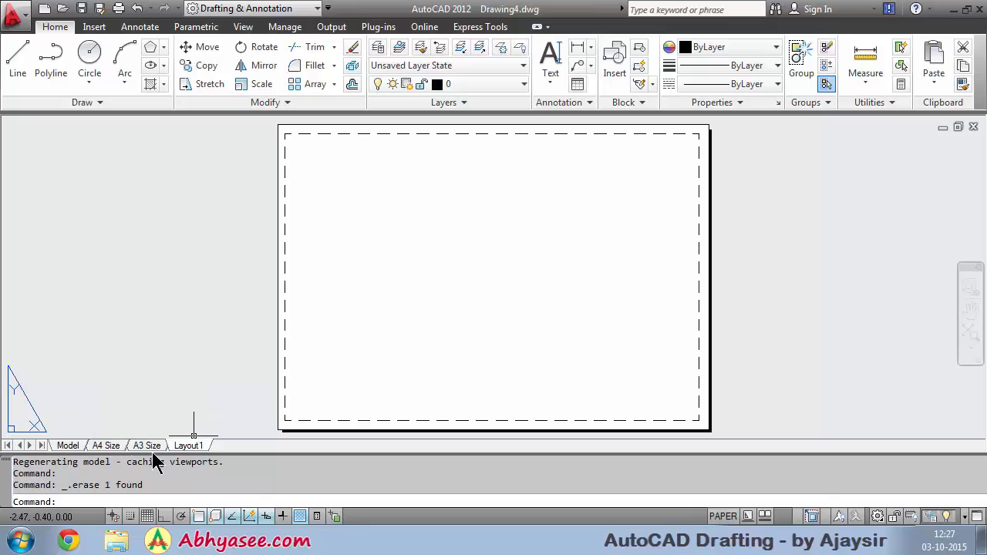
Compare the A4 Size layout with the empty Layout1 and return to the A3 Size layout
{"action": "left_click", "coordinate": [108, 445]}
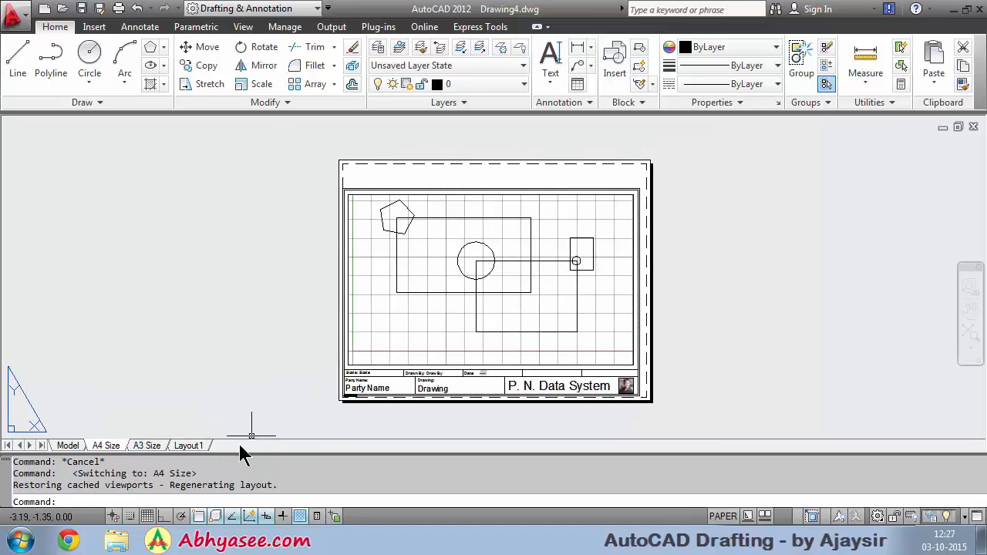
{"action": "left_click", "coordinate": [181, 446]}
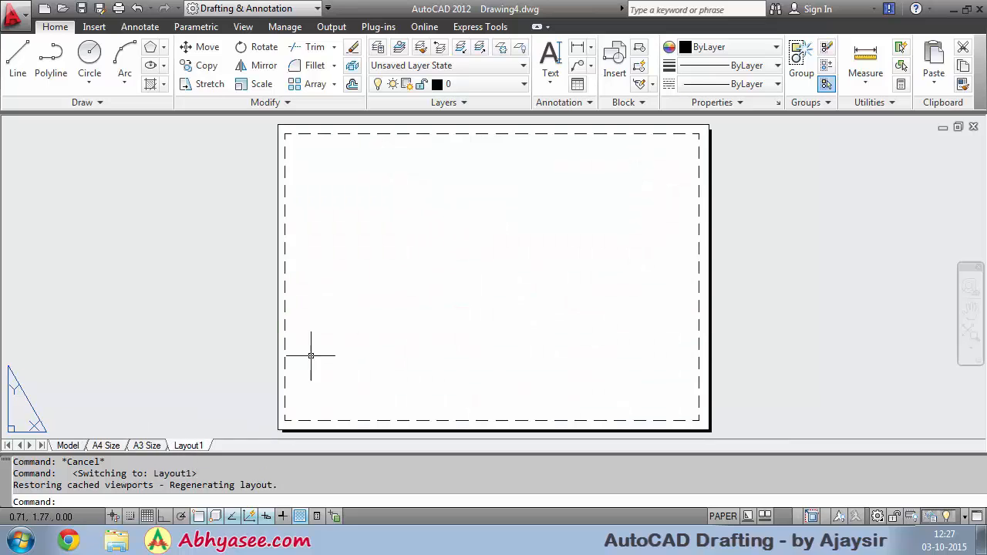
{"action": "left_click", "coordinate": [100, 447]}
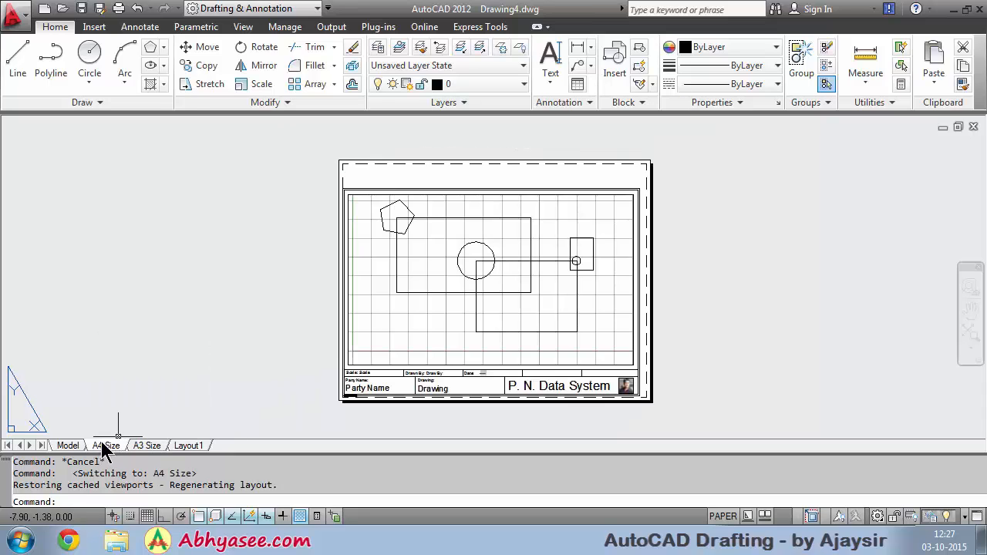
{"action": "left_click", "coordinate": [141, 449]}
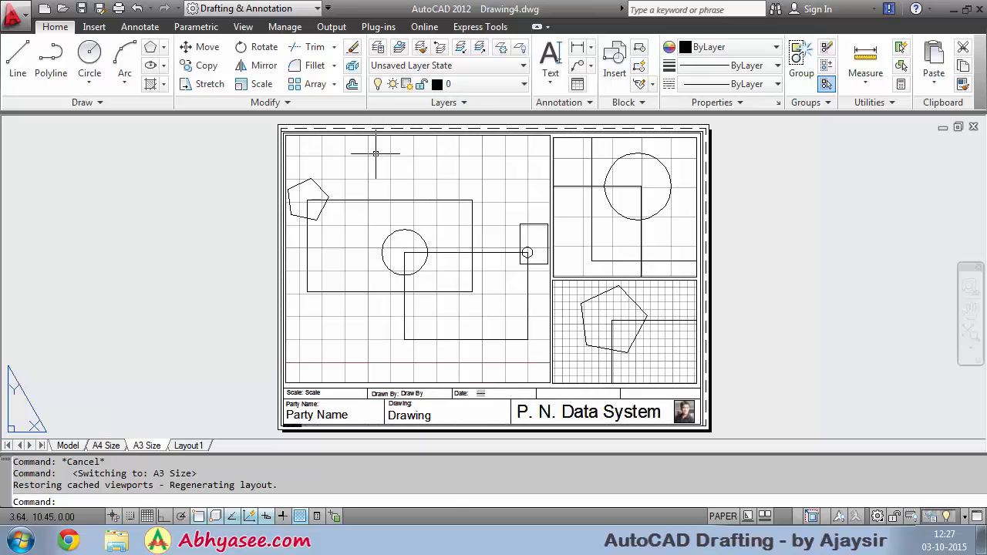
Try scales of 1:10 and 1:30 on the upper-right viewport of the A3 Size layout
{"action": "left_click", "coordinate": [245, 28]}
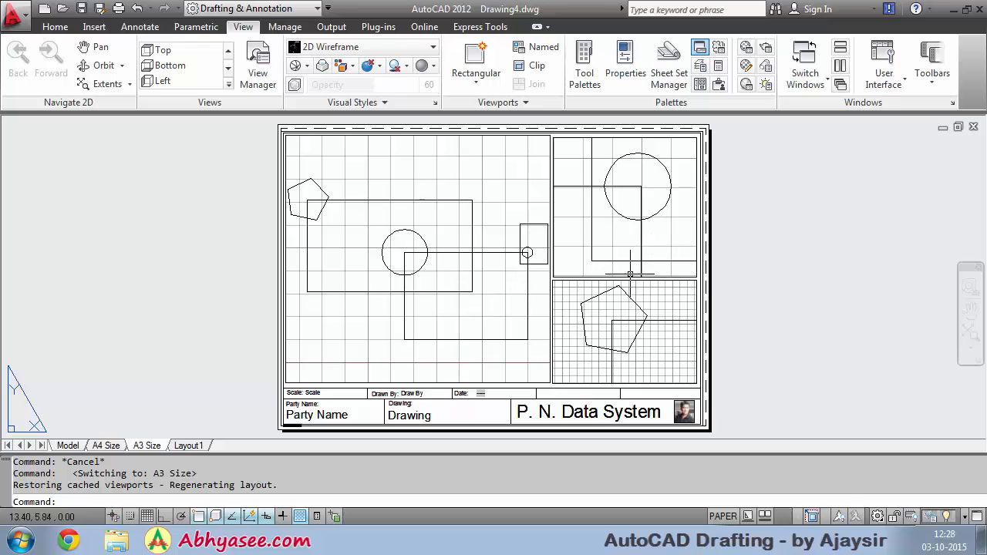
{"action": "left_click", "coordinate": [560, 276]}
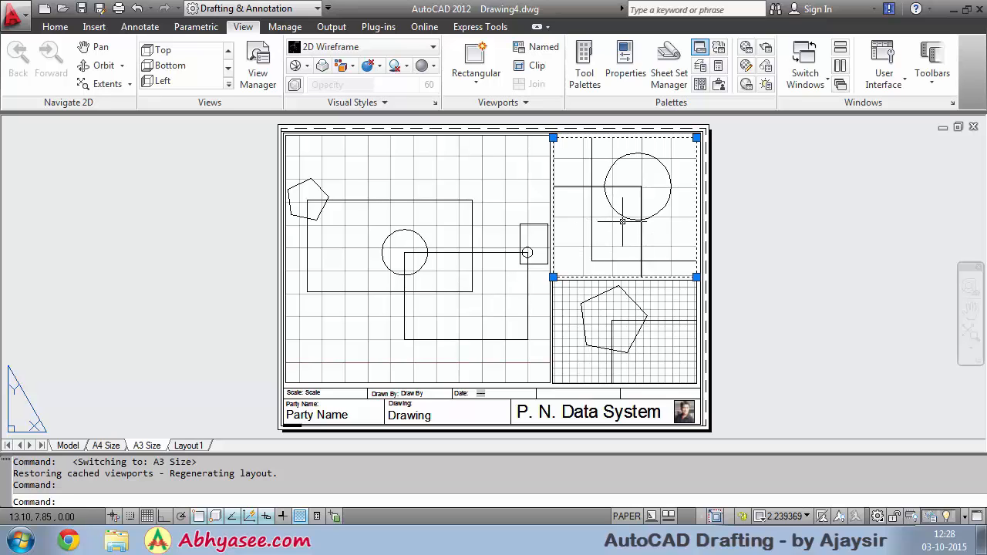
{"action": "left_click", "coordinate": [807, 517]}
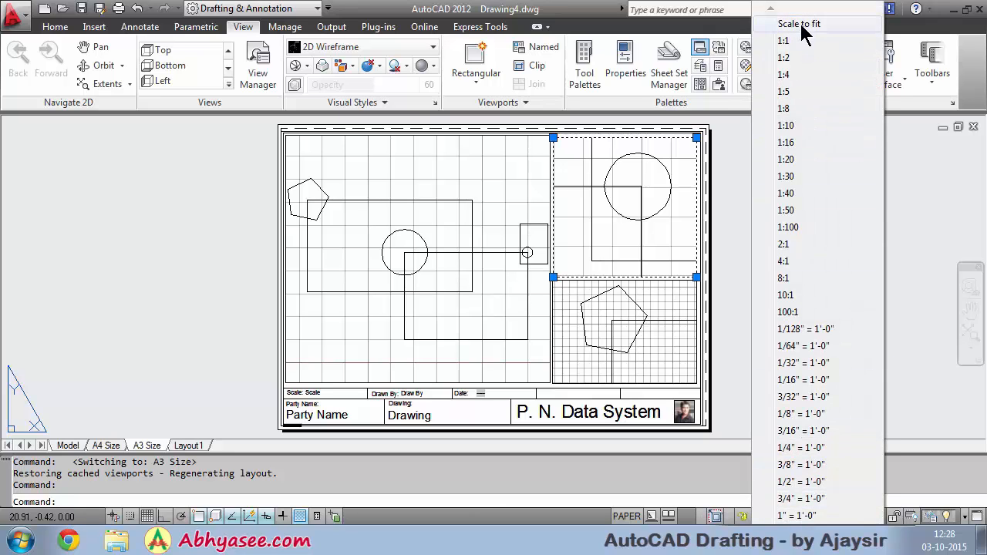
{"action": "left_click", "coordinate": [786, 126]}
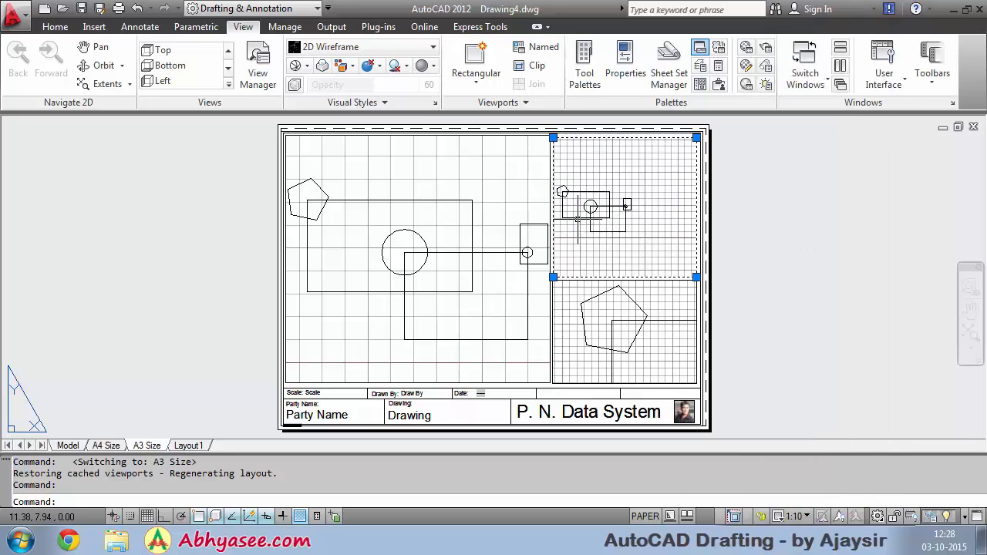
{"action": "left_click", "coordinate": [799, 515]}
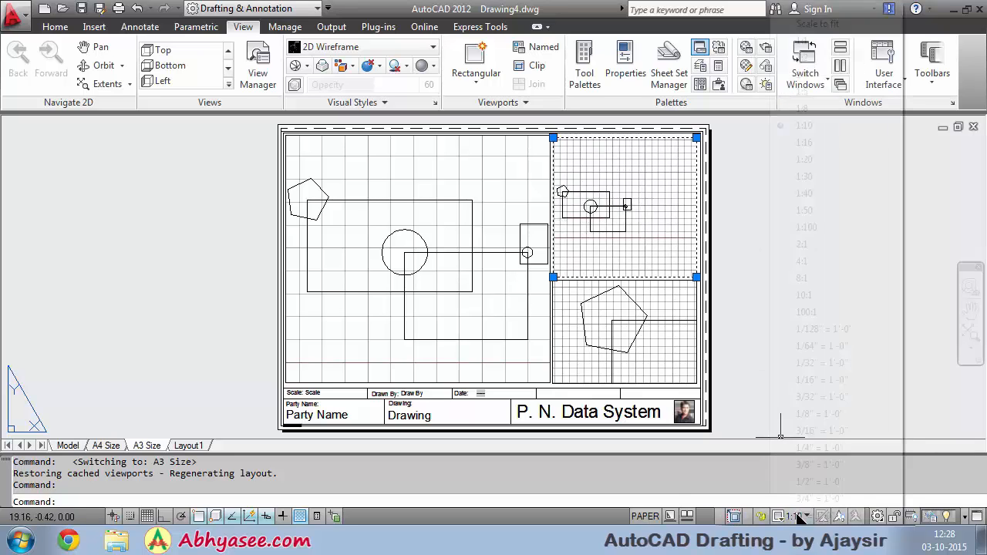
{"action": "left_click", "coordinate": [809, 173]}
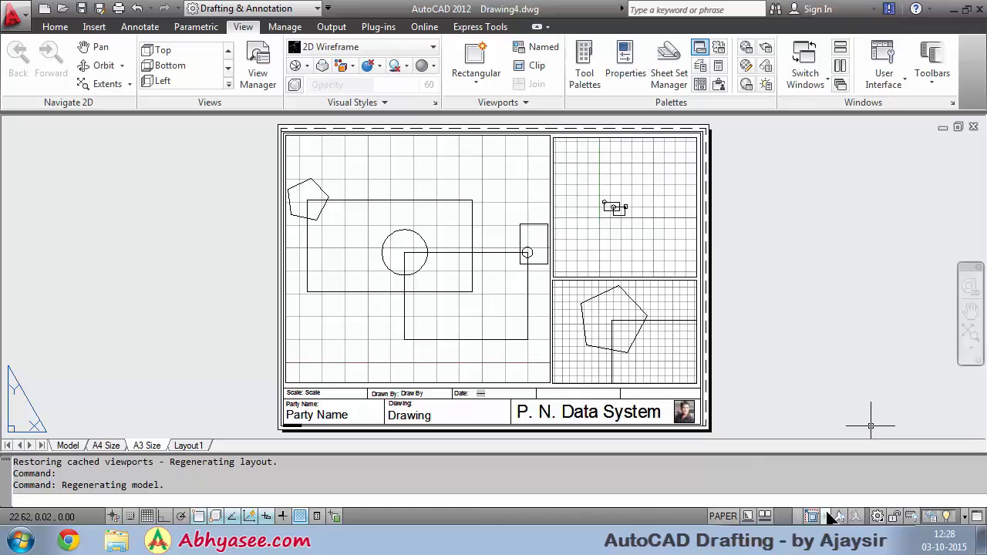
Set the scale of the A3 Size layout's upper-right viewport to 1:1
{"action": "left_click", "coordinate": [552, 237]}
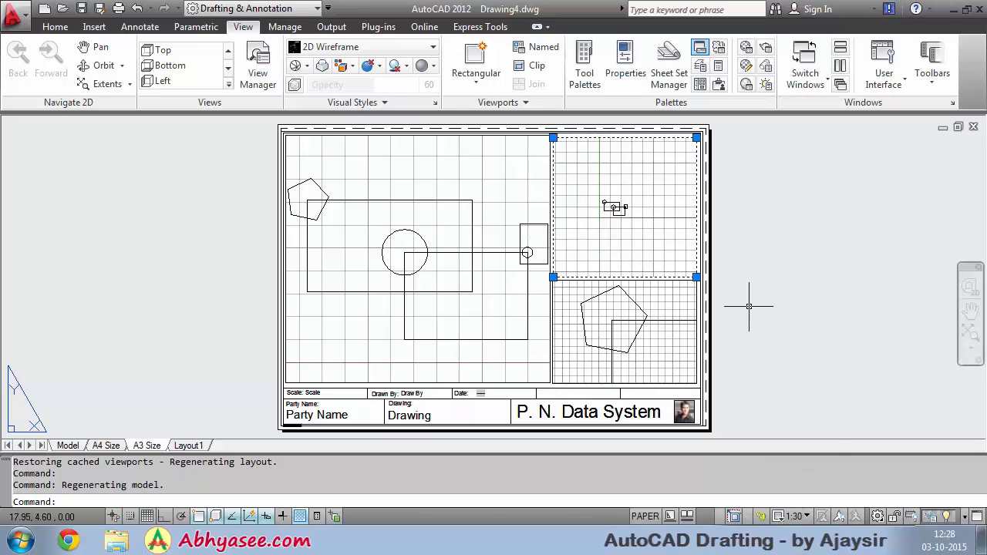
{"action": "left_click", "coordinate": [806, 516]}
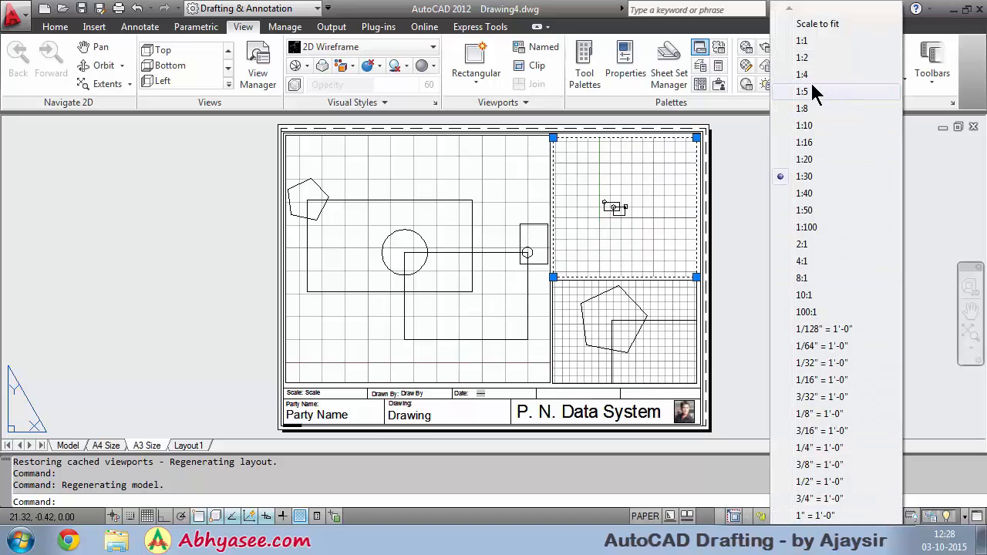
{"action": "left_click", "coordinate": [804, 40]}
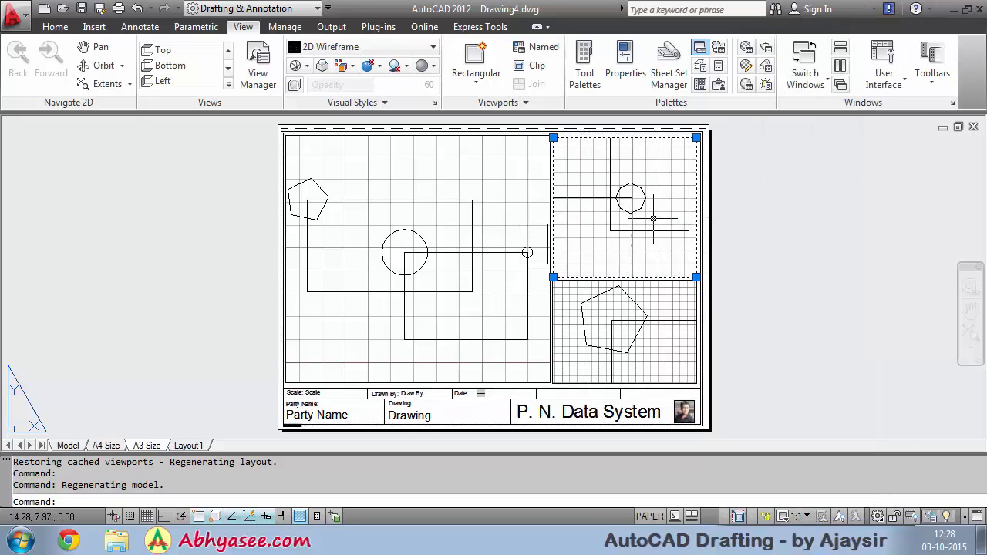
Activate the upper-right viewport, zoom in and reposition its view around the small circle, and return to paper space
{"action": "scroll", "coordinate": [630, 202], "scroll_direction": "up", "scroll_amount": 2}
{"action": "scroll", "coordinate": [630, 203], "scroll_direction": "down", "scroll_amount": 2}
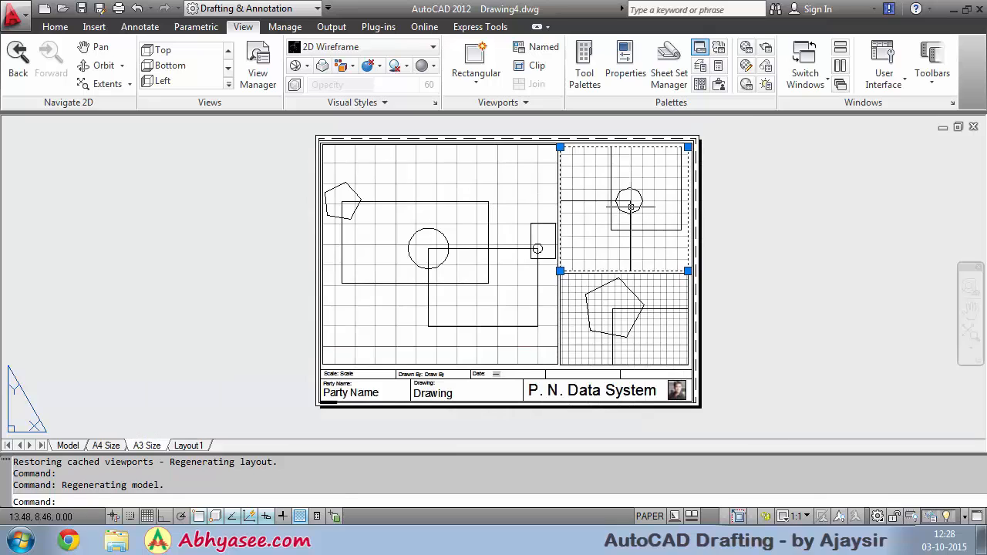
{"action": "double_click", "coordinate": [635, 206]}
{"action": "scroll", "coordinate": [634, 222], "scroll_direction": "up", "scroll_amount": 2}
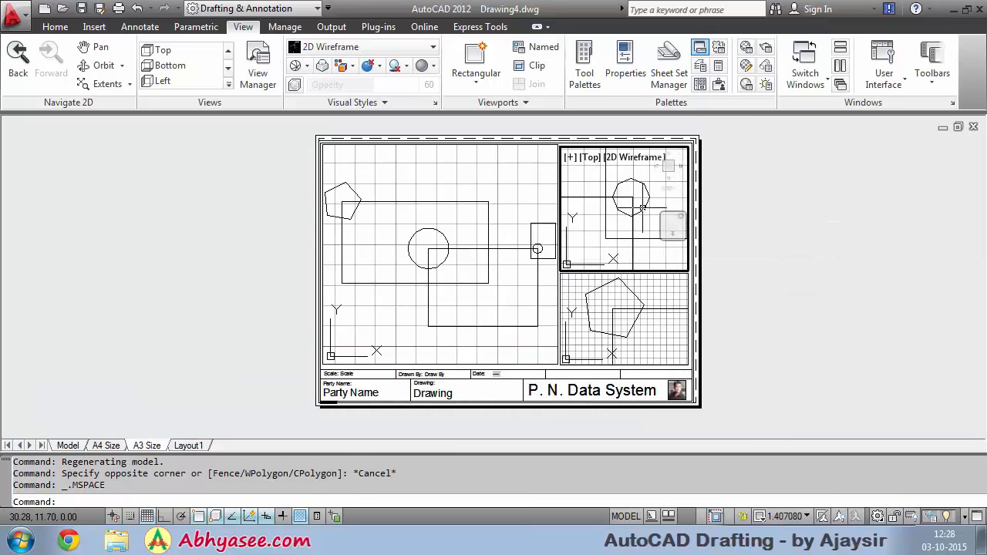
{"action": "scroll", "coordinate": [633, 222], "scroll_direction": "down", "scroll_amount": 2}
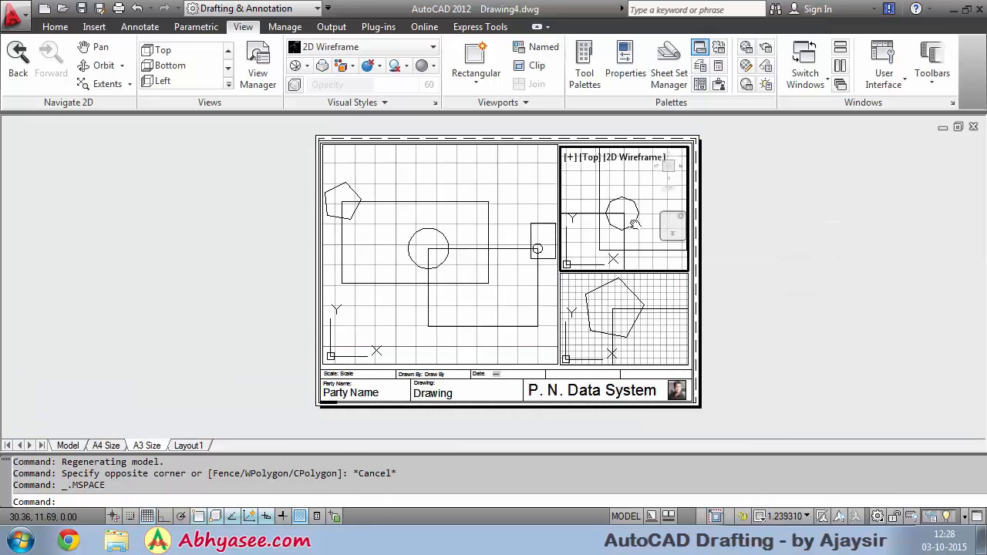
{"action": "double_click", "coordinate": [738, 222]}
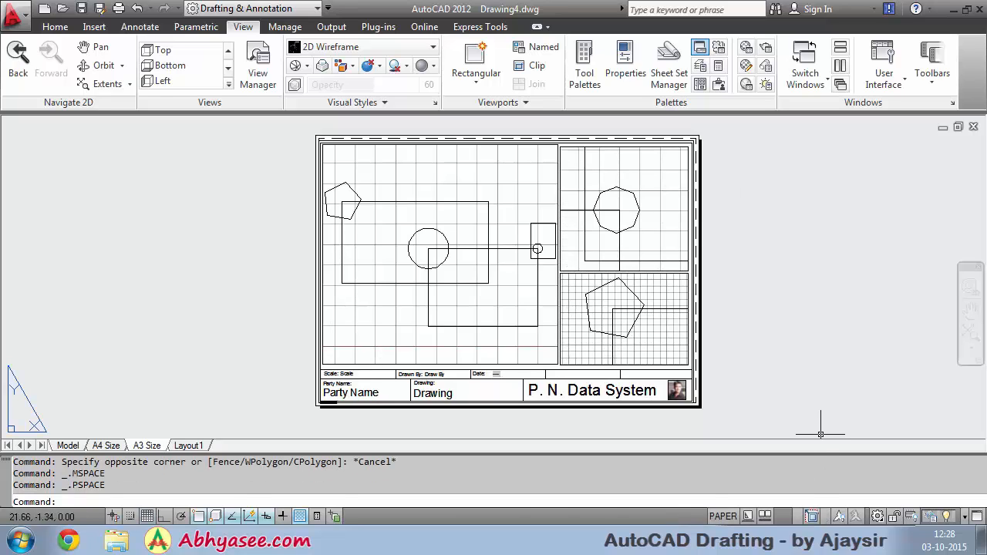